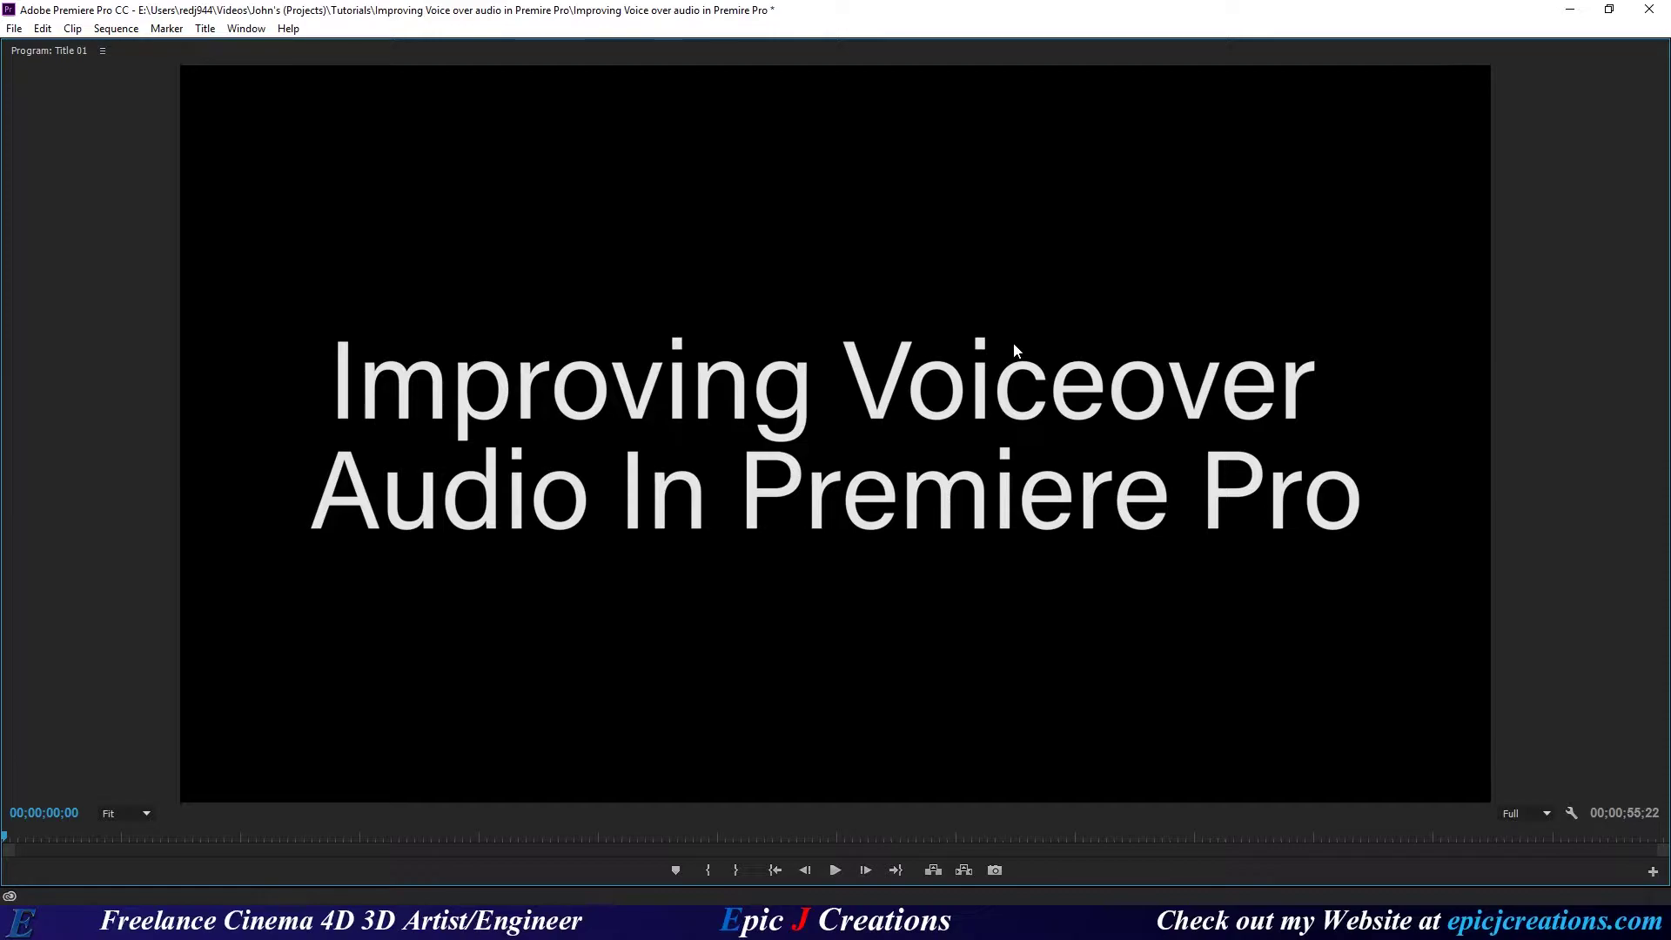
Step: Return to the full editing workspace and scrub the Title 01 sequence back to about 23 seconds
key("grave")
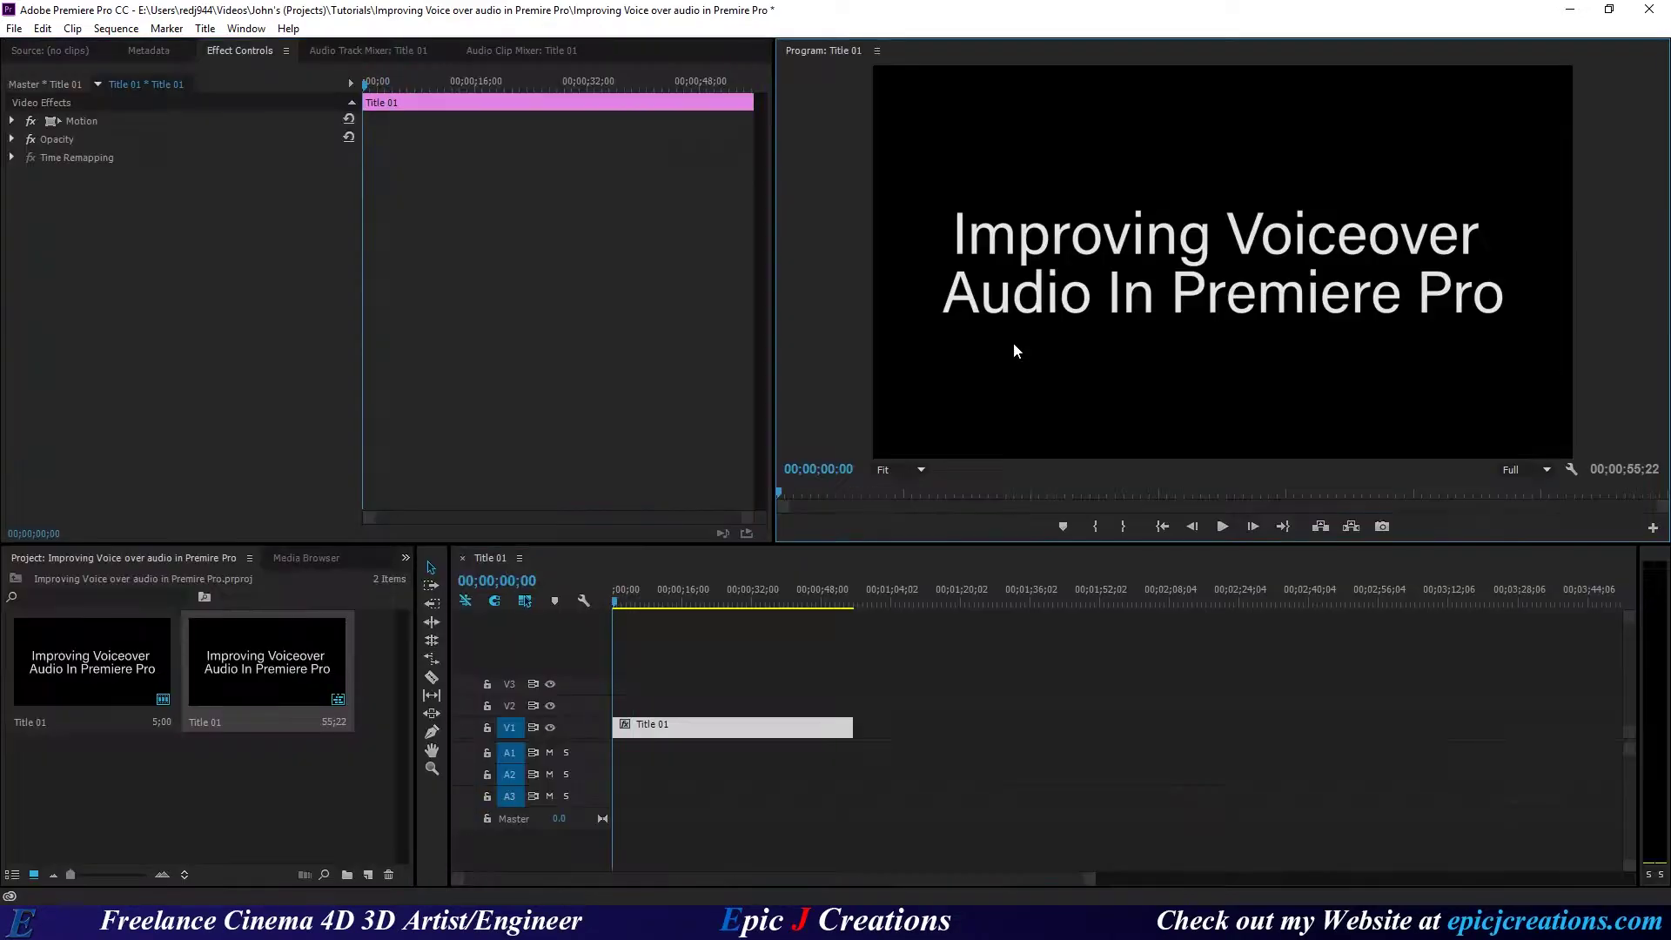
left_click(628, 605)
left_click_drag(632, 605, 735, 608)
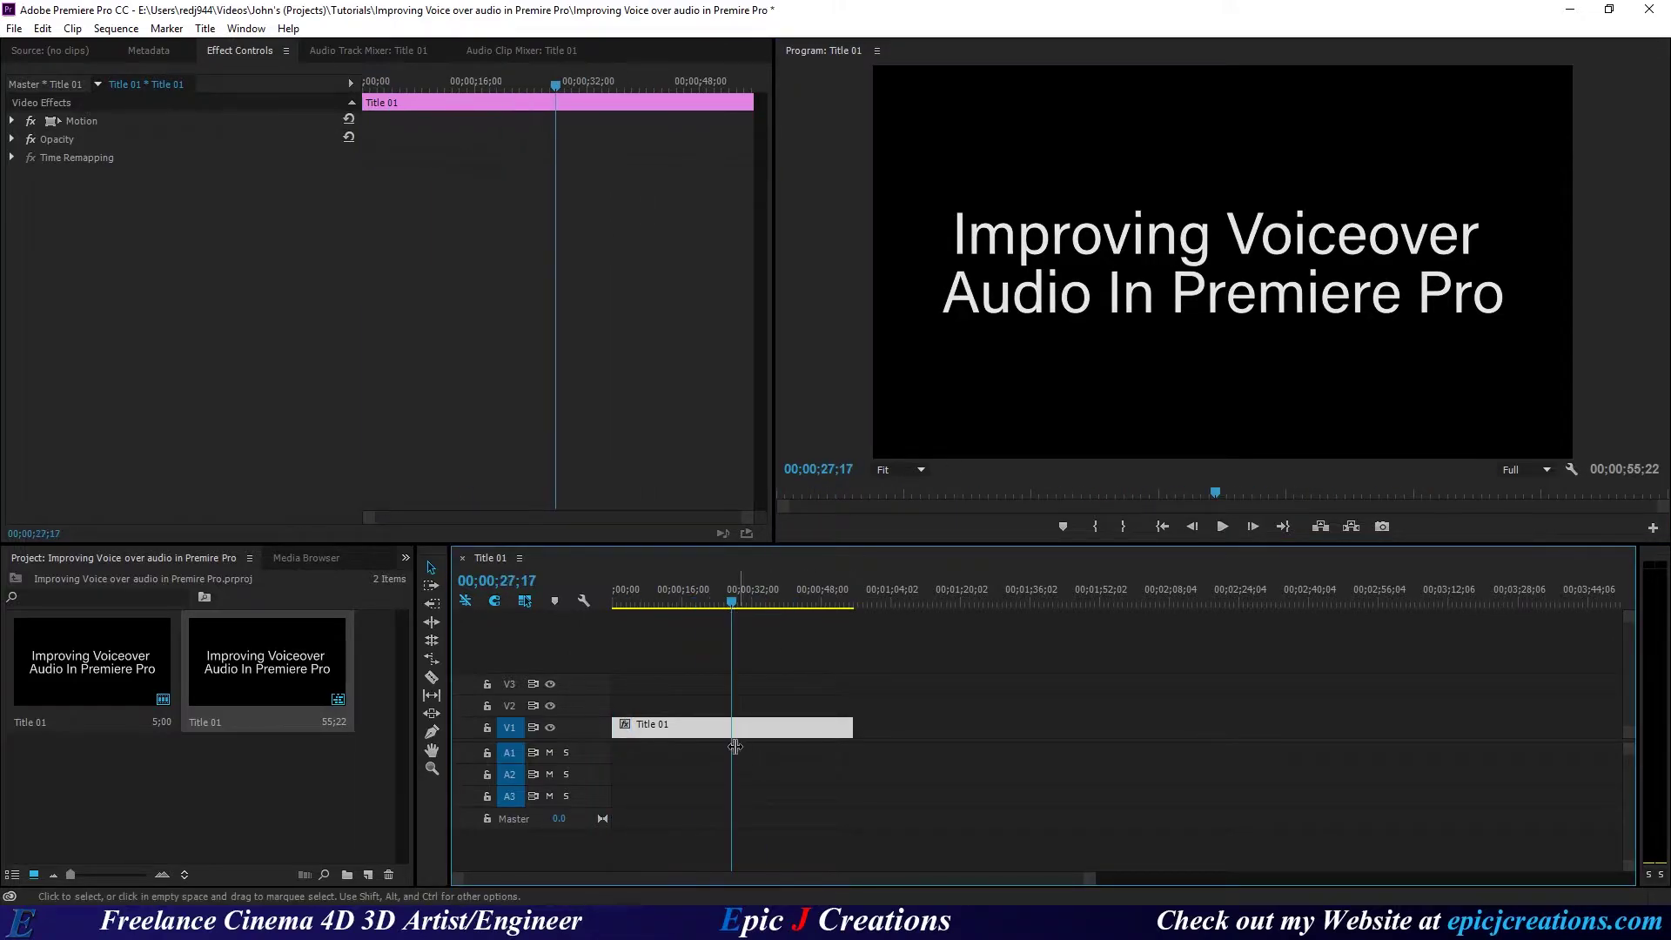
left_click(691, 751)
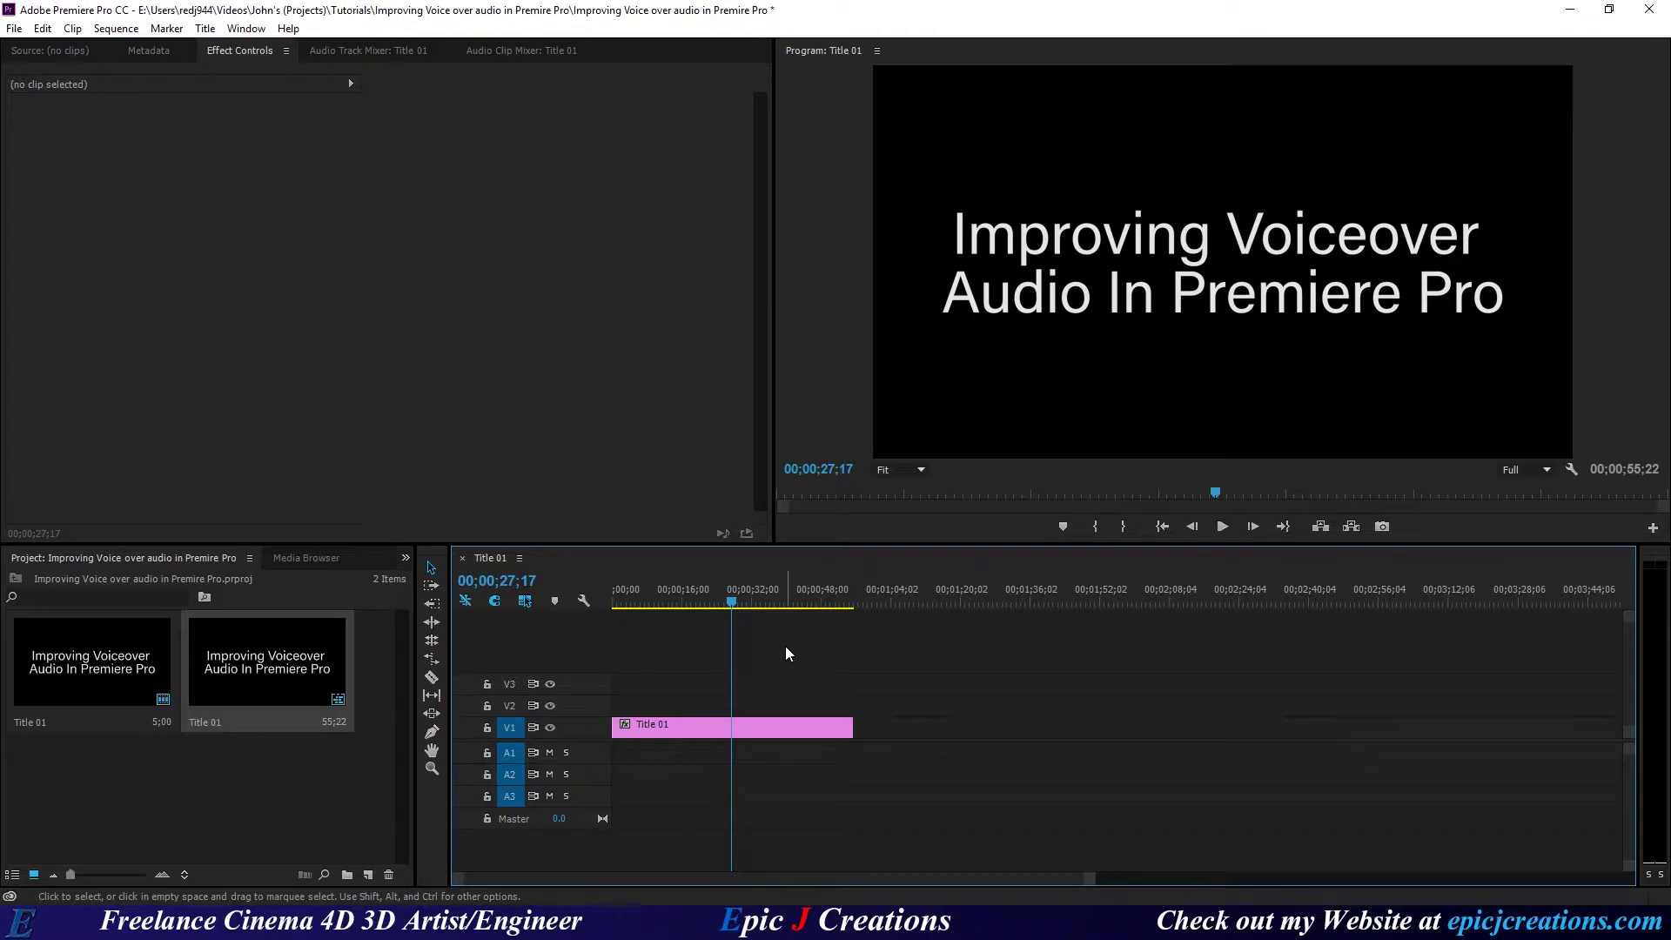
key("d")
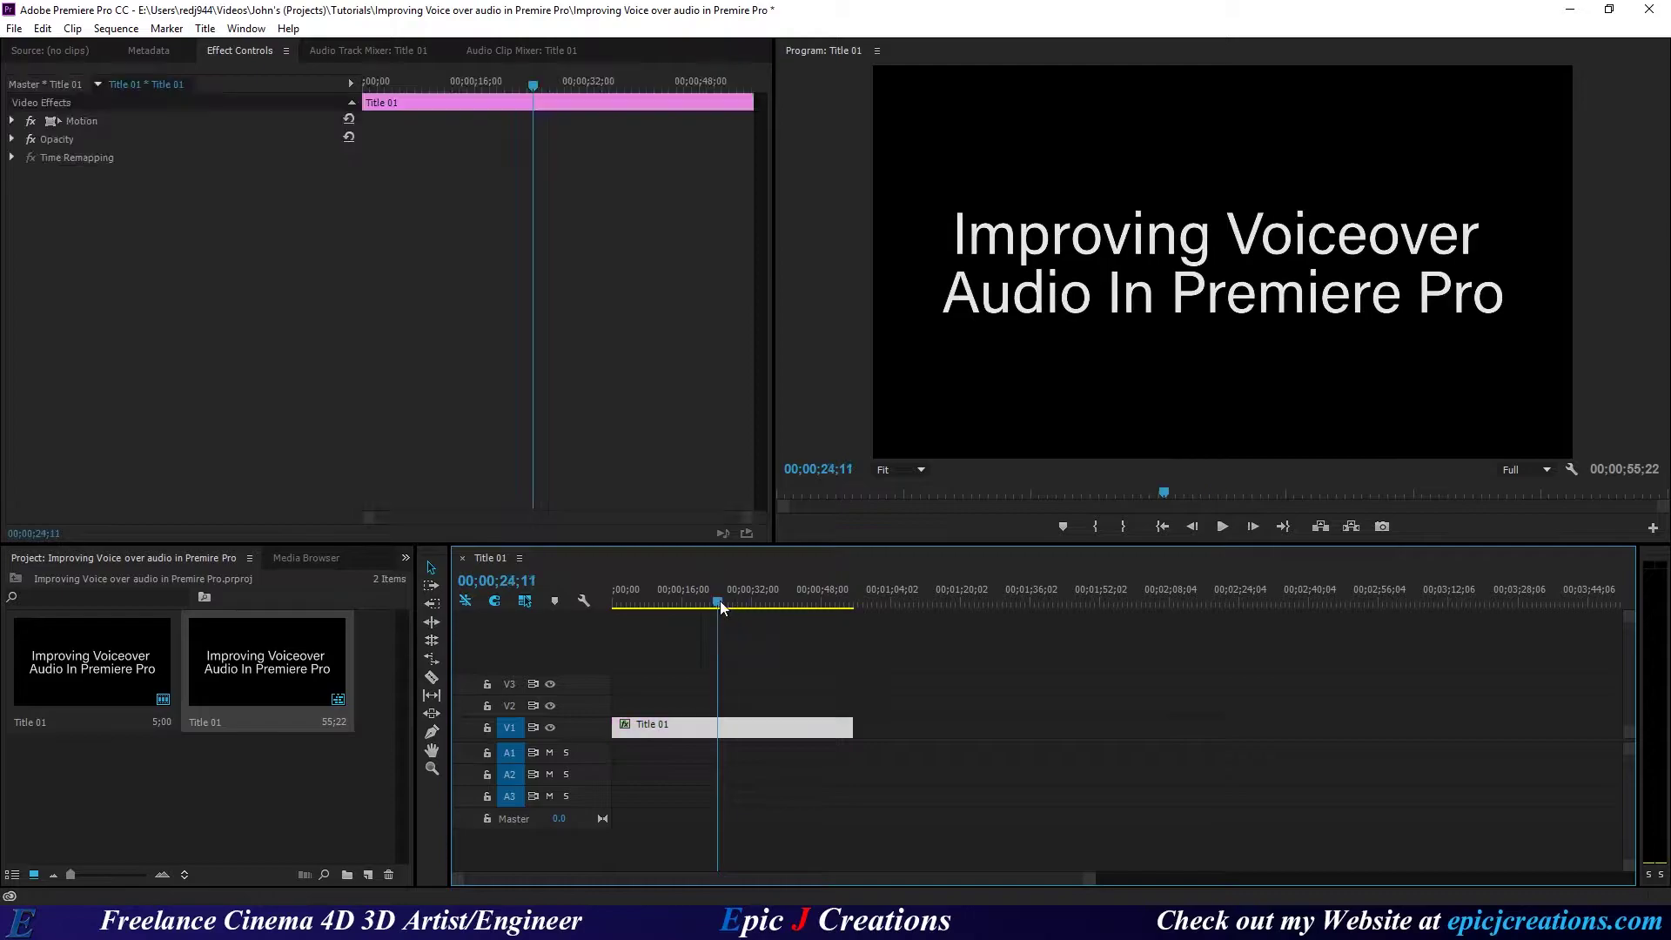
left_click_drag(730, 609, 717, 608)
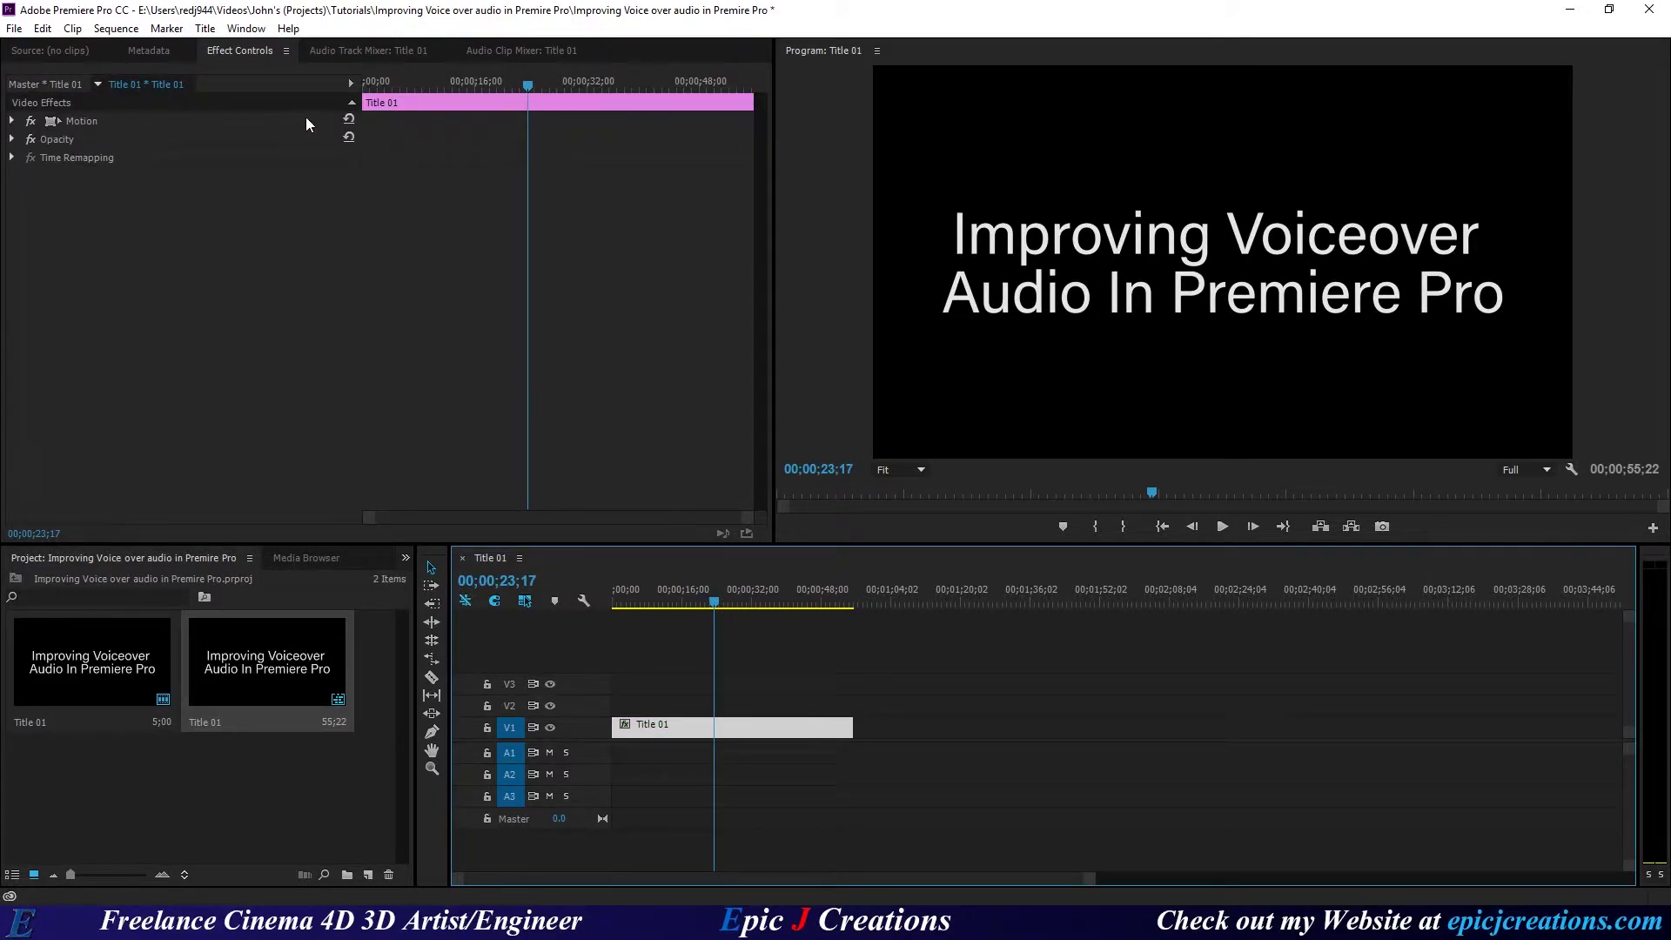
Step: Show the Audio Track Mixer, arm Audio 1 for recording and reset the playhead to the start
left_click(345, 50)
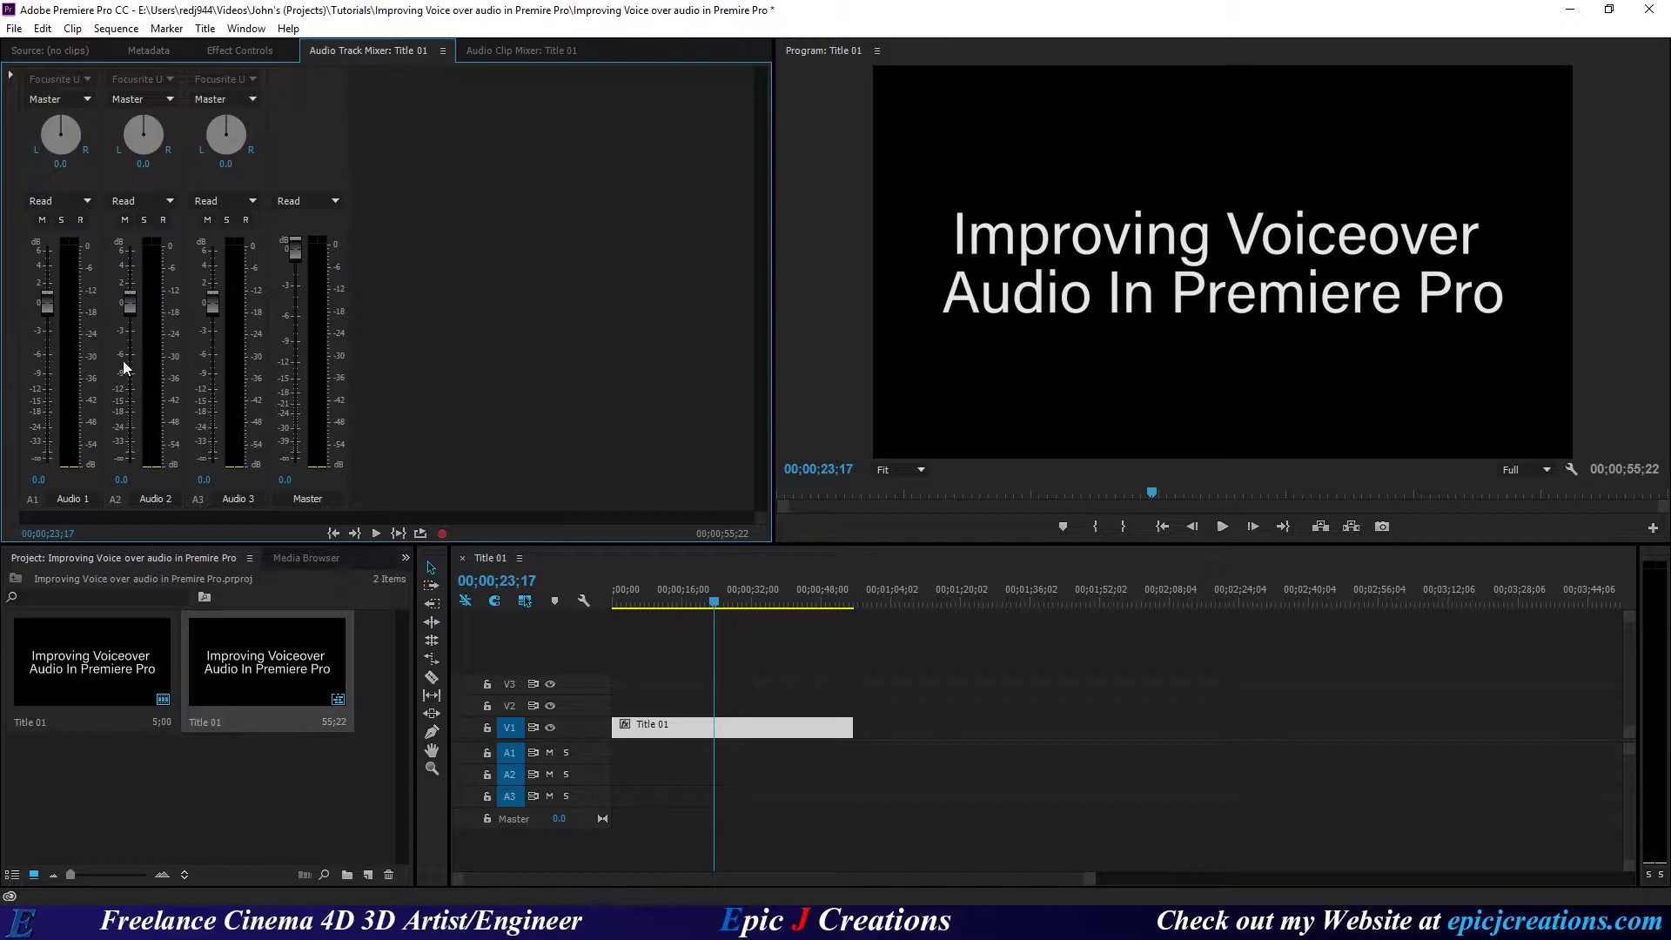
left_click(80, 222)
left_click(442, 532)
left_click(718, 605)
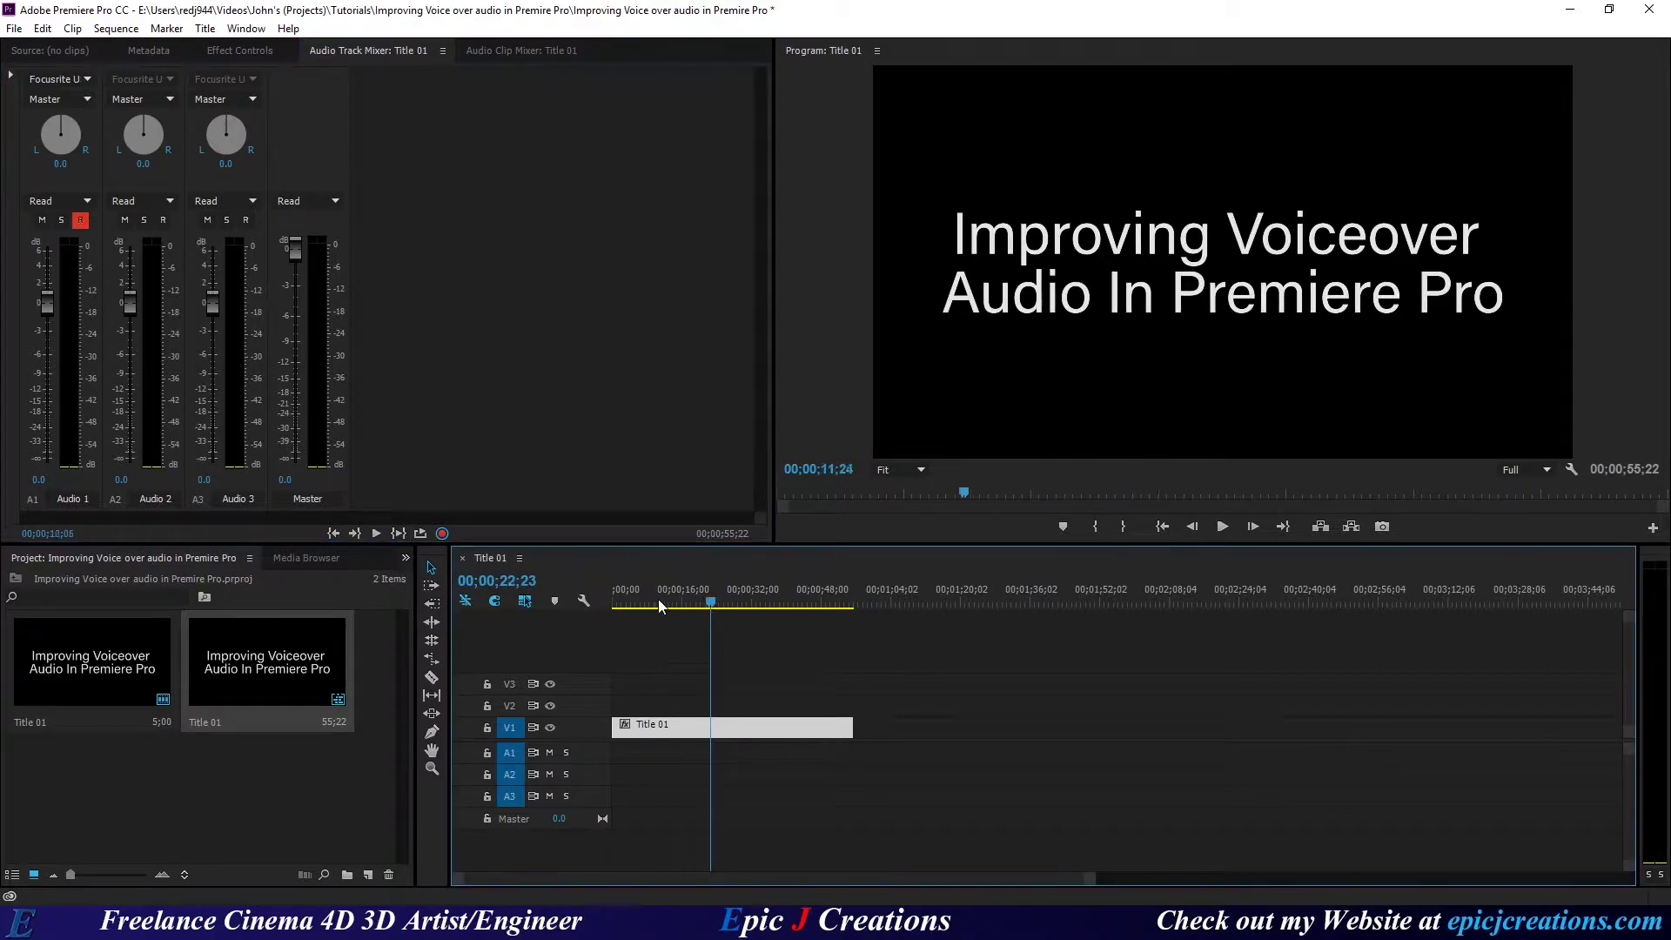
key("Home")
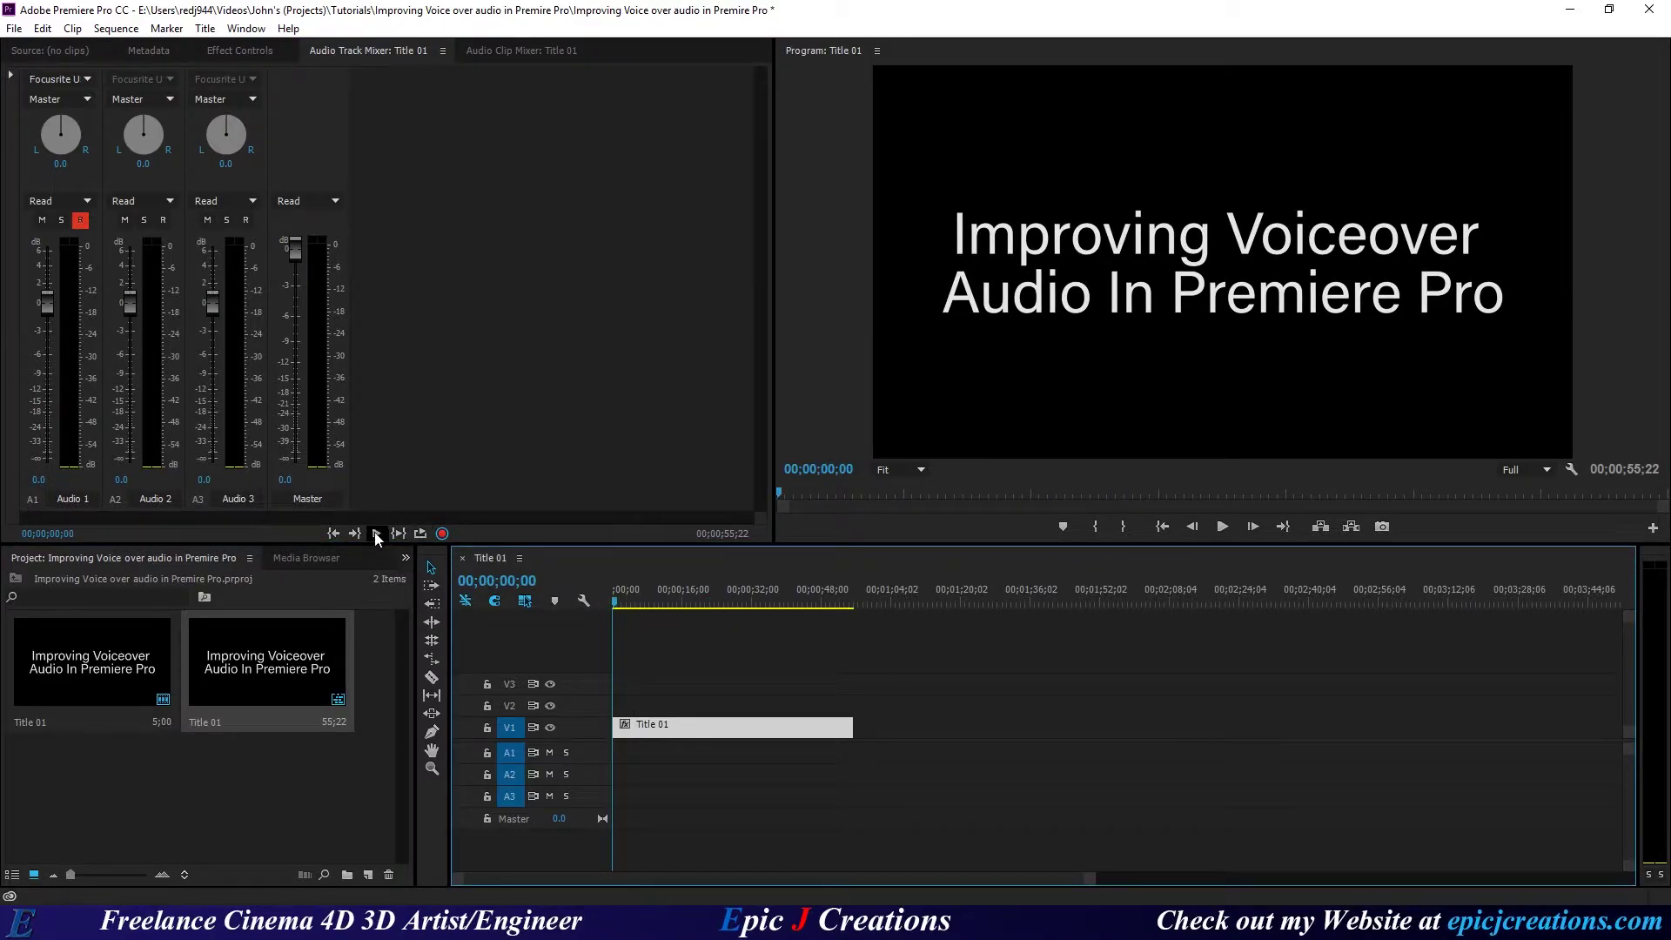
Step: Record a short voiceover onto Audio 1, then return to the start and zoom in on the clips
left_click(376, 532)
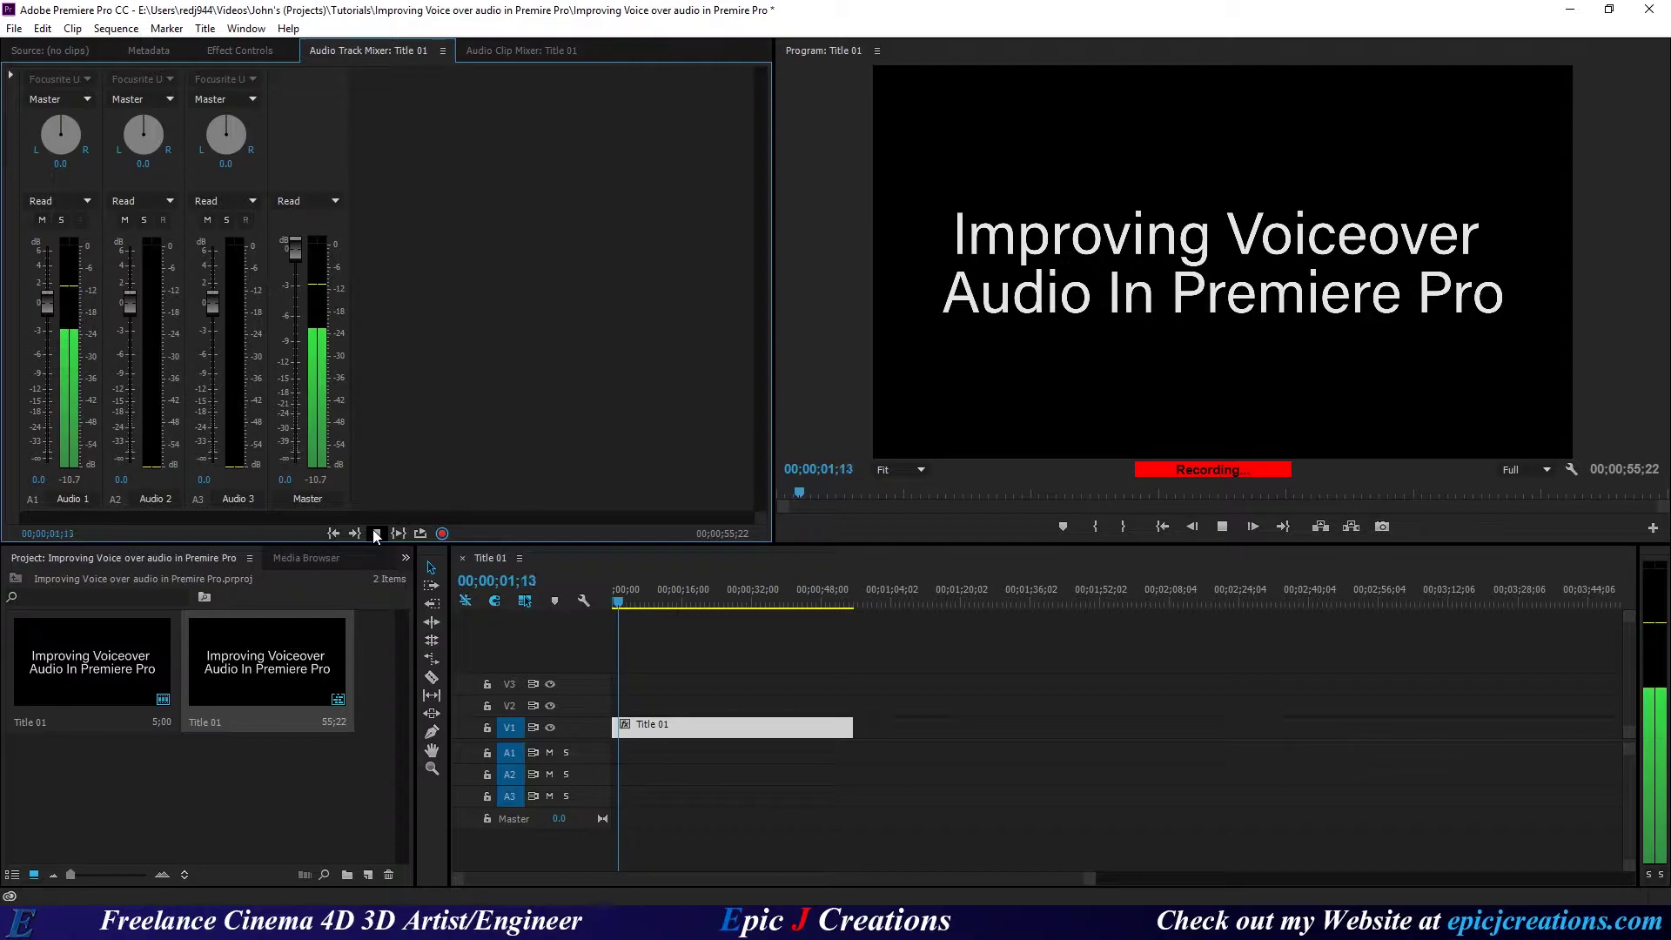
left_click(377, 535)
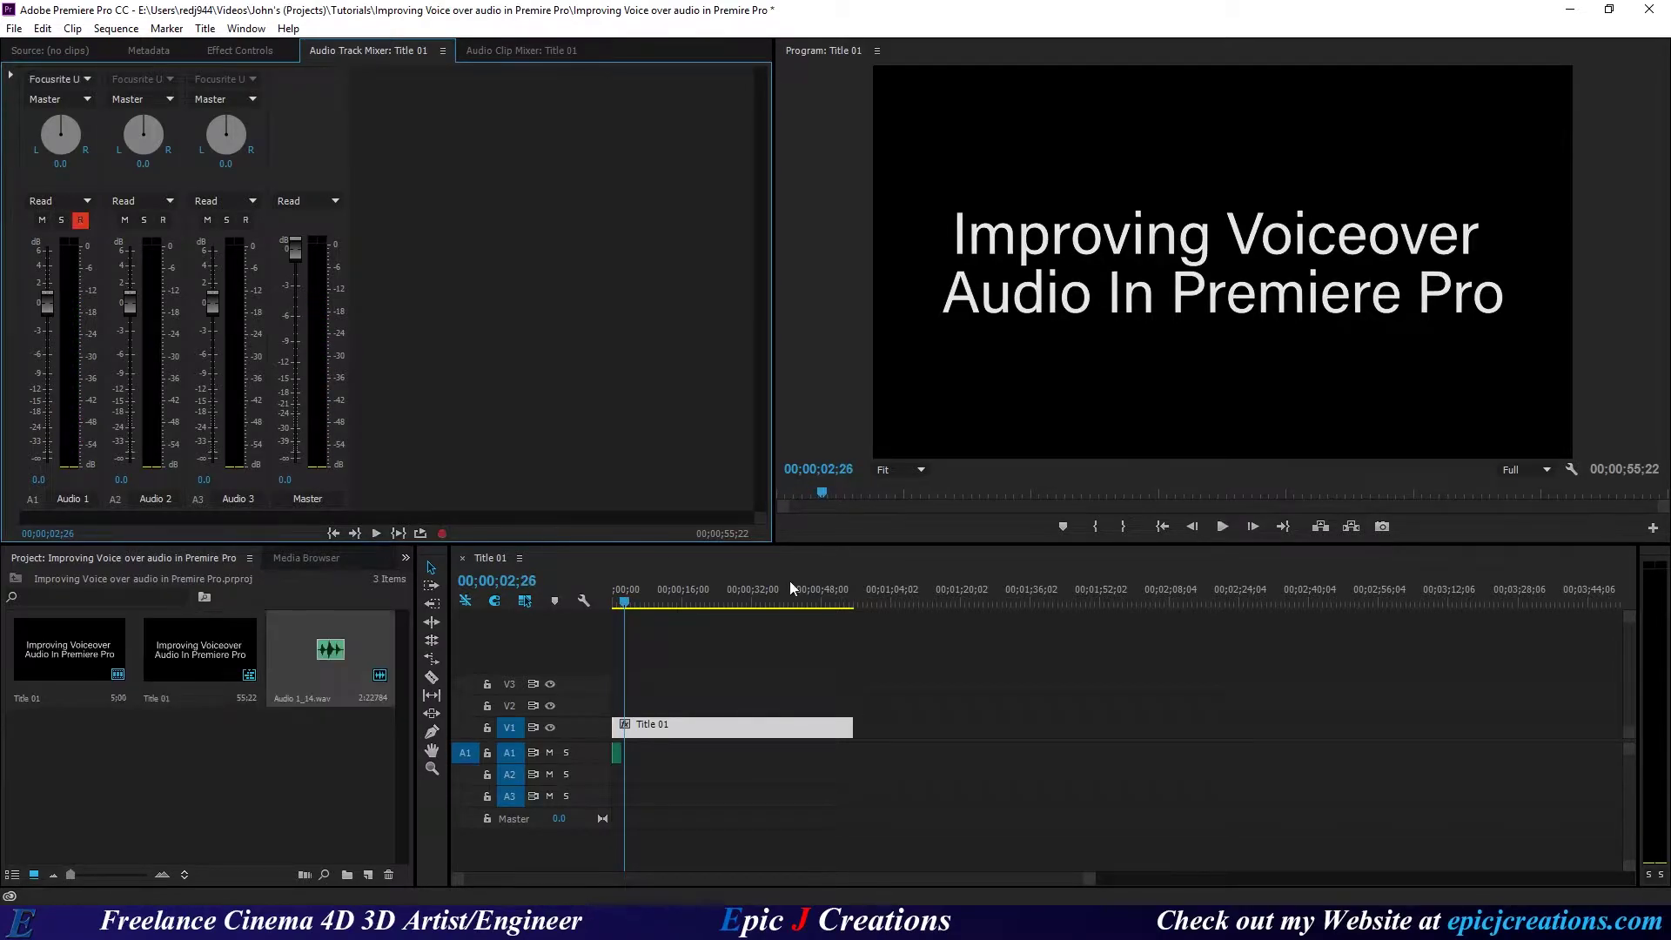
left_click(594, 610)
key("Home")
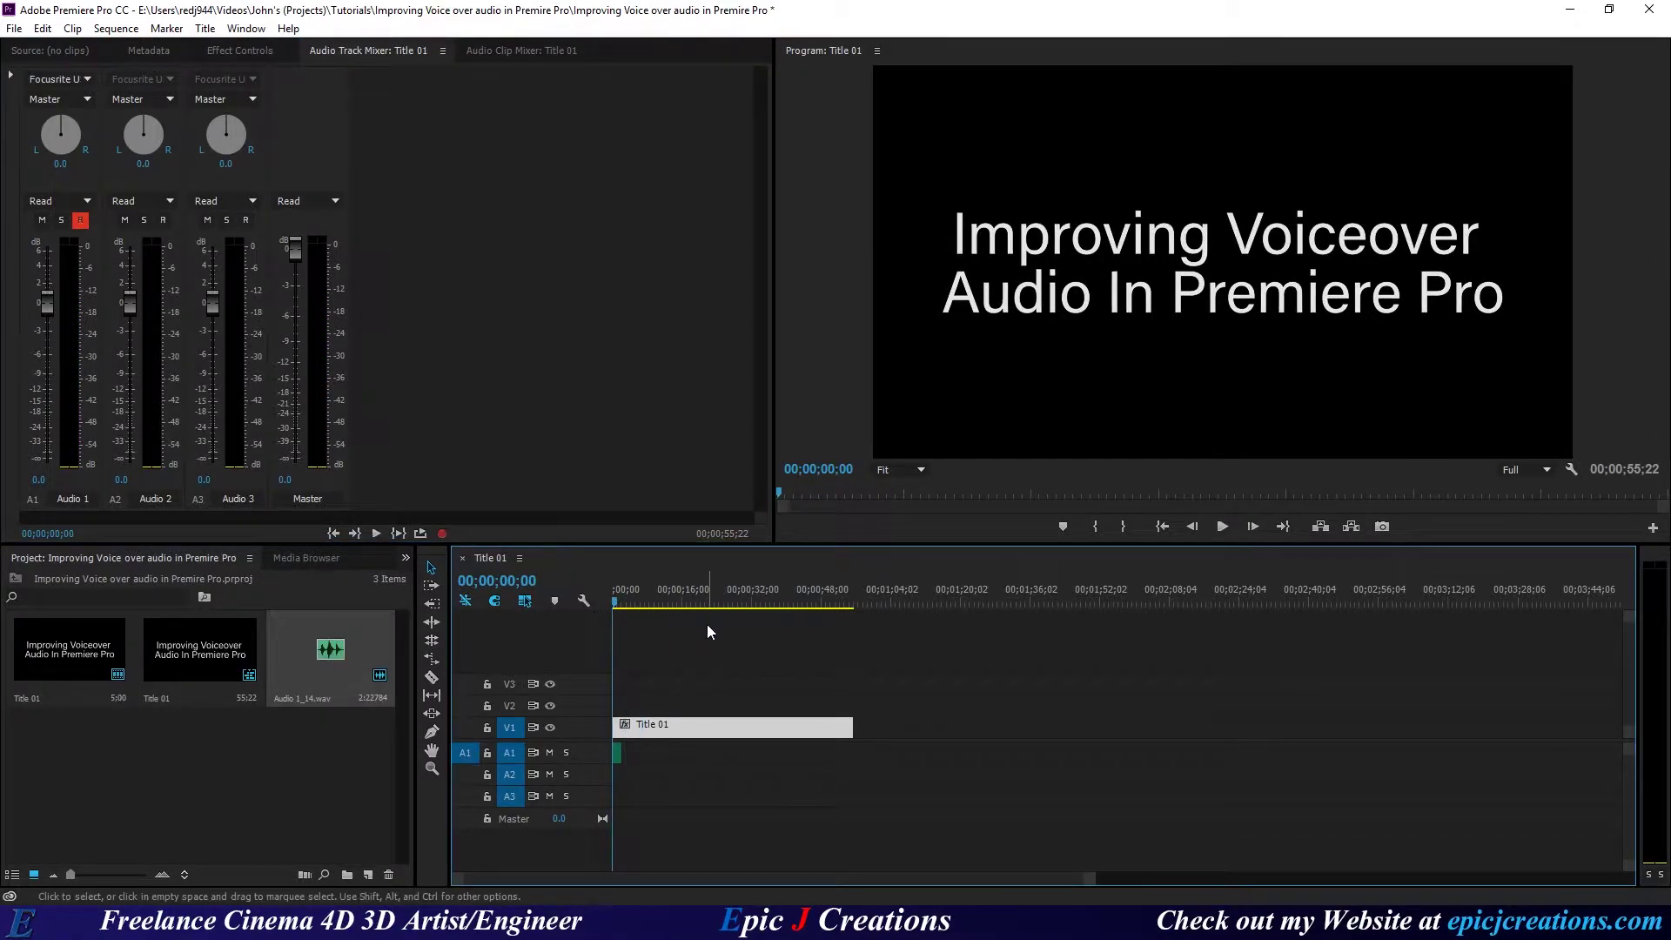
key("equal")
key("equal")
key("equal")
Step: Play back the recorded voiceover and expand Audio 1 to show its waveform
left_click(637, 613)
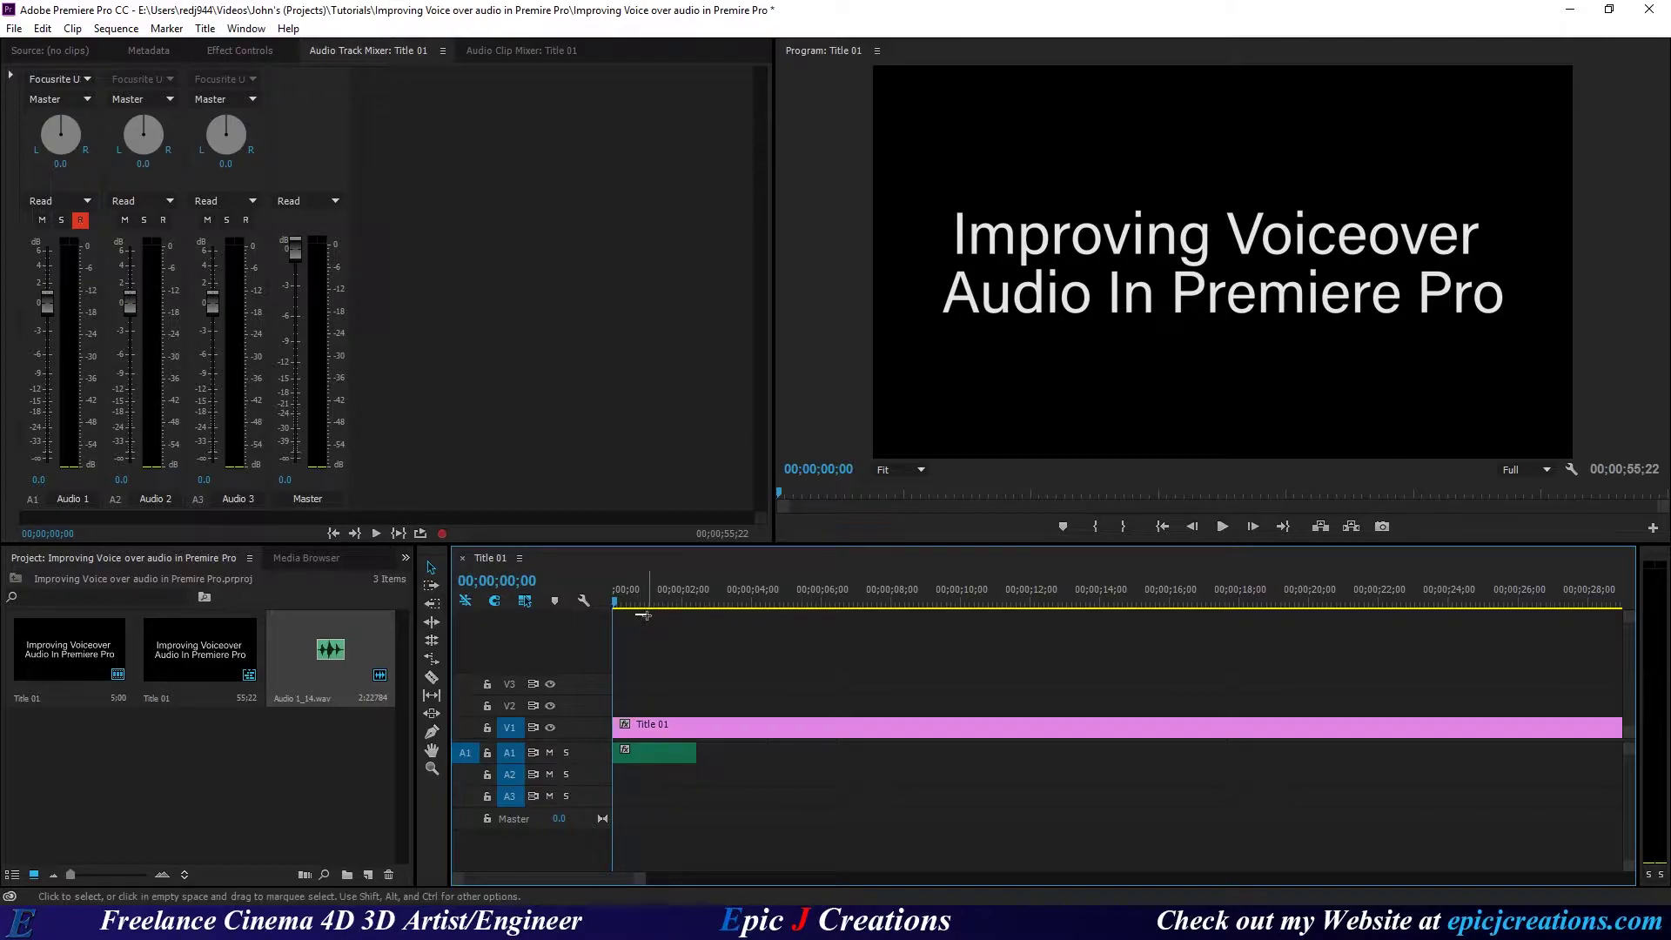
left_click_drag(649, 602, 614, 605)
key("space")
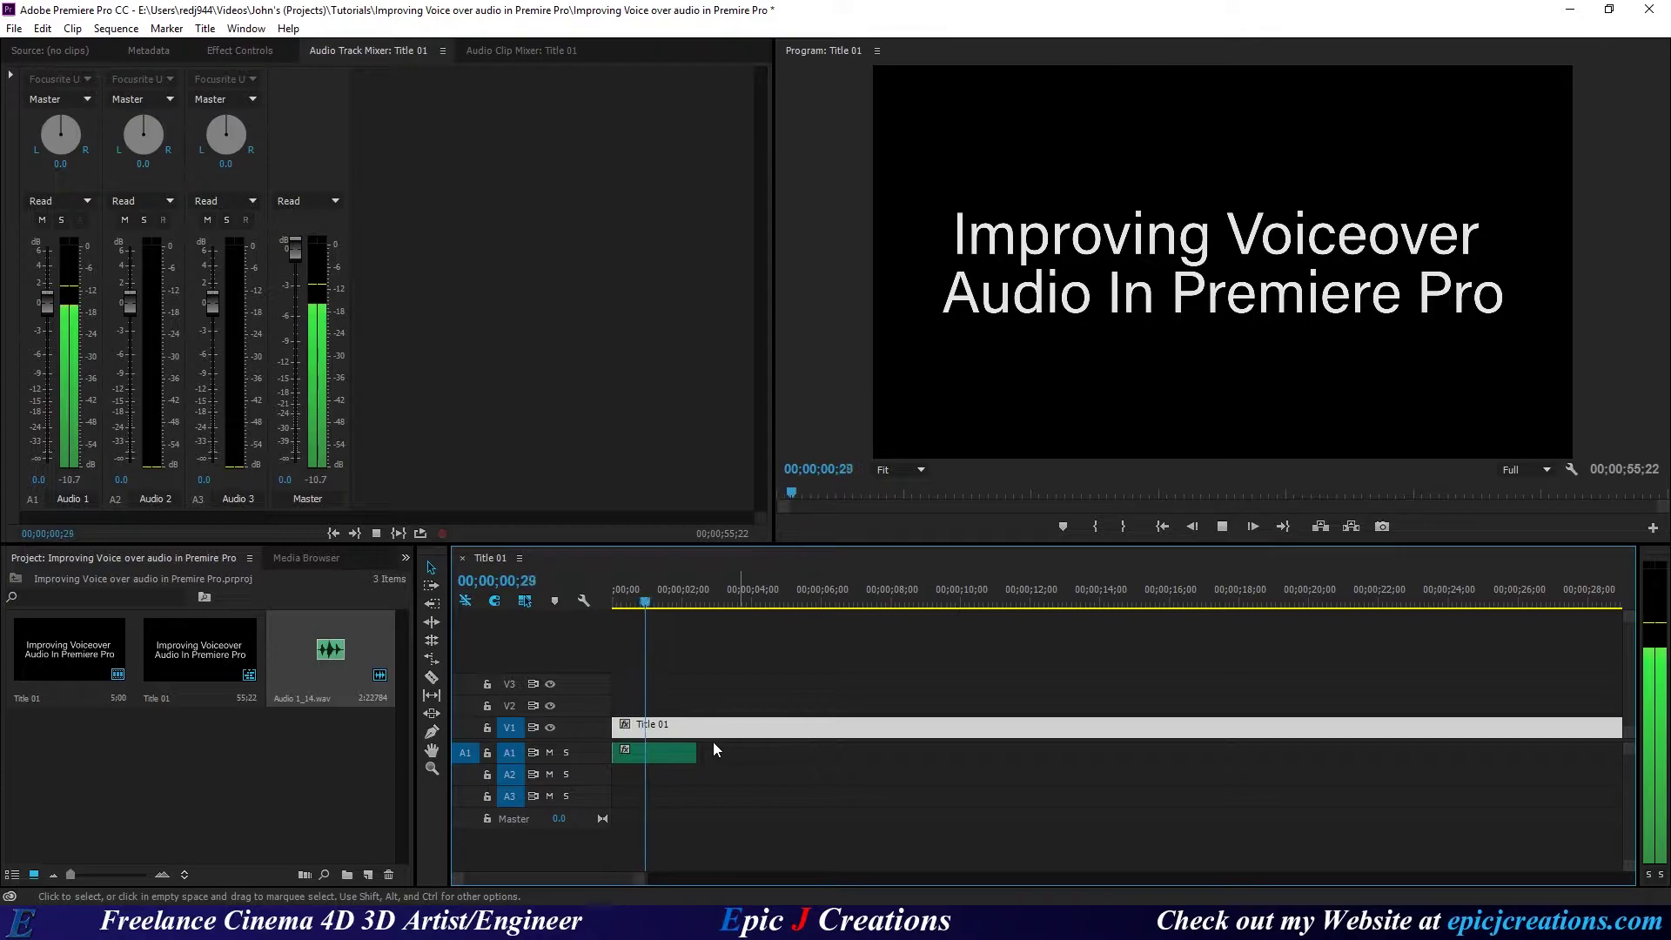
key("space")
double_click(584, 754)
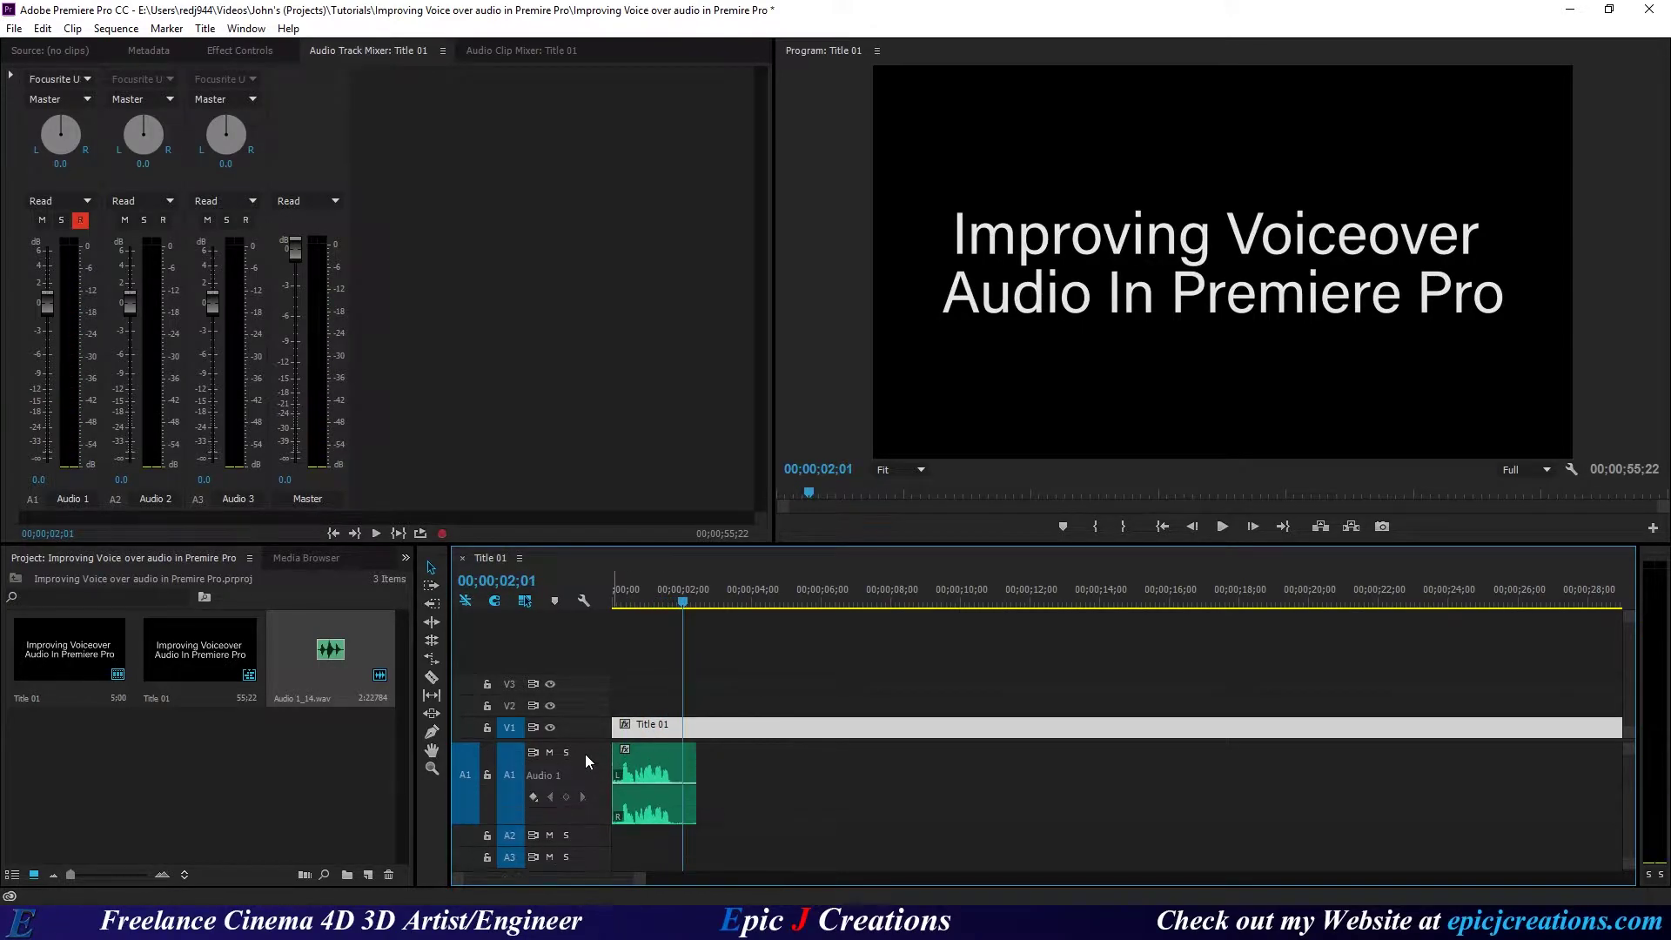
left_click(615, 600)
key("space")
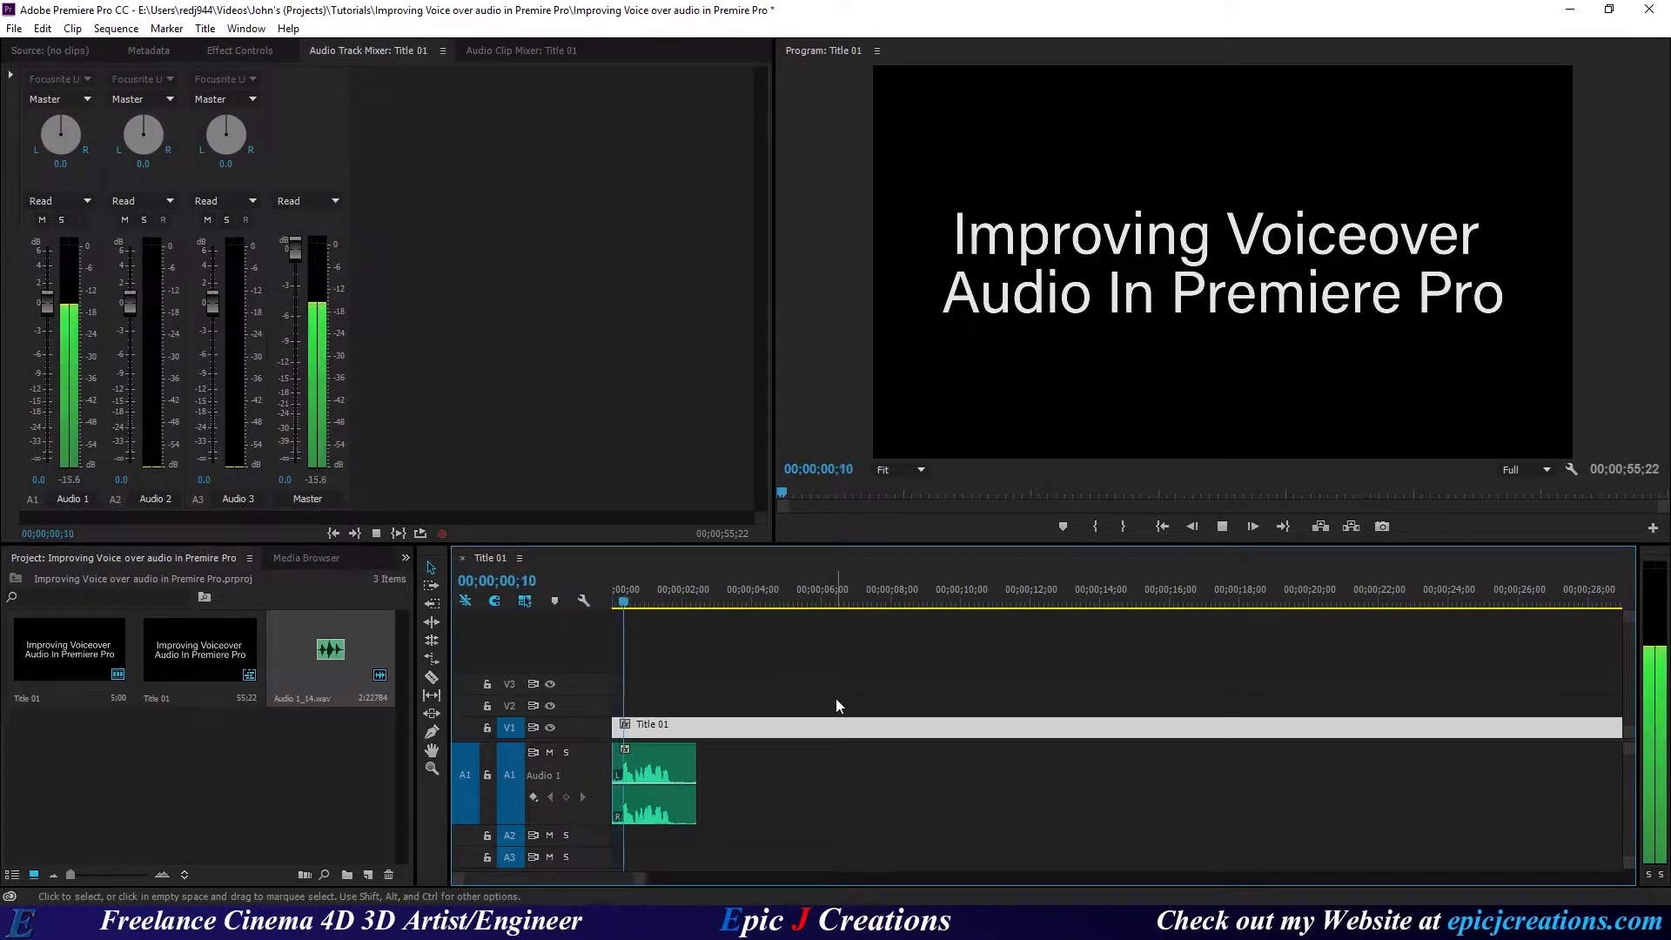
Step: Paste a copy of the voiceover clip past its end and move it left beside the original
left_click(634, 769)
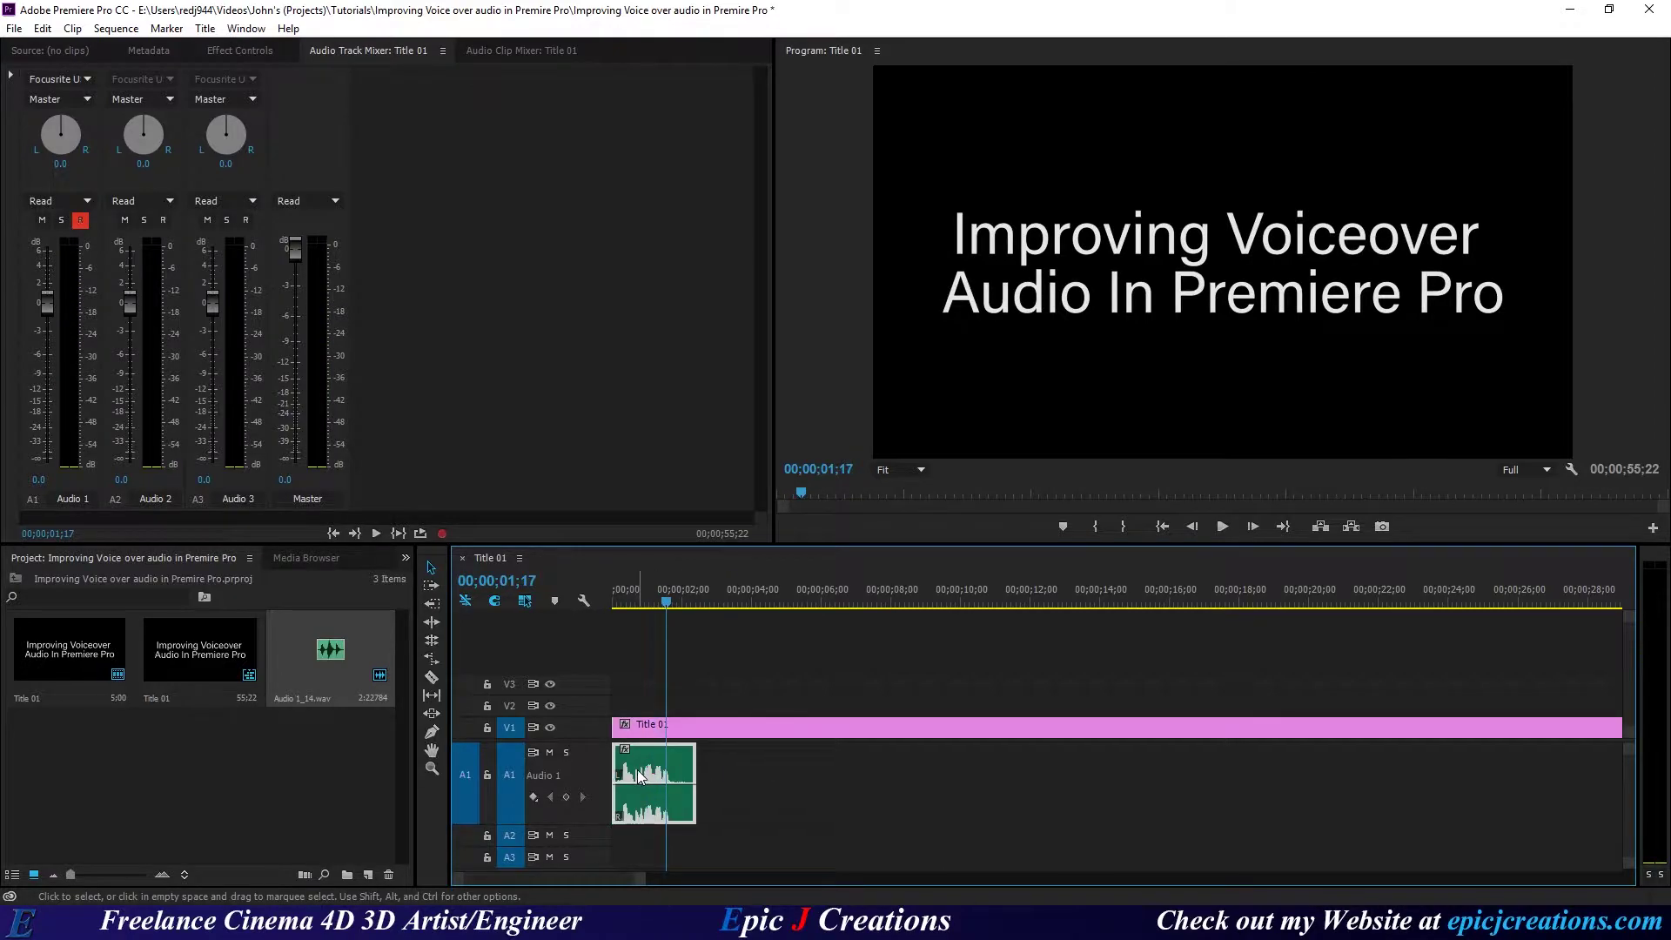
left_click(855, 598)
key("ctrl+v")
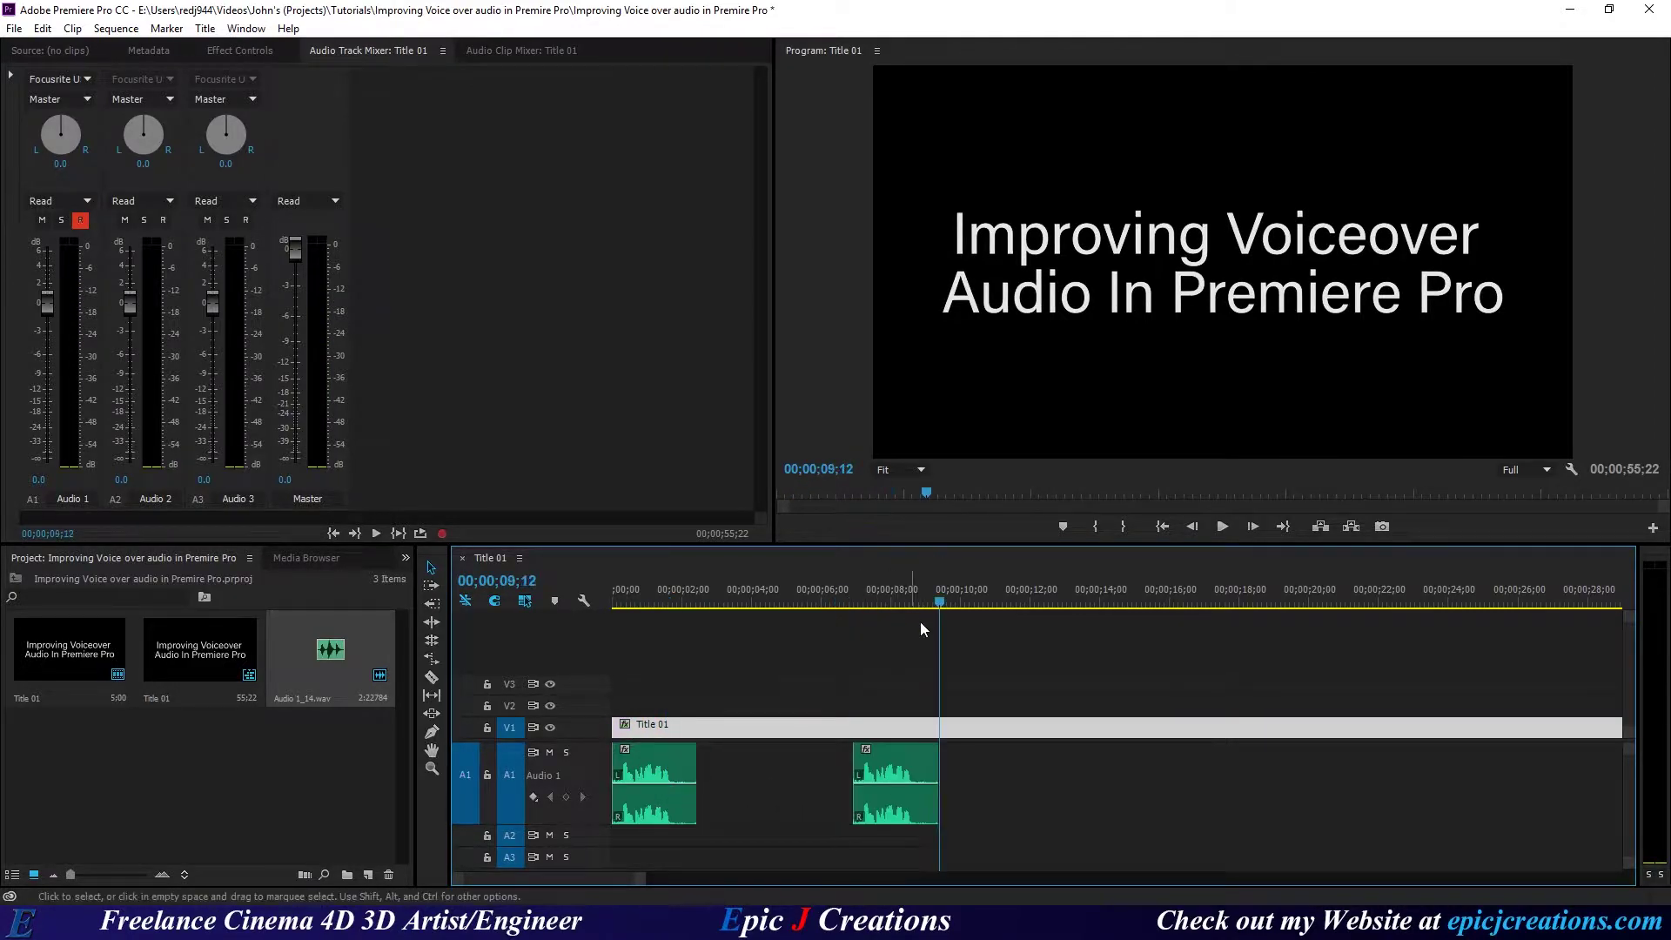
left_click_drag(912, 758, 783, 779)
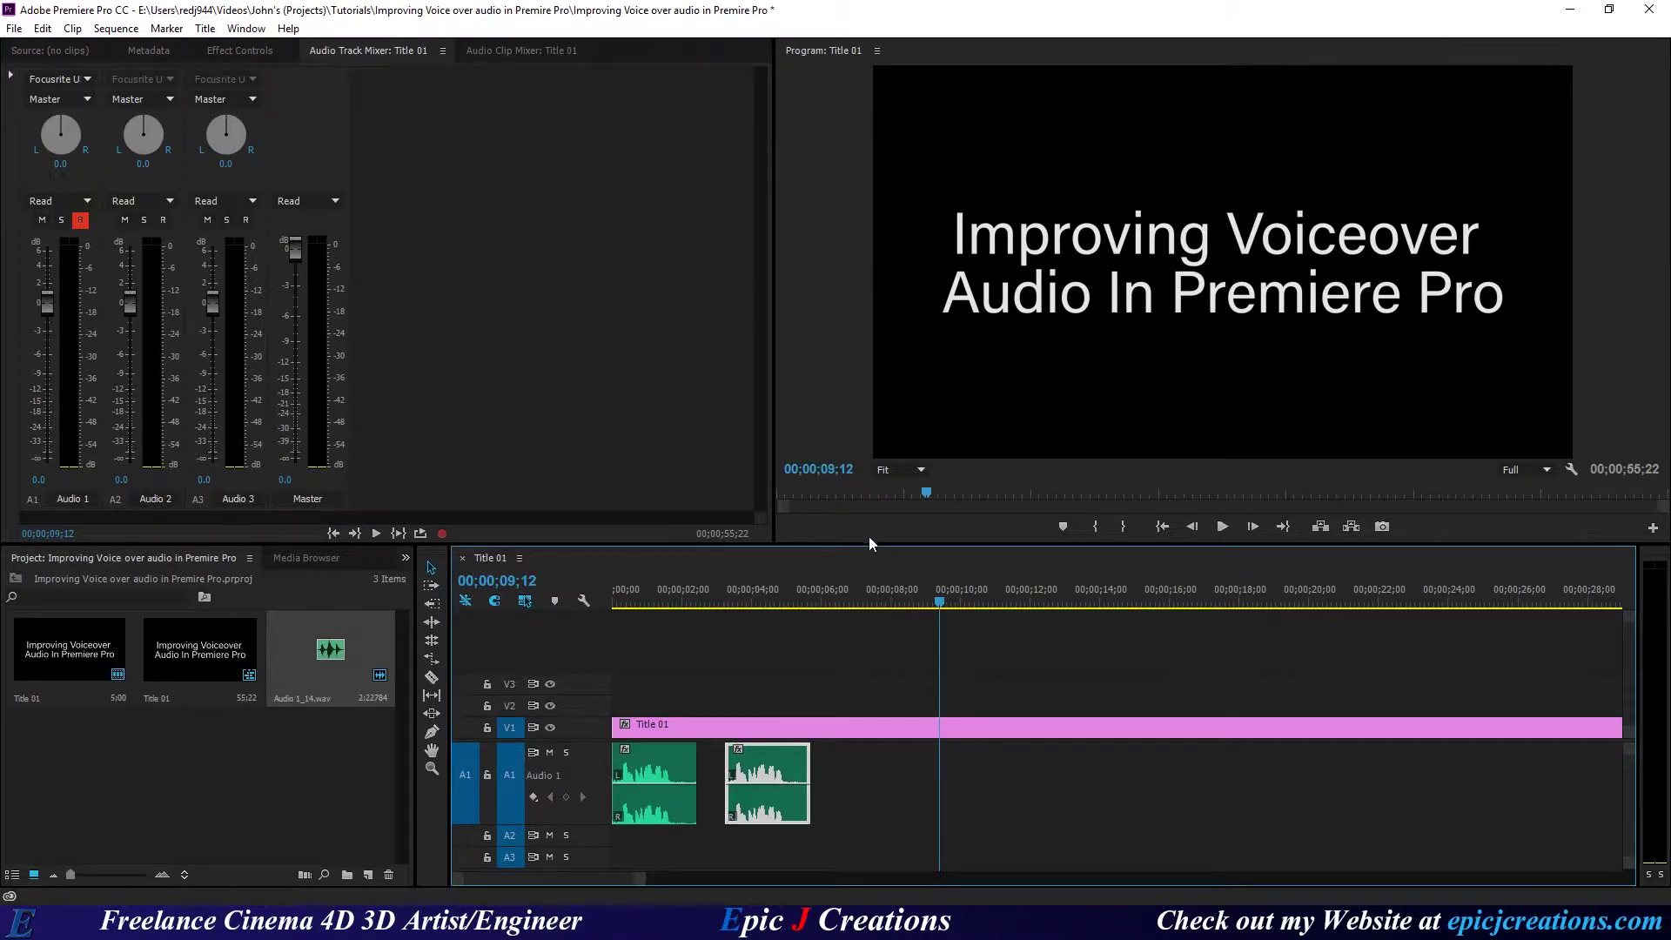
left_click_drag(776, 590, 761, 595)
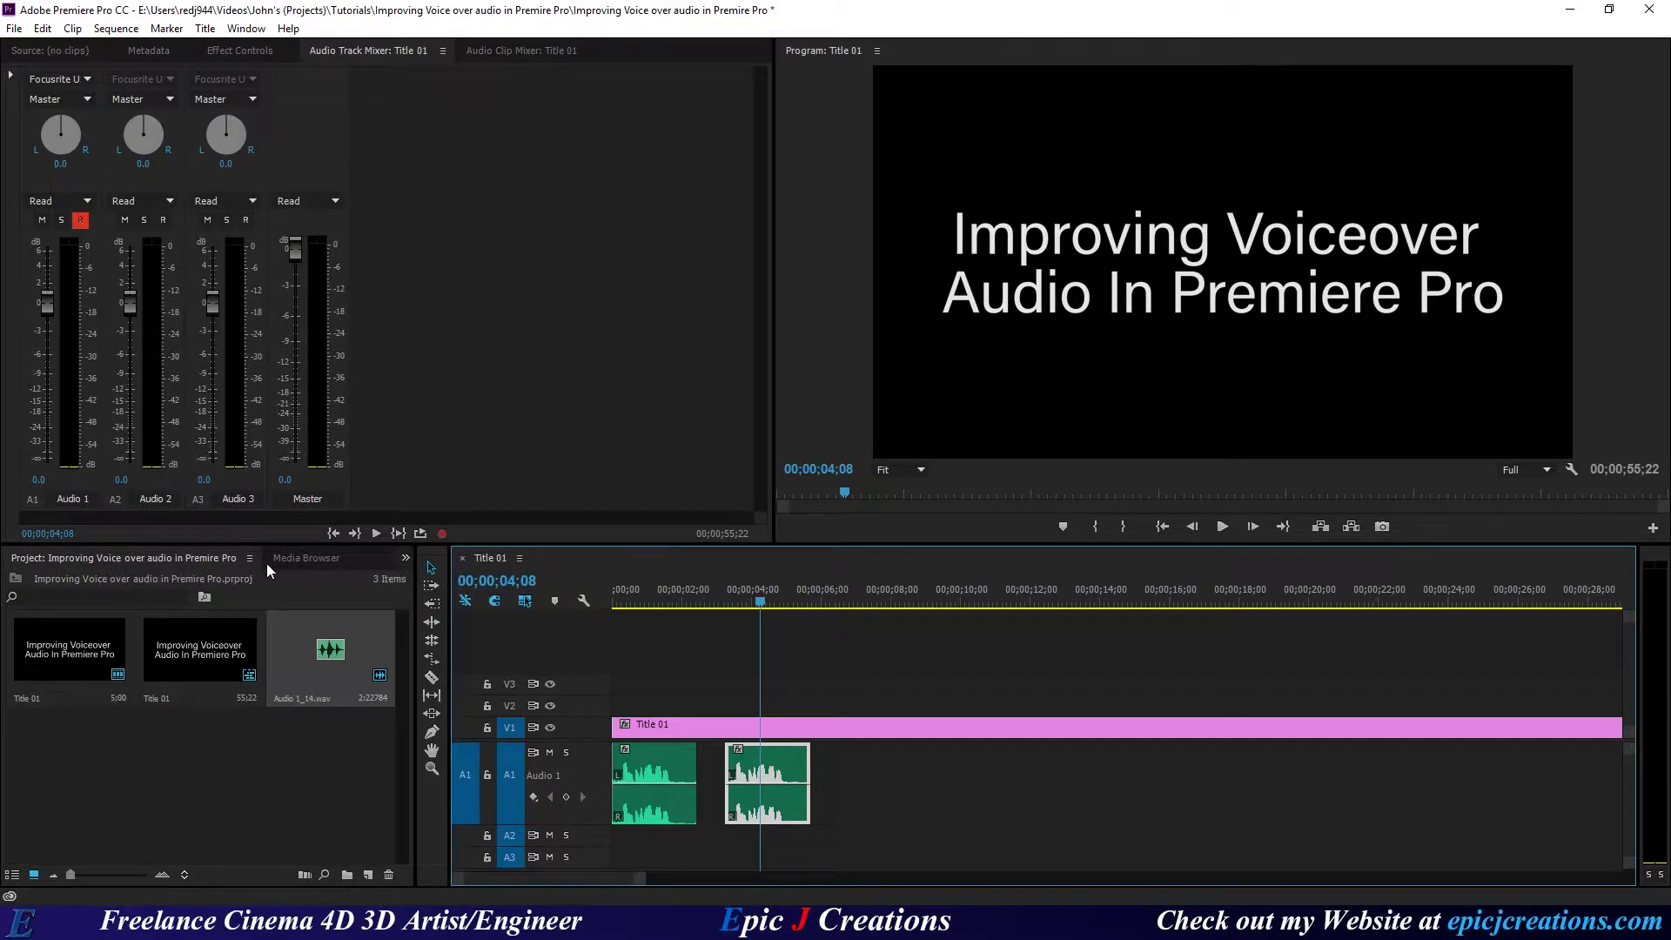
Step: Resize the media browser and timeline panels, then show the Effects panel in the lower-left group
left_click(338, 558)
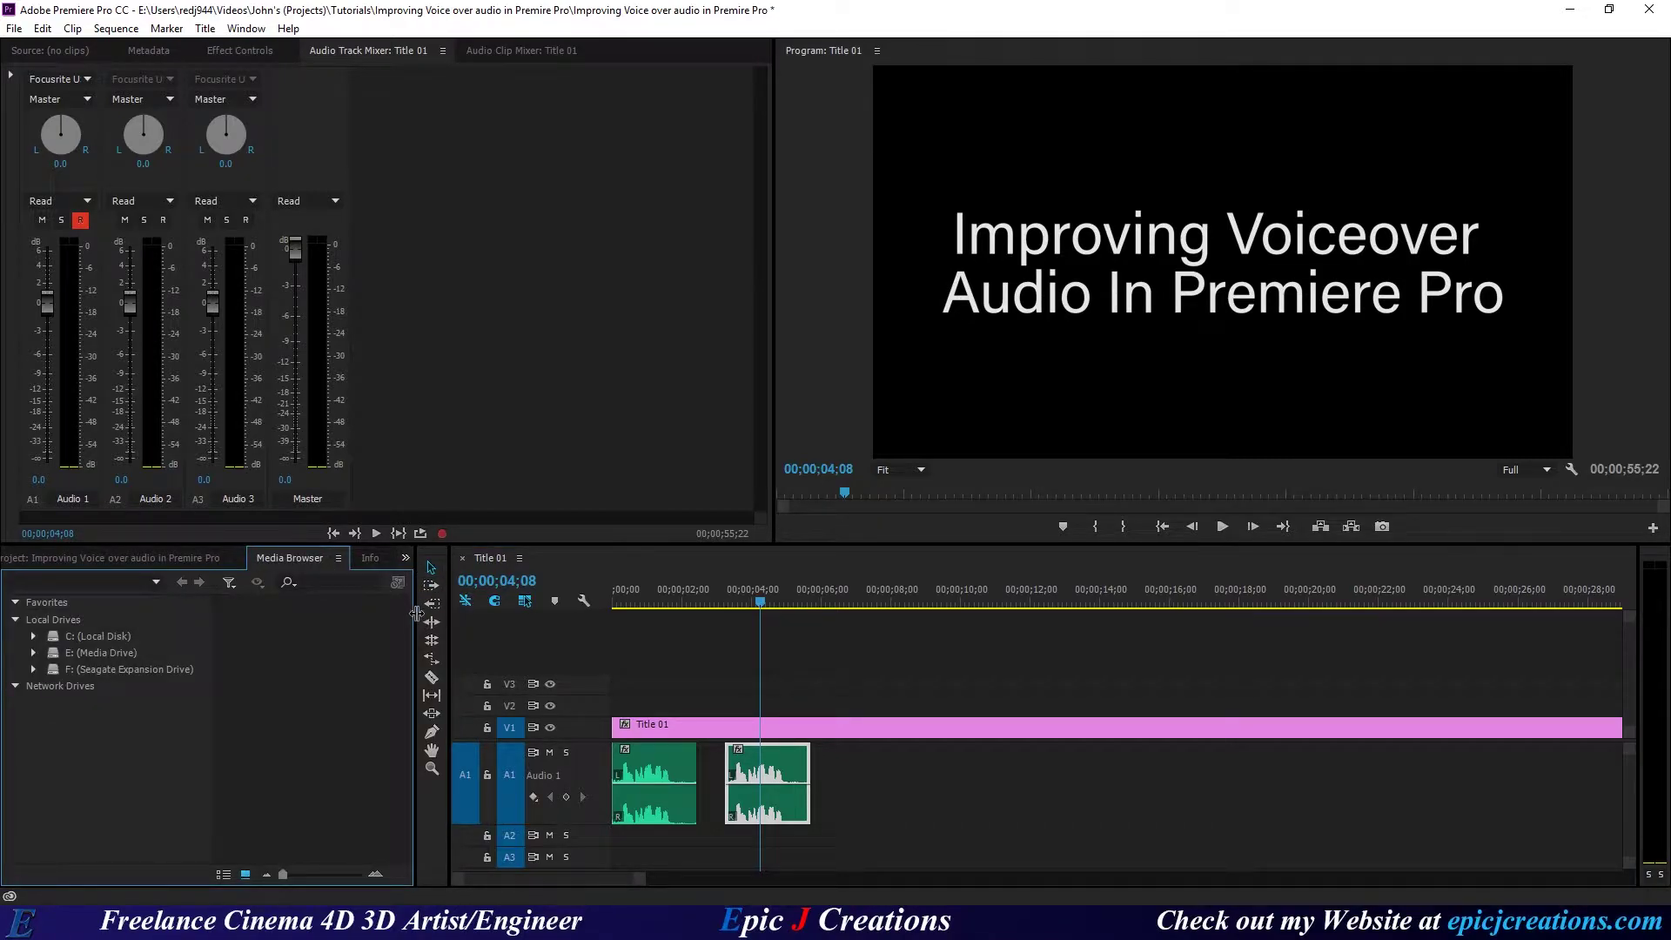
mouse_move(419, 615)
left_mouse_down()
mouse_move(596, 614)
mouse_move(563, 638)
mouse_move(396, 634)
left_mouse_up()
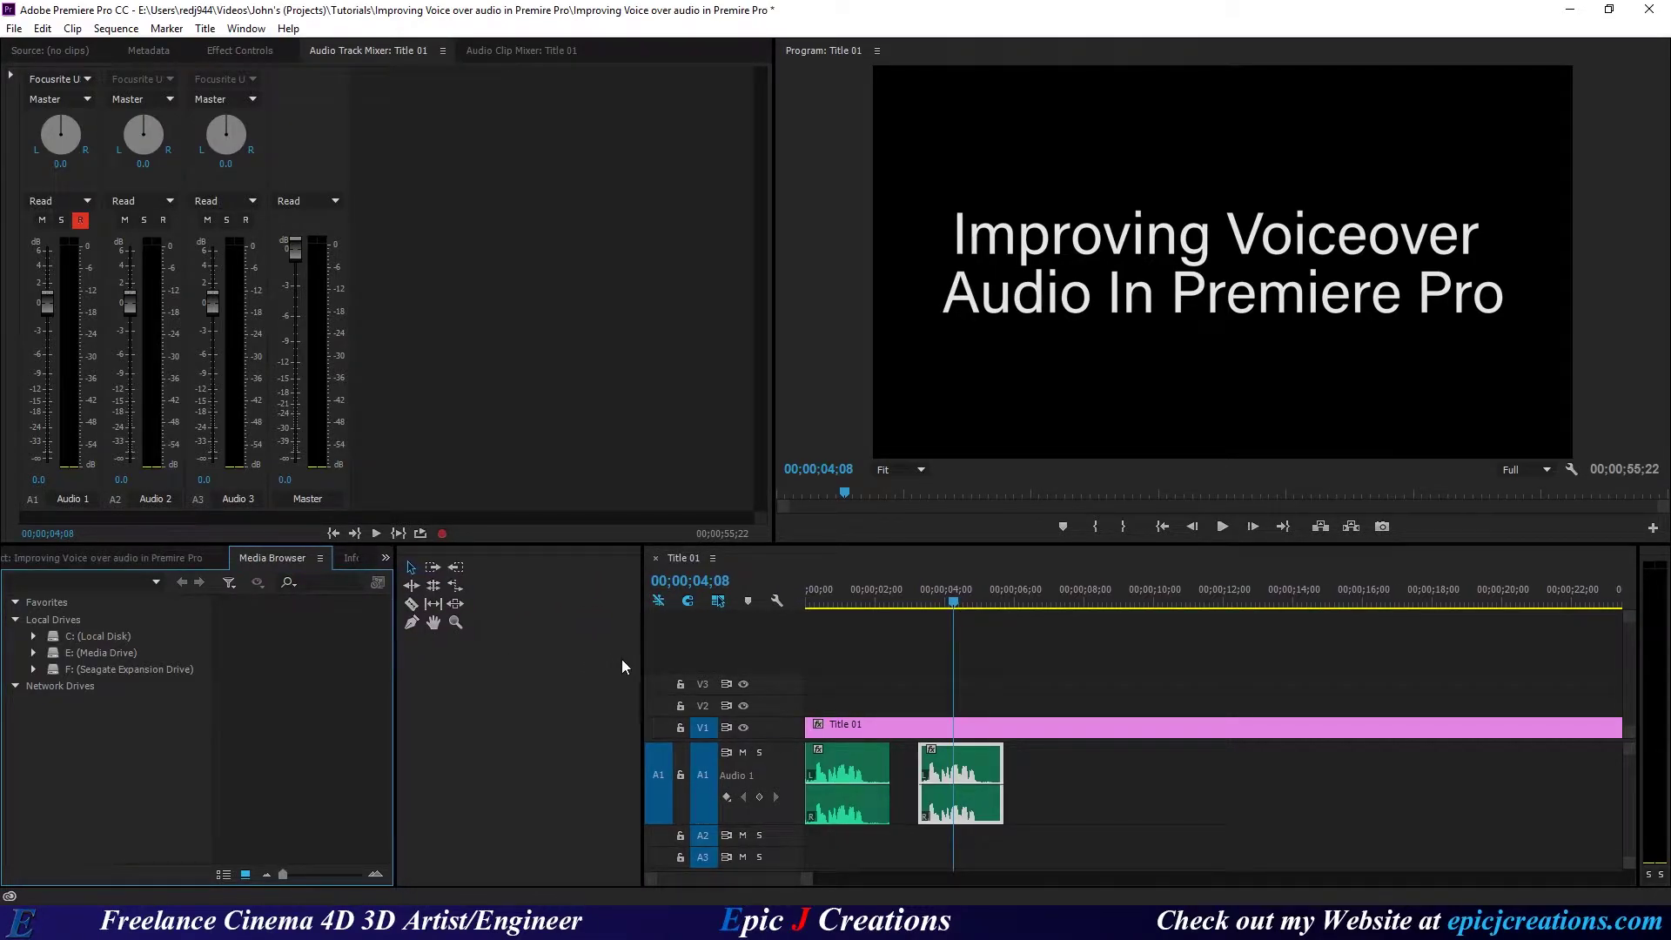
left_click_drag(644, 662, 436, 636)
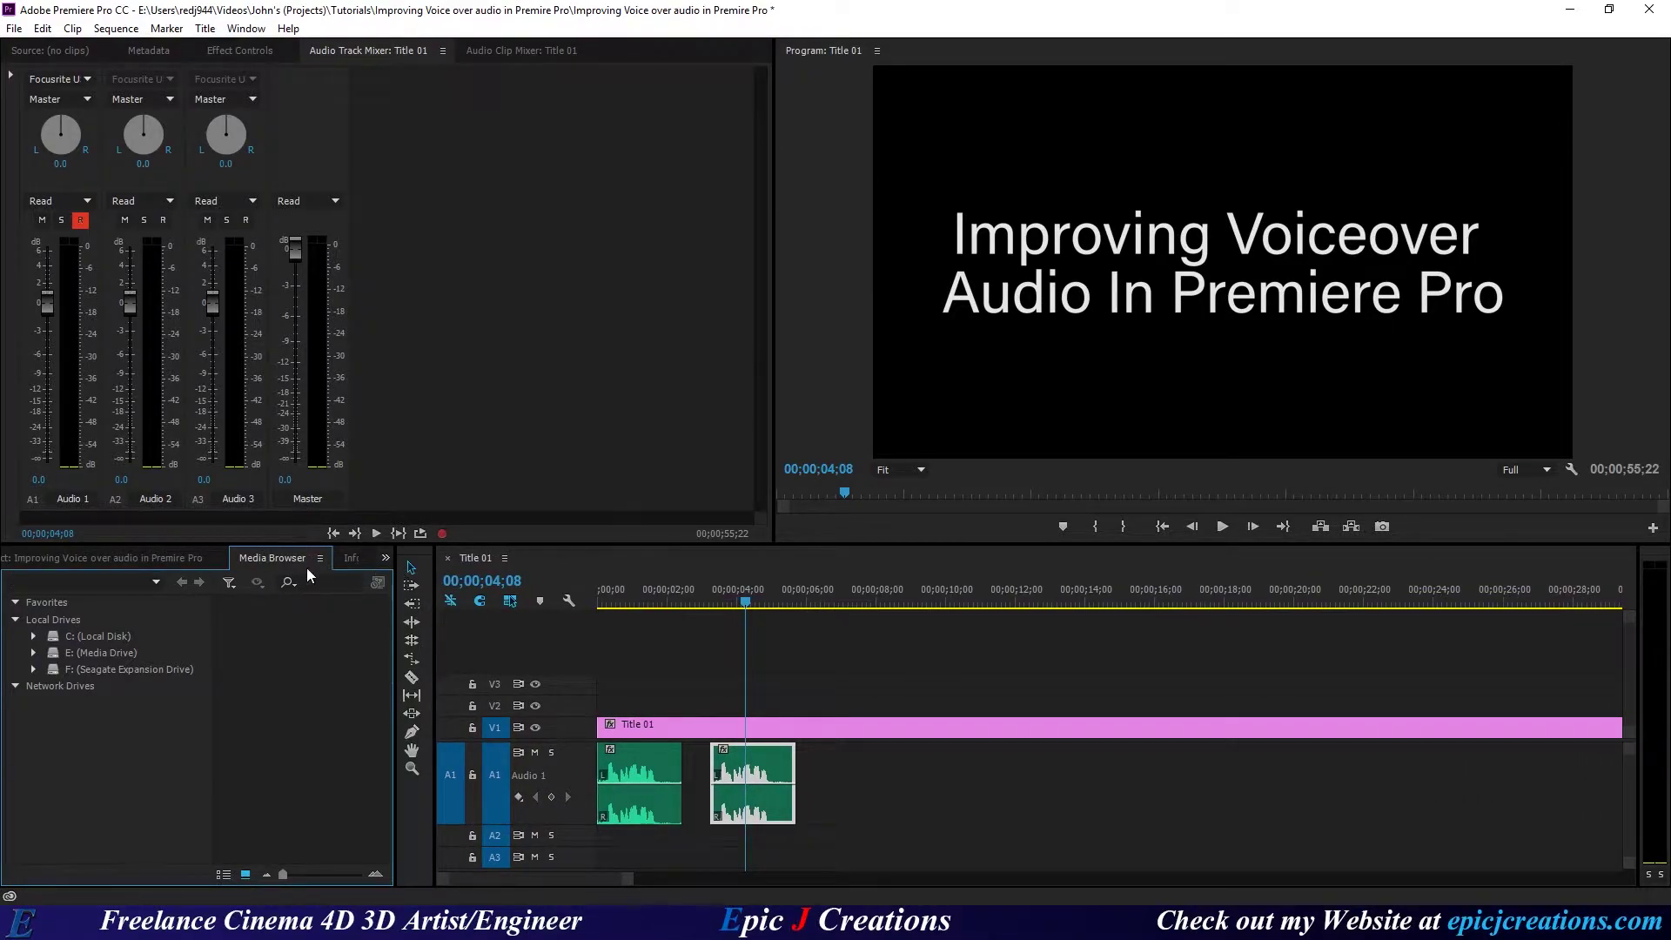
left_click(386, 559)
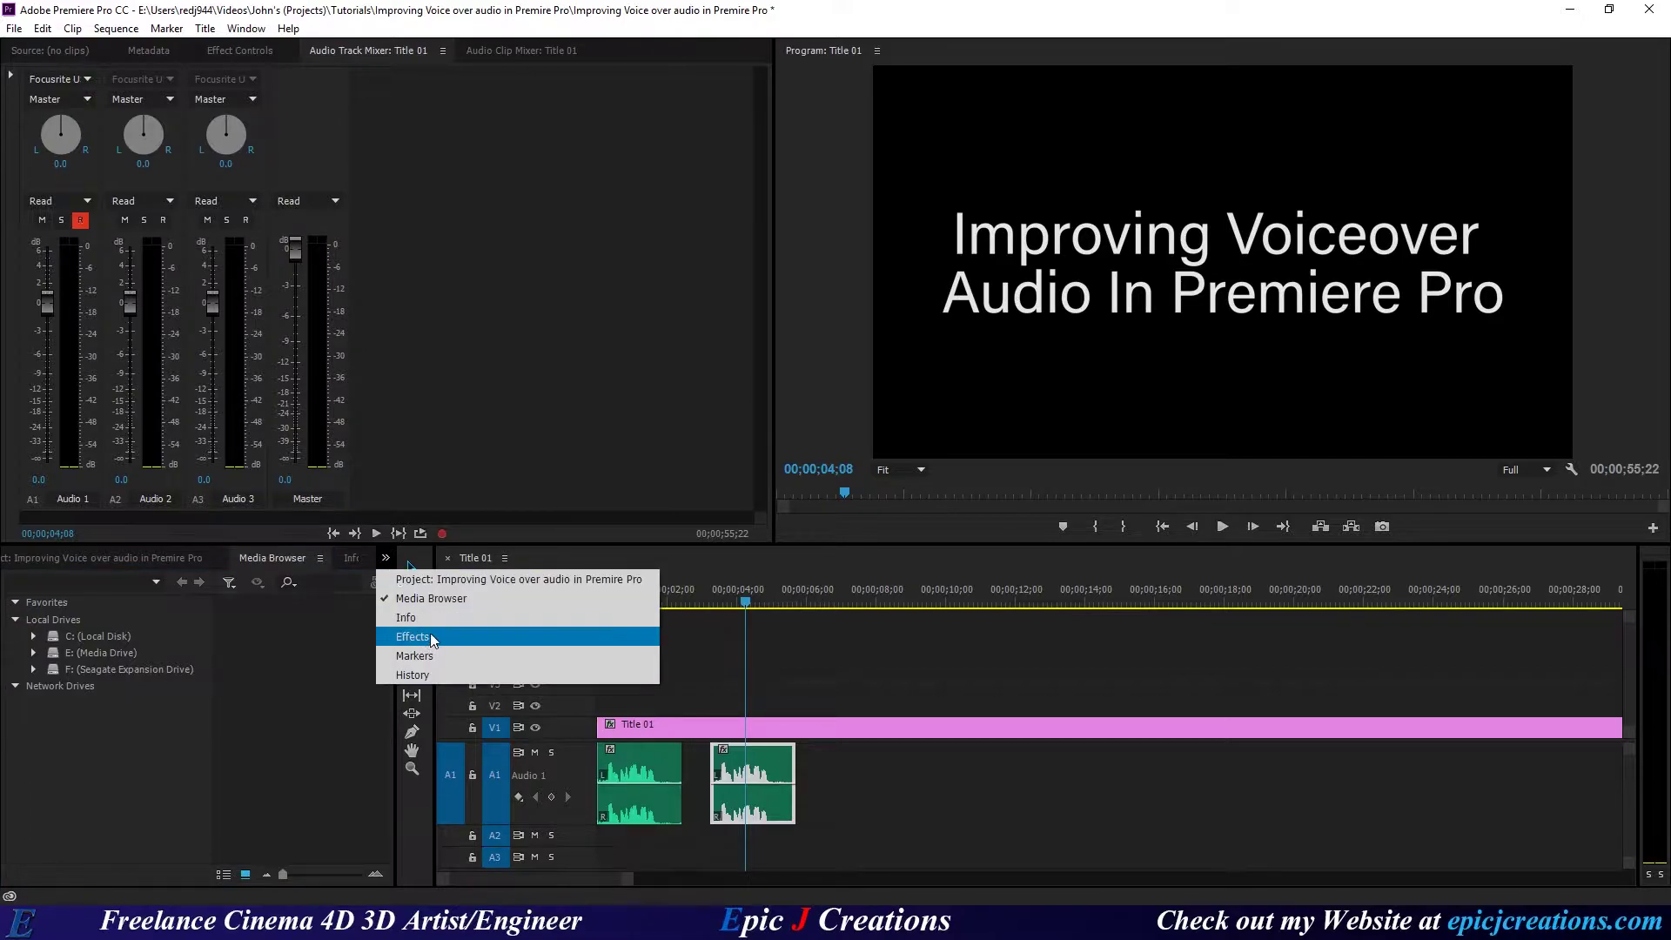
left_click(433, 638)
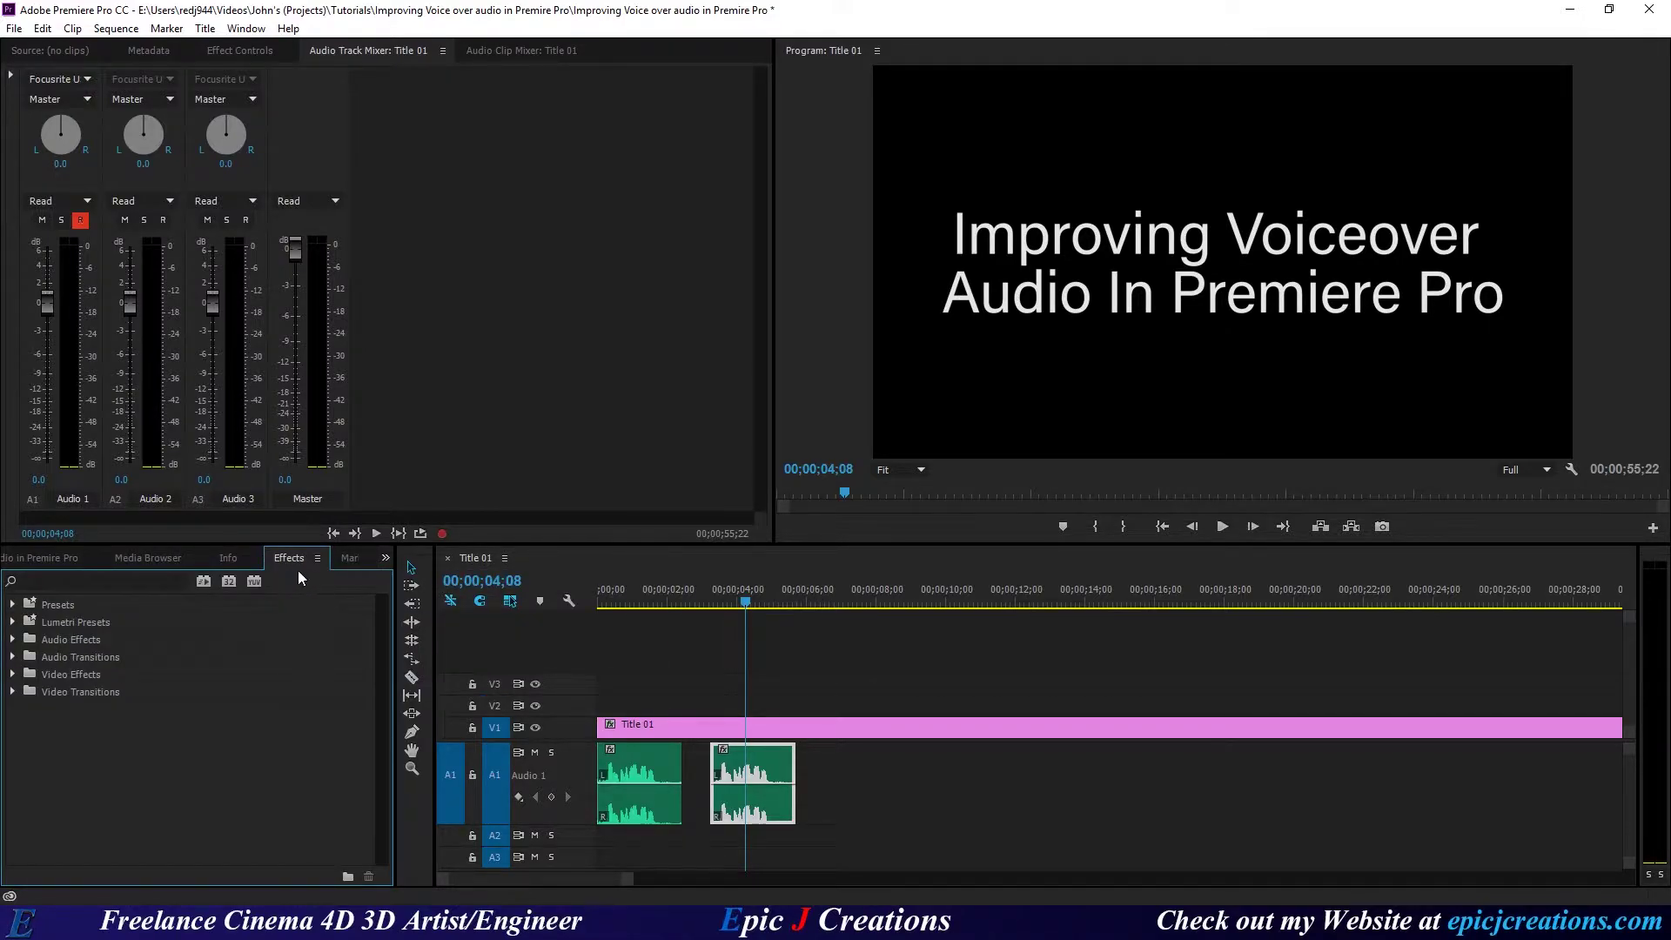
Step: Close the Effects panel from its panel menu and reopen it from Window > Effects
left_click(317, 558)
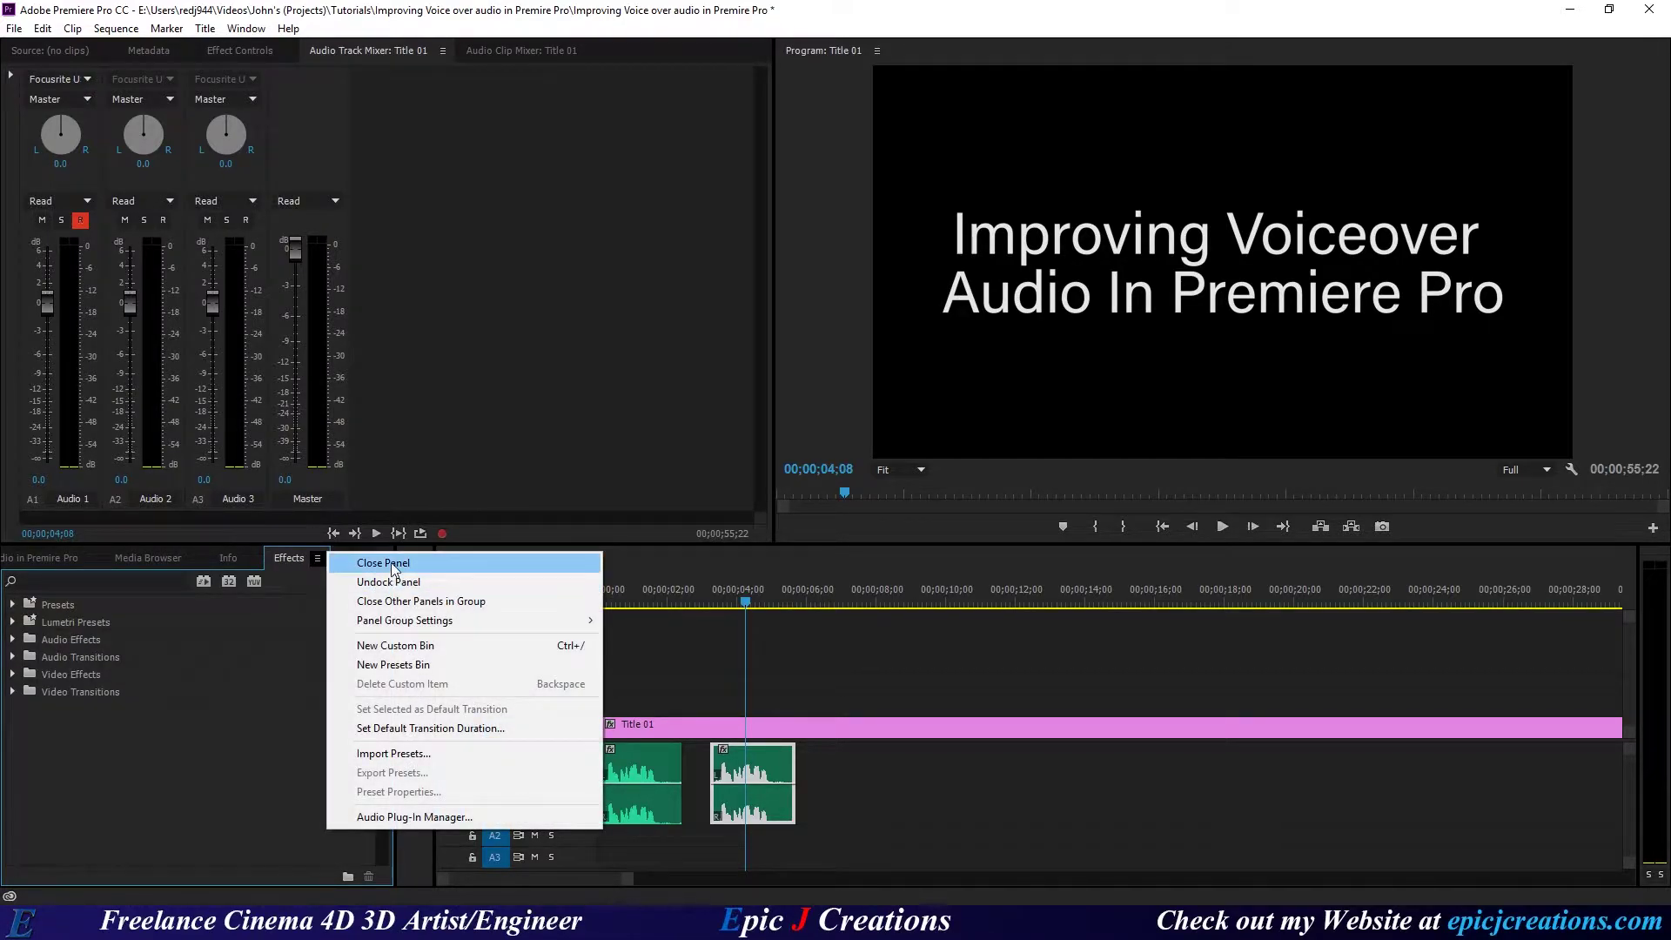
left_click(391, 570)
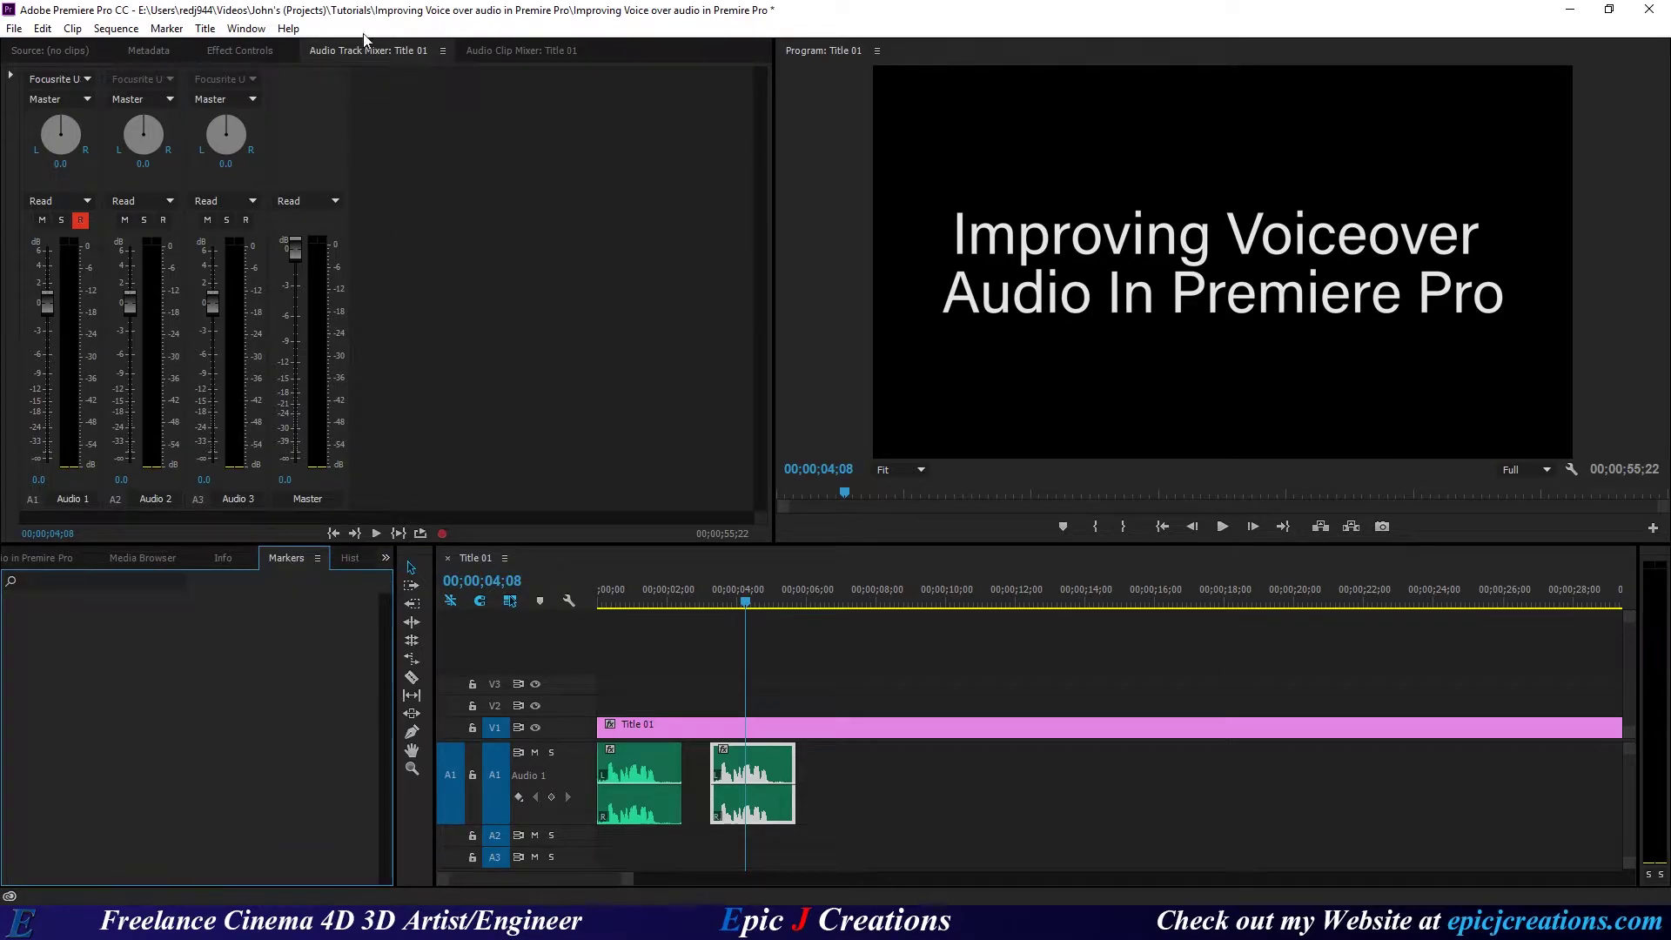
left_click(246, 27)
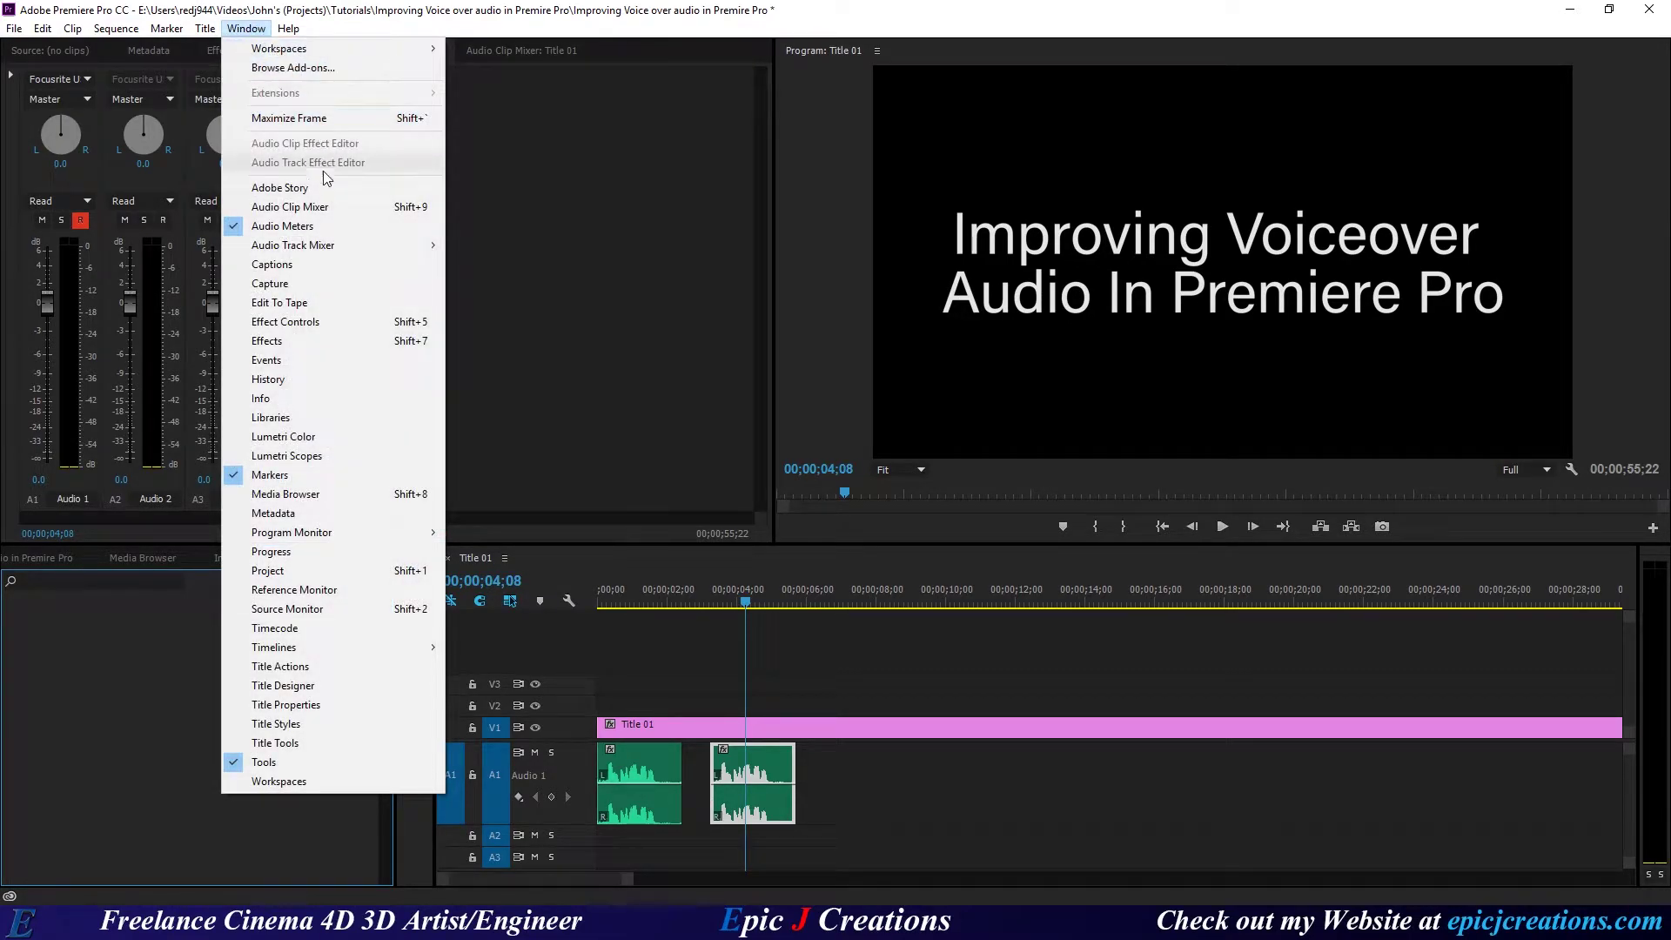
left_click(287, 341)
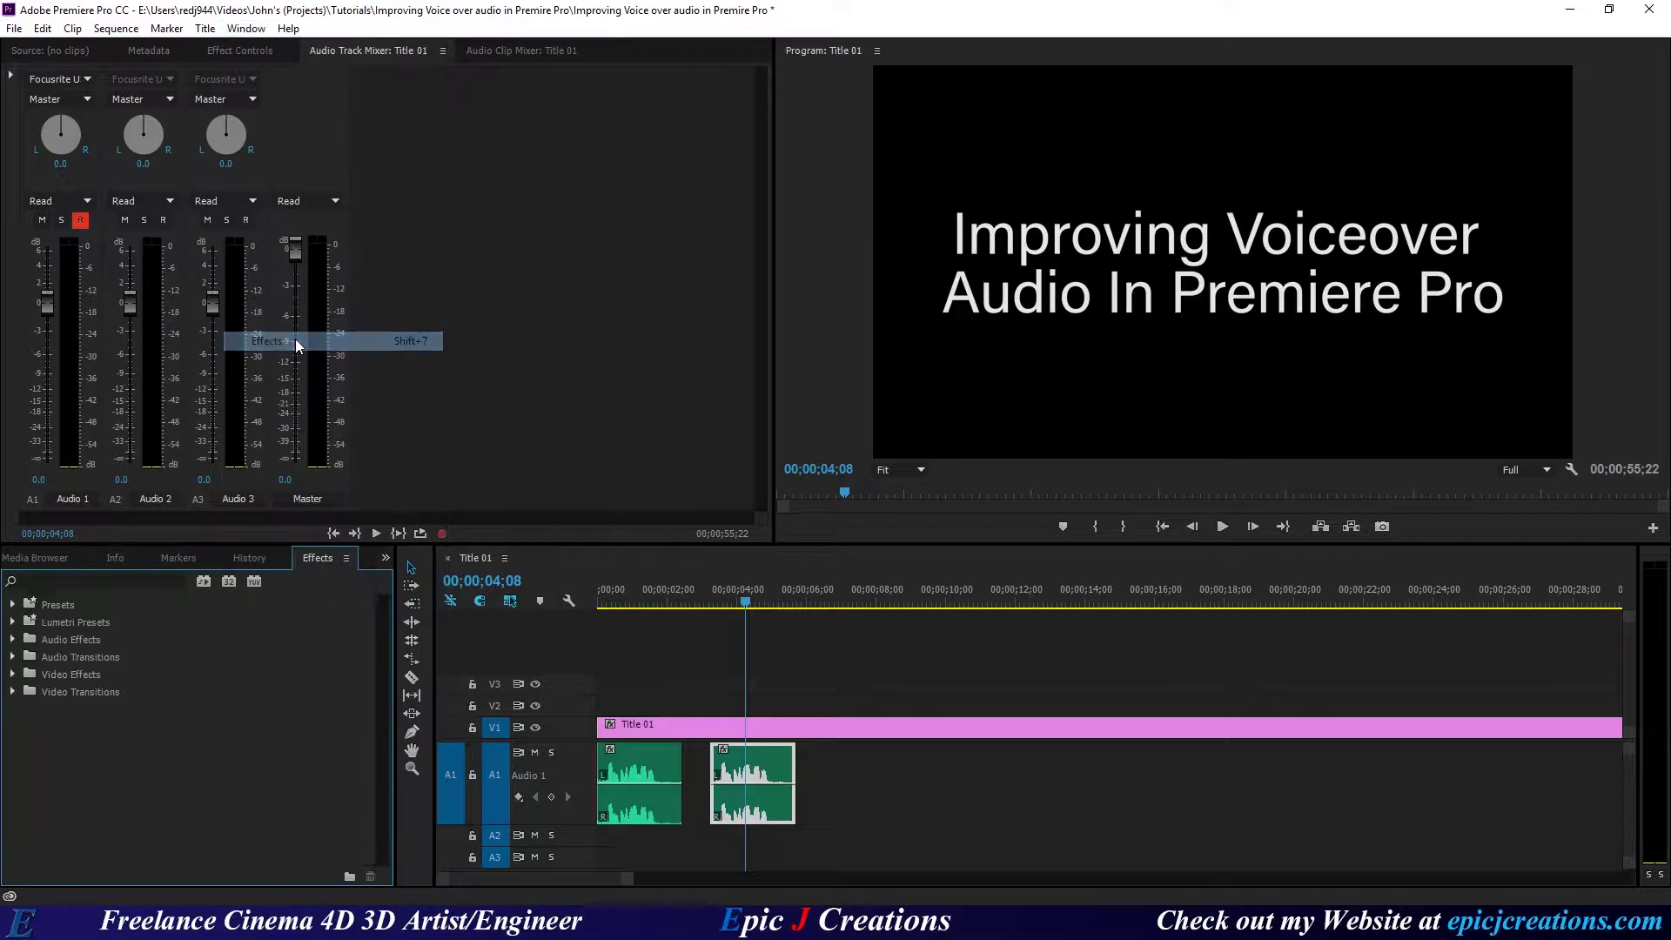
Step: Dismiss the Effects panel options unchanged and bring the panel back via Window > Effects again
left_click(347, 557)
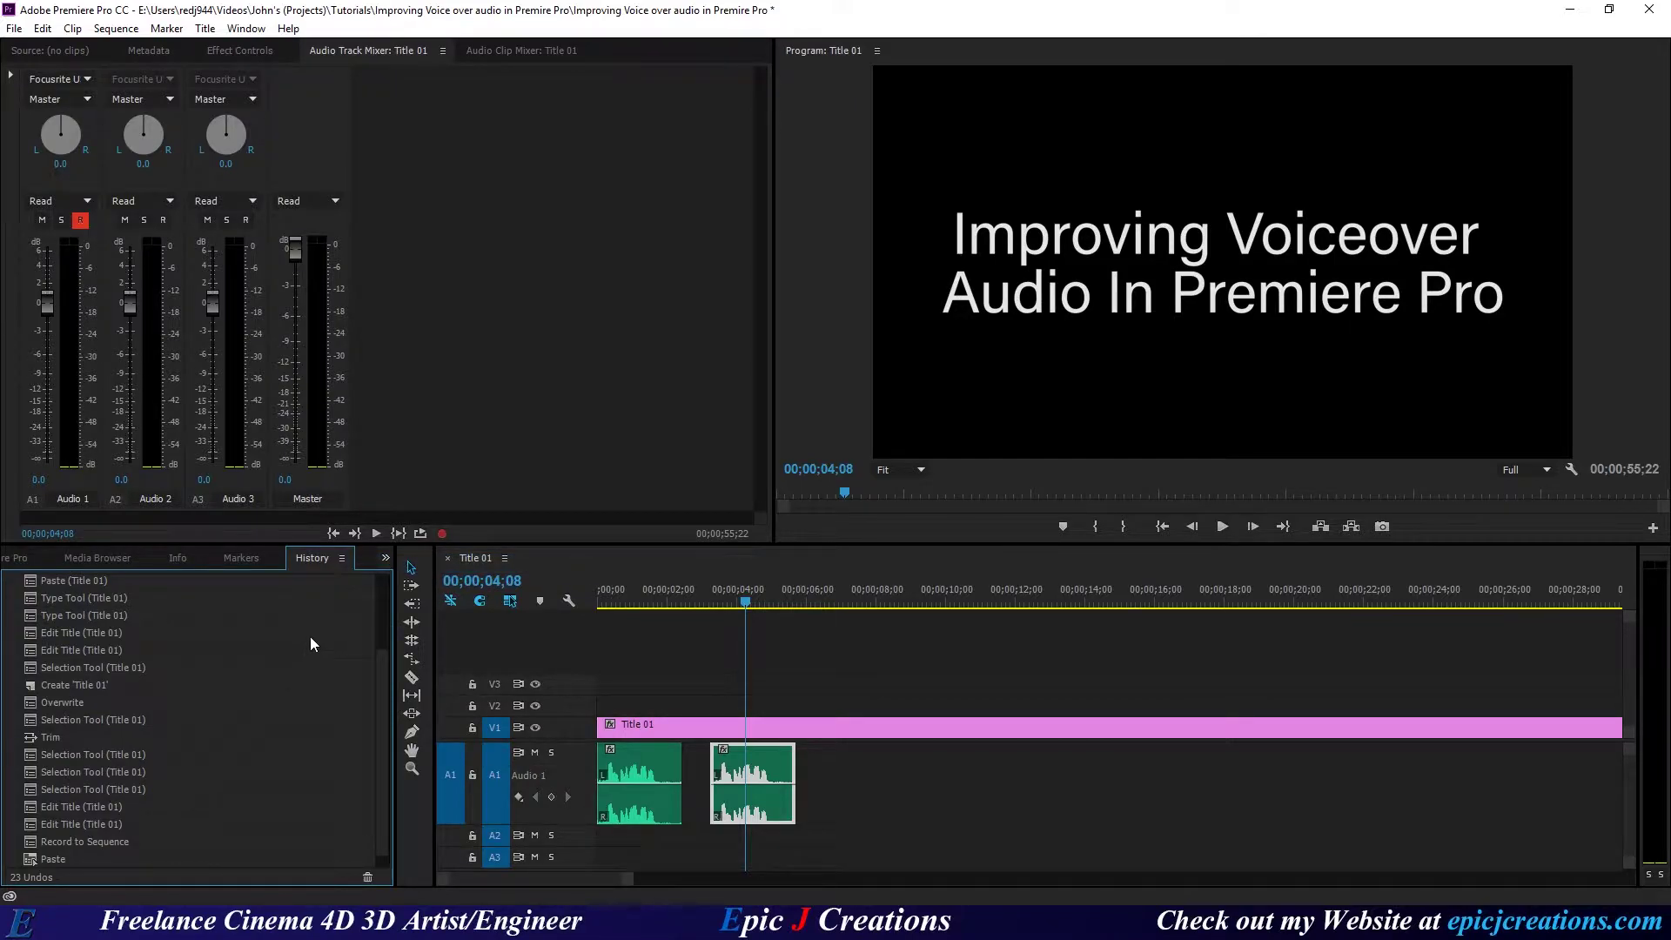
left_click(526, 392)
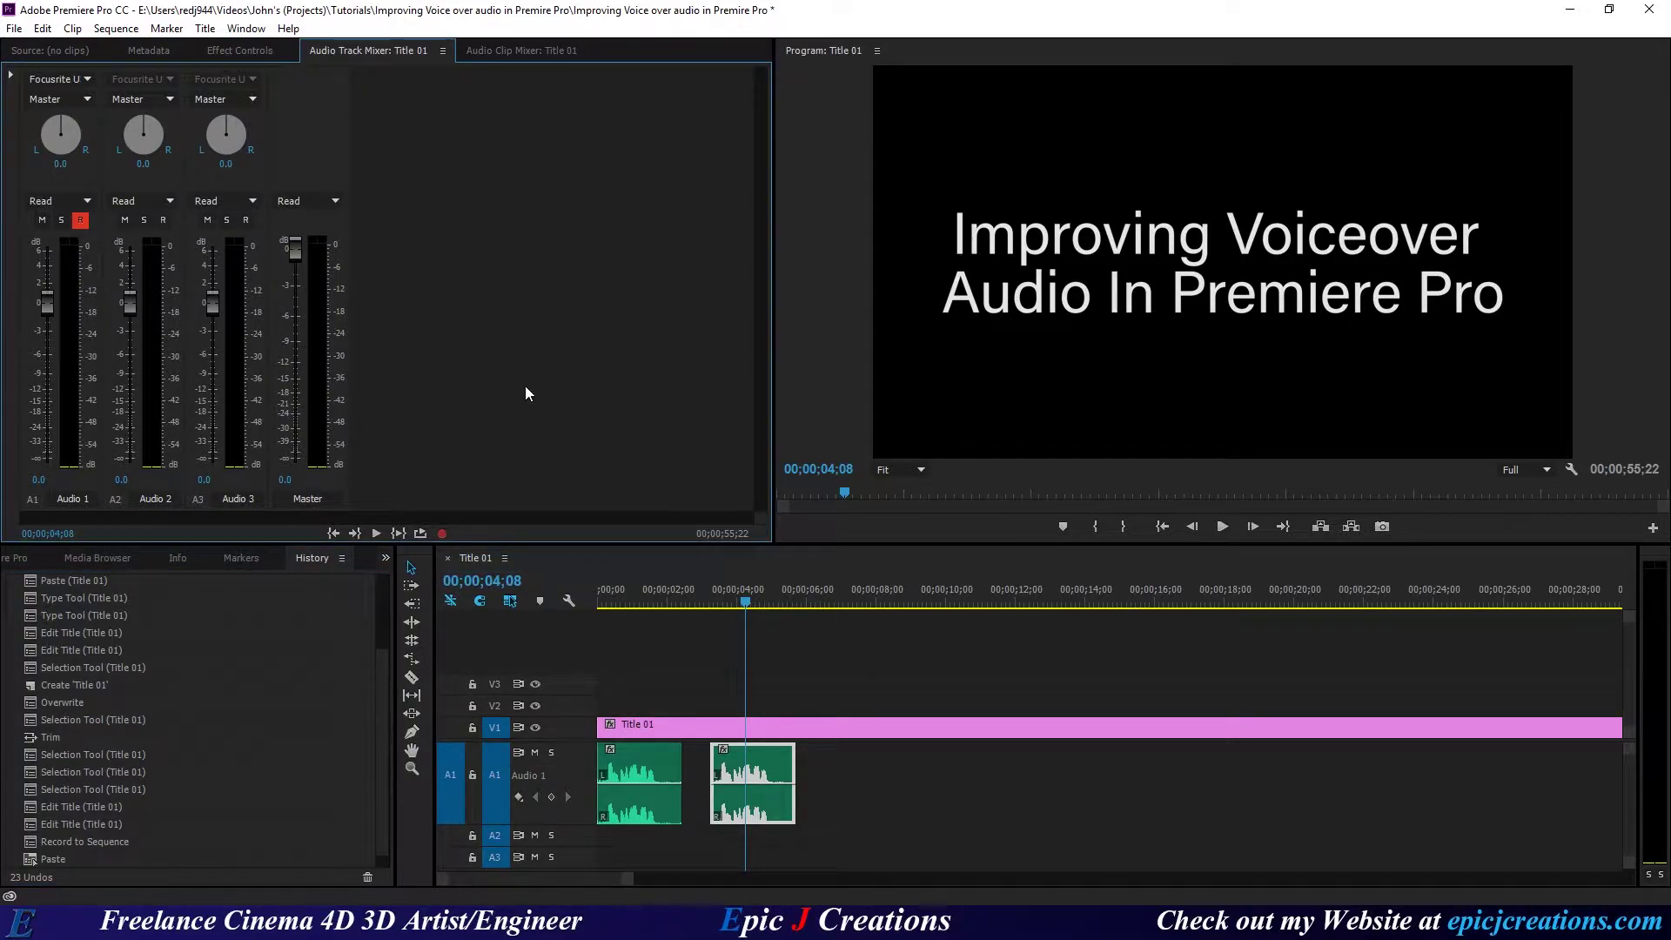
left_click(251, 30)
left_click(297, 341)
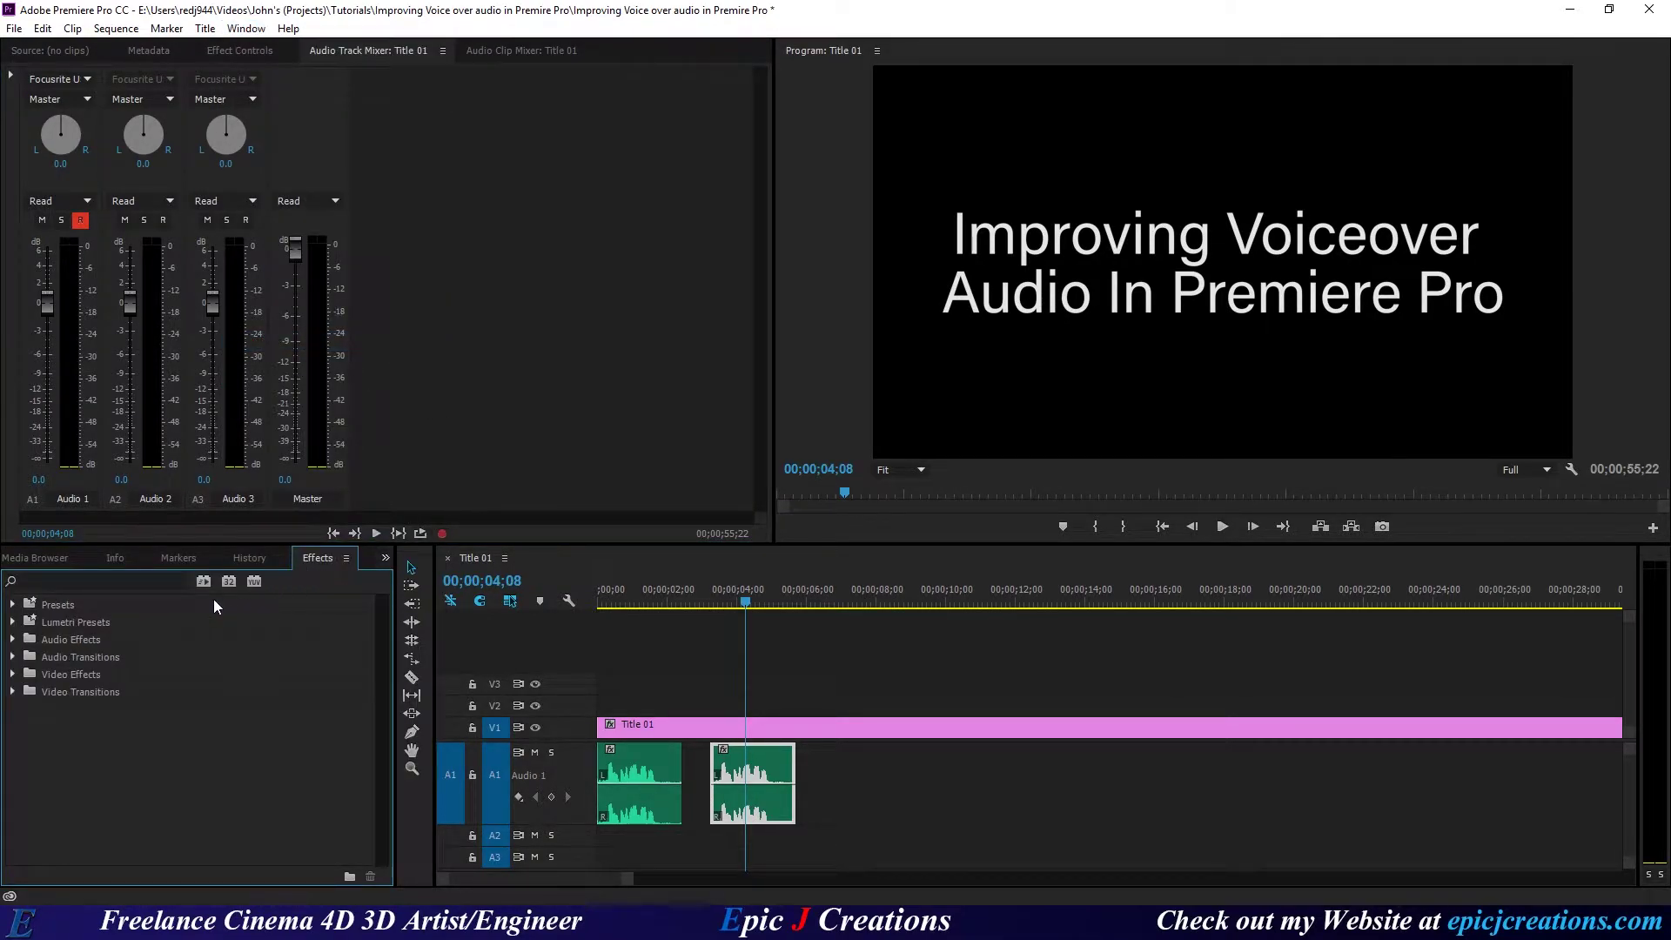
Step: Locate EQ under Audio Effects and drag it onto the second voiceover clip, selecting that clip
left_click(125, 582)
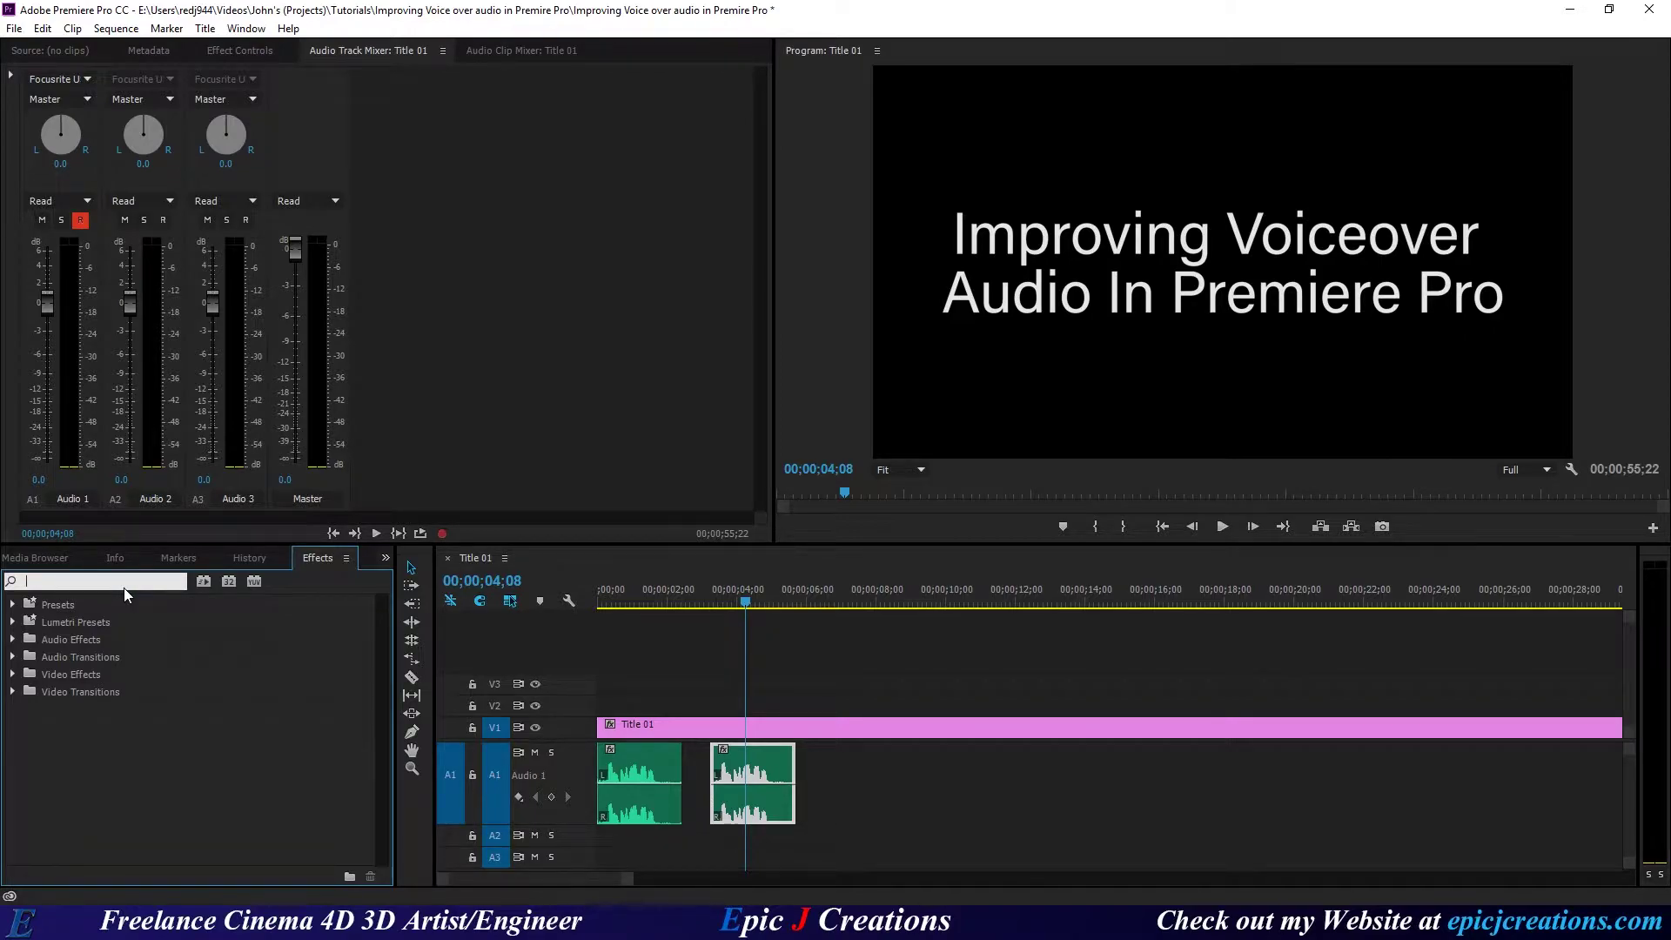
type("EQ")
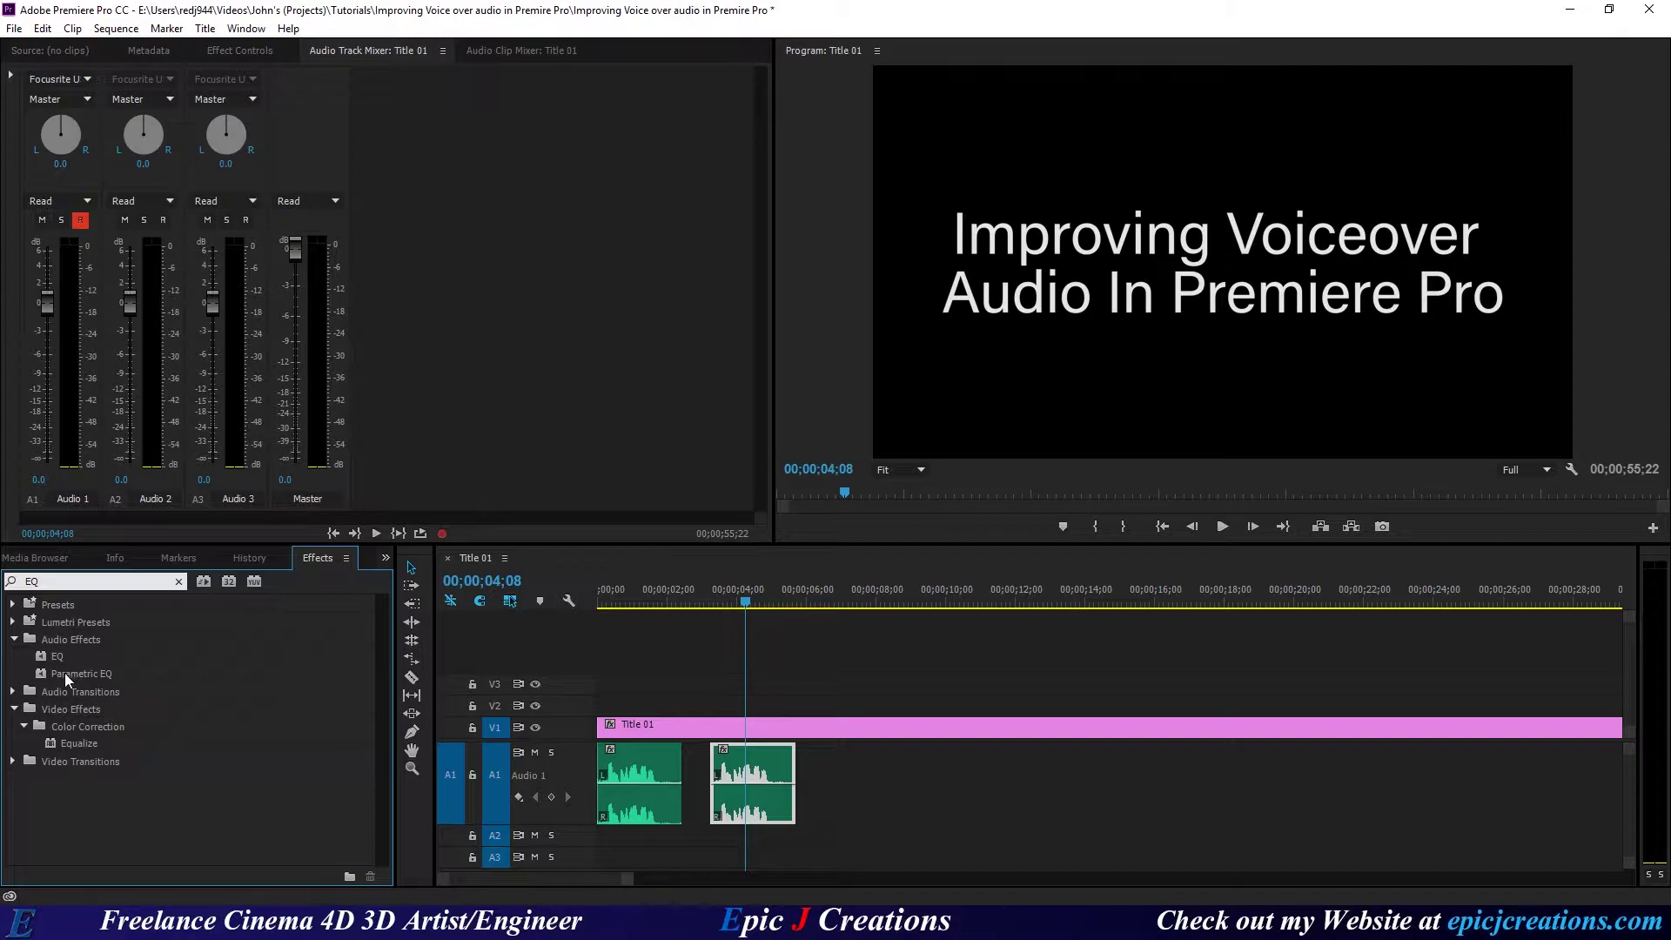
key("BackSpace")
key("BackSpace")
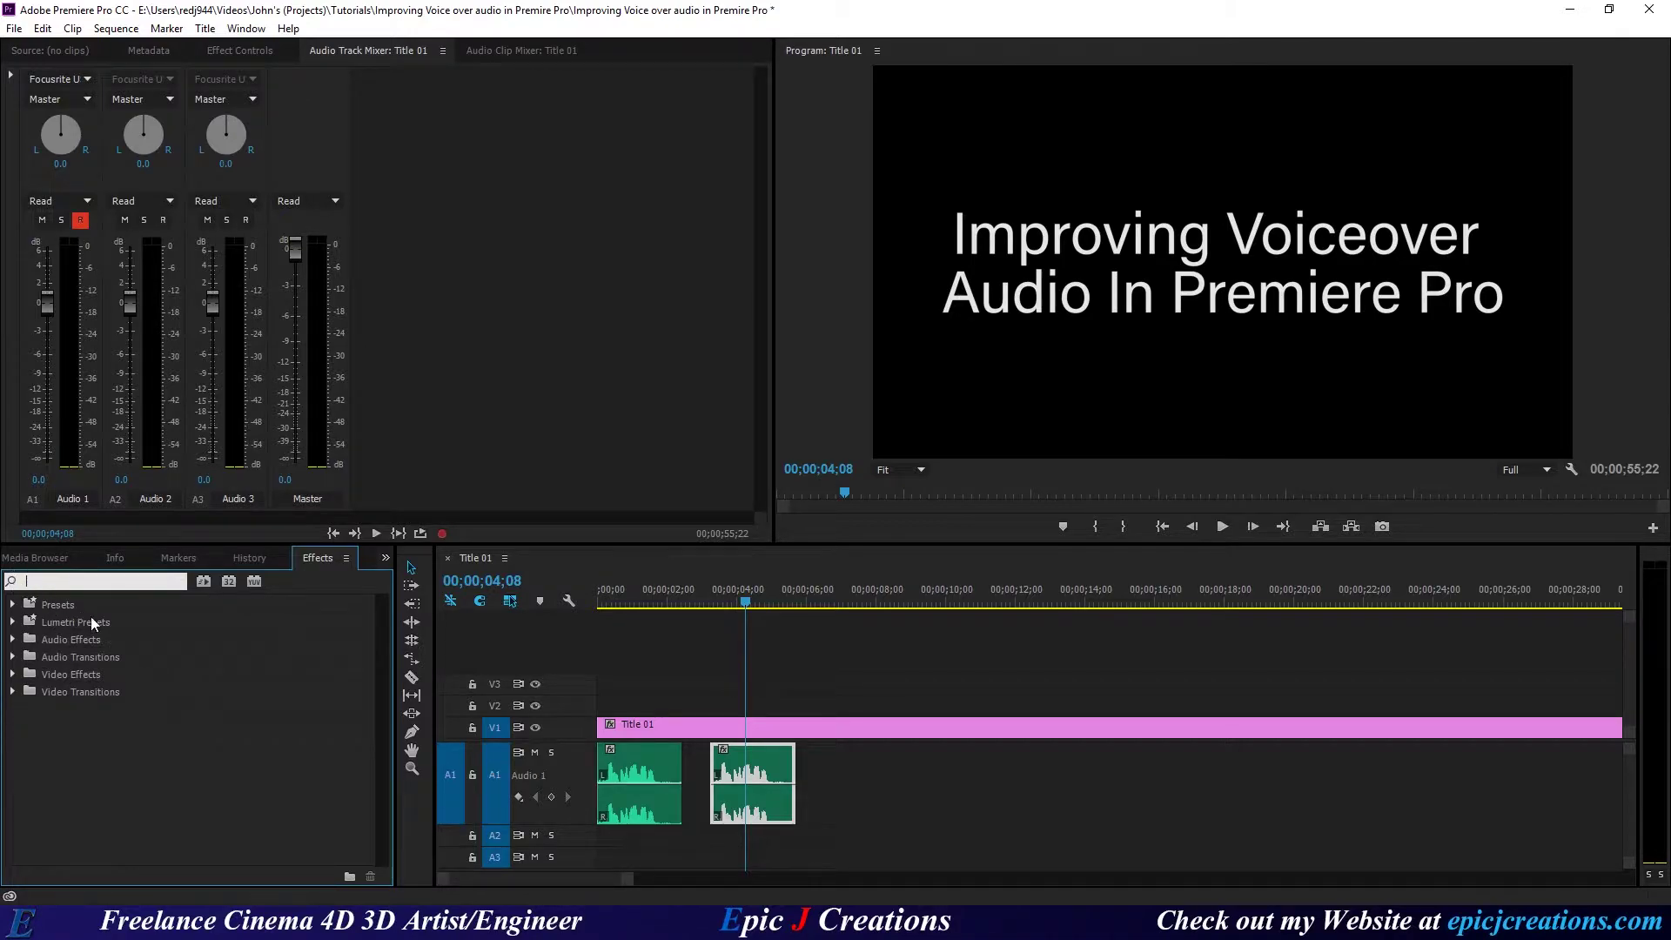
left_click(12, 641)
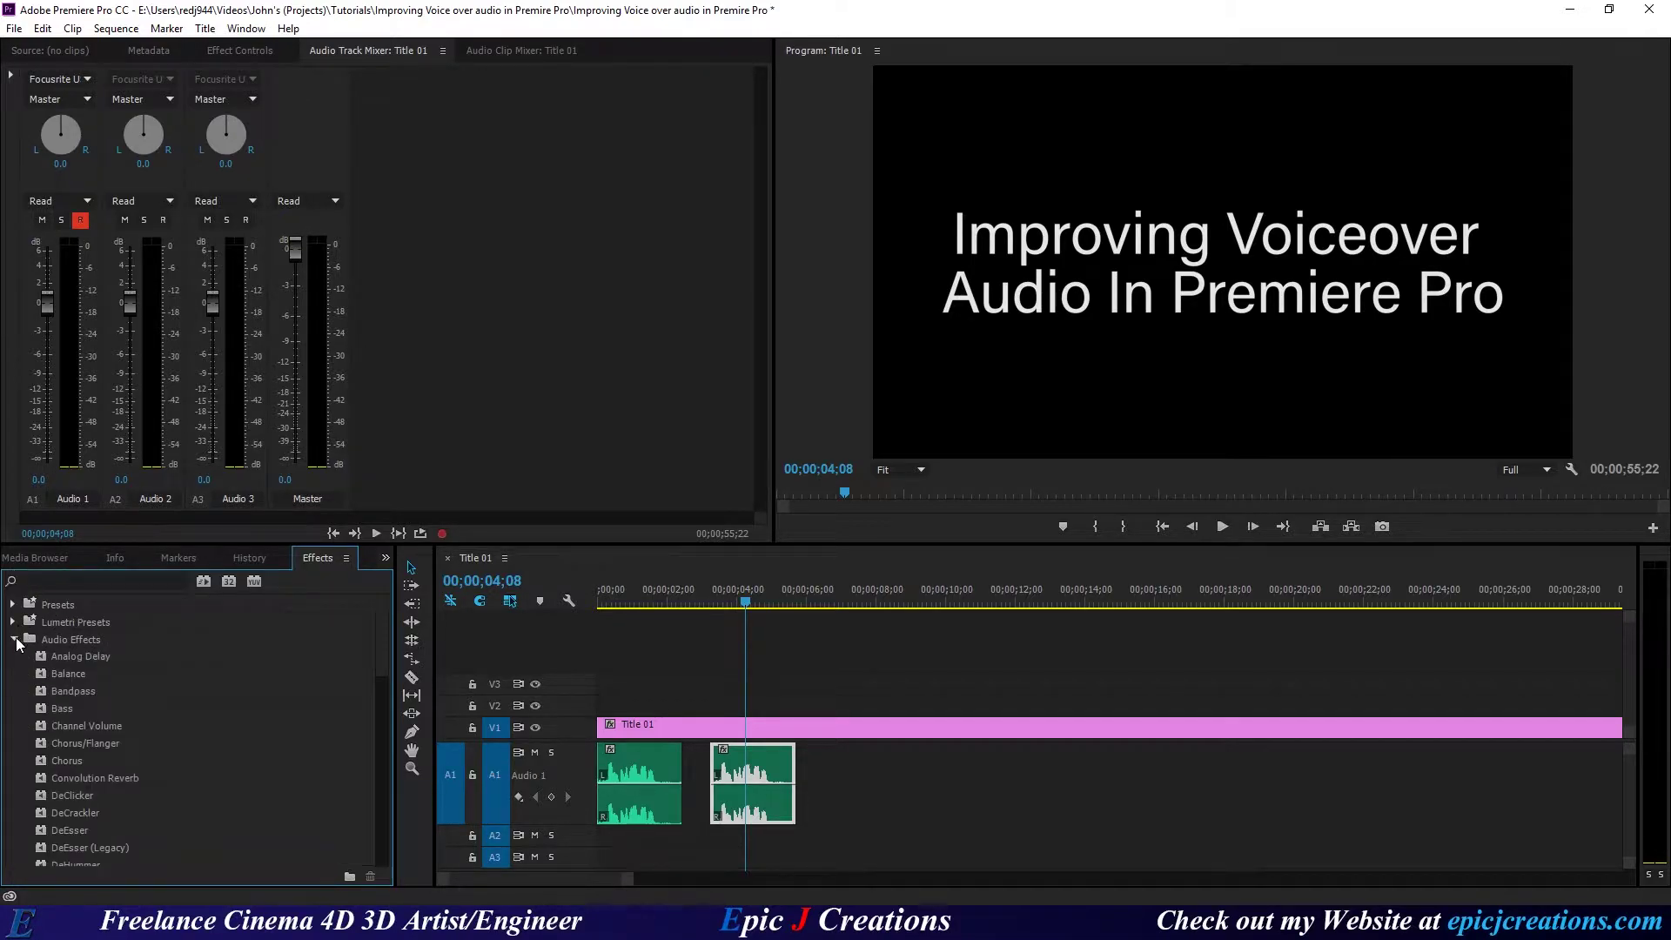
scroll(137, 708, "down", 3)
scroll(139, 715, "down", 3)
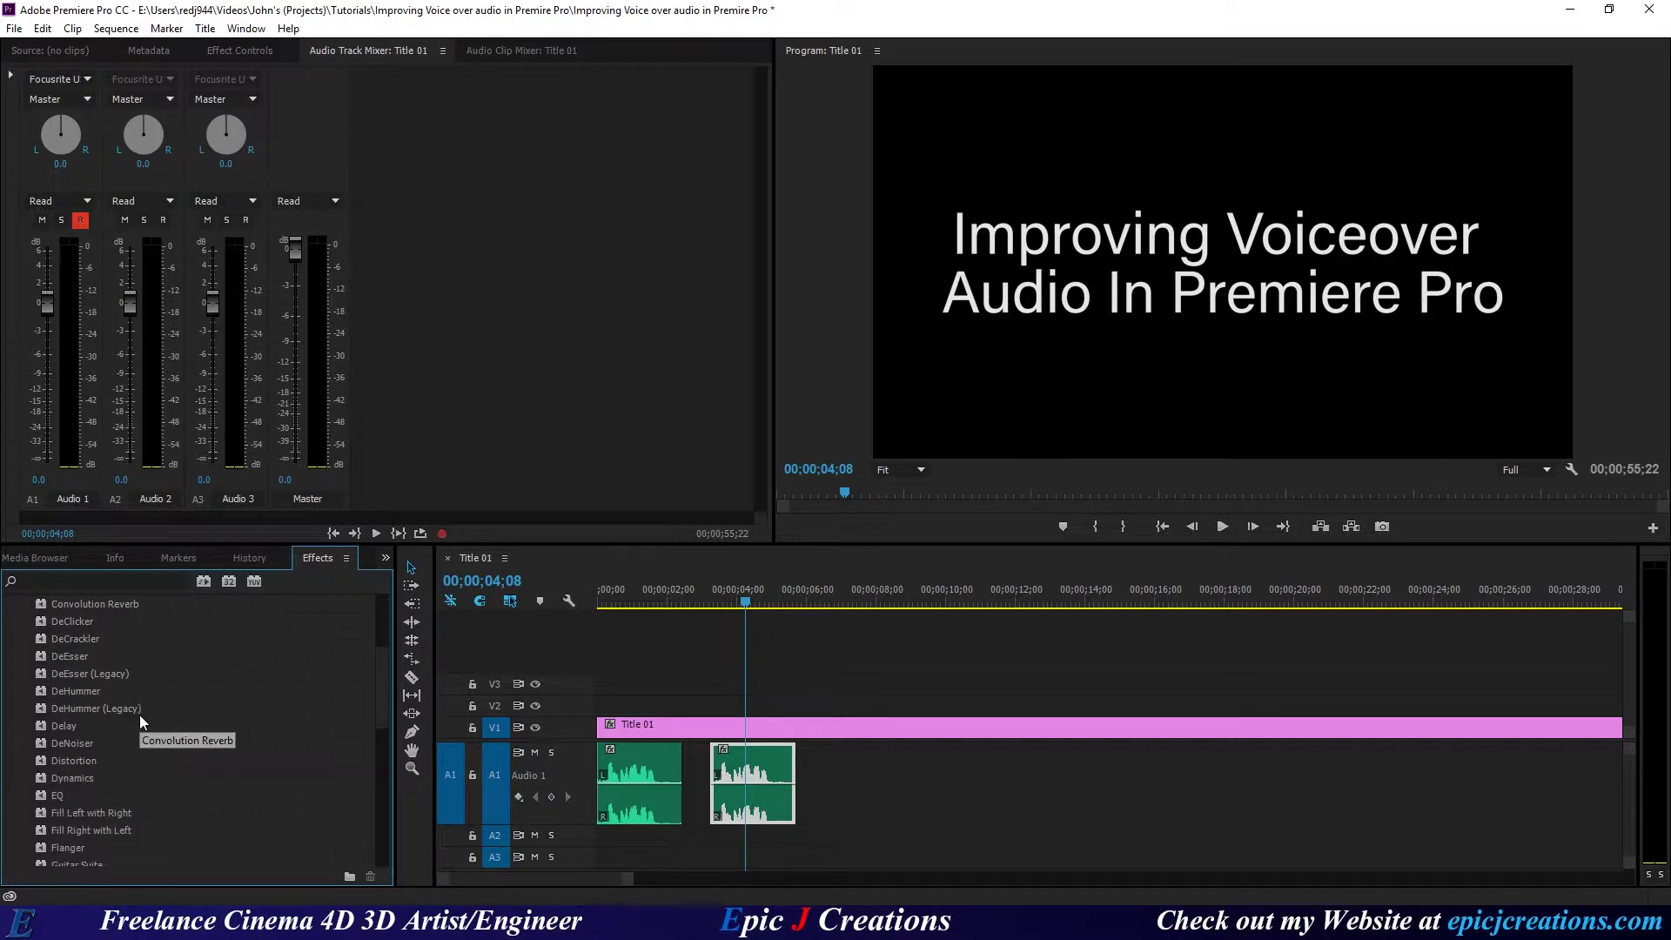
left_click(58, 797)
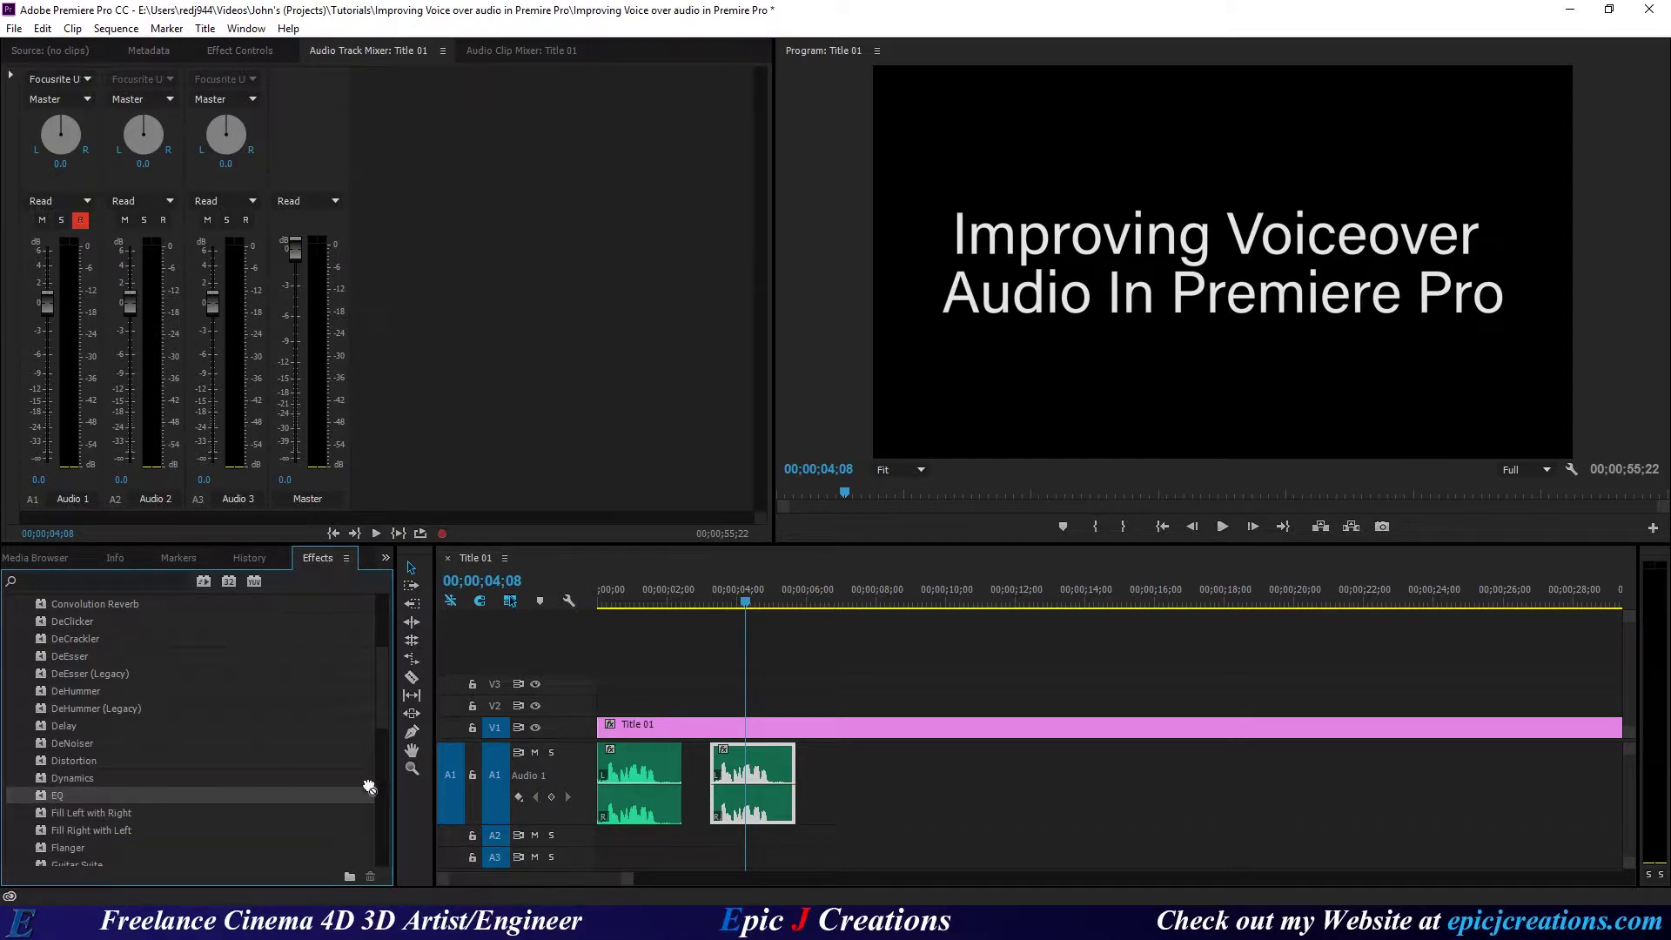
left_click_drag(57, 795, 789, 781)
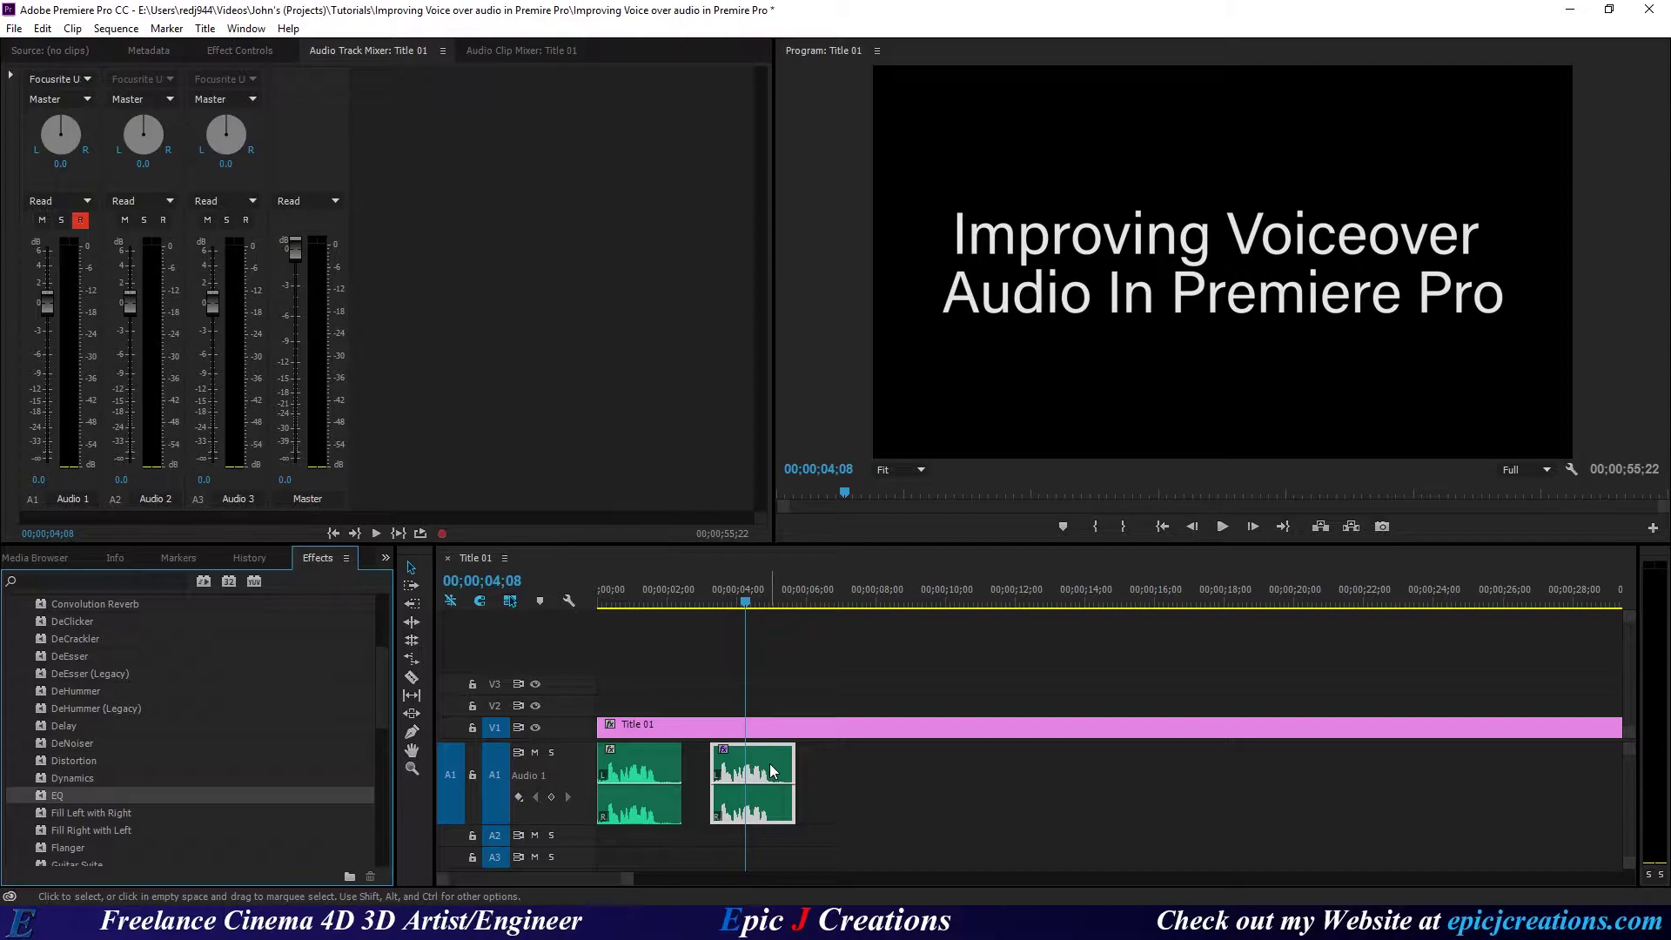
left_click(772, 771)
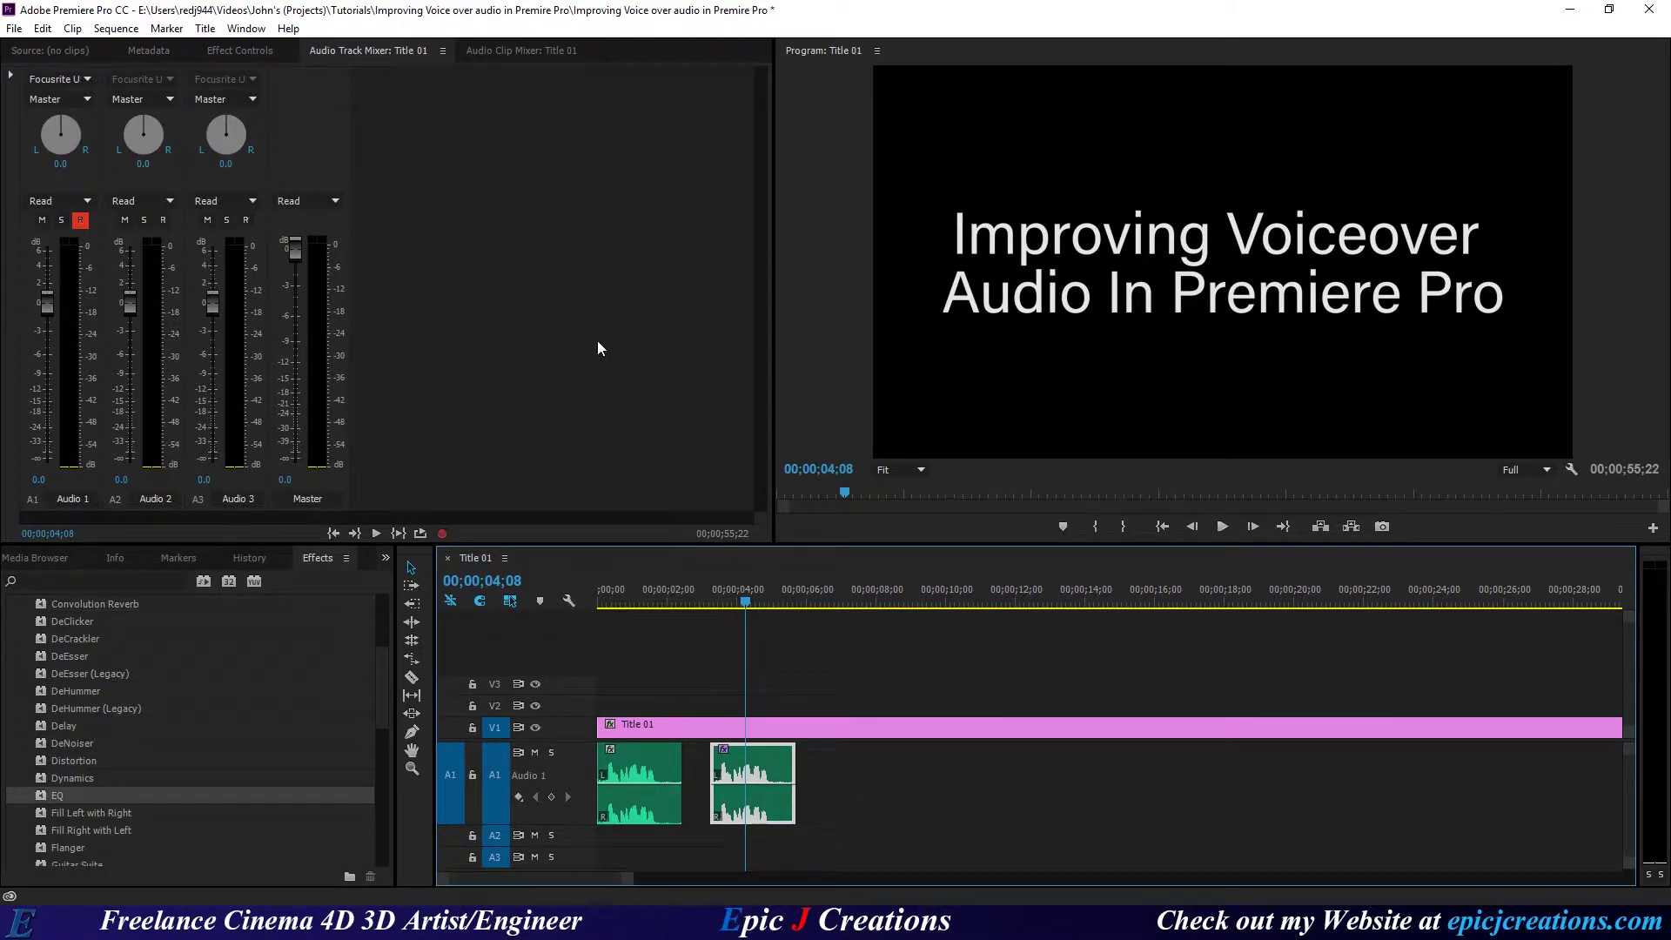
left_click(231, 52)
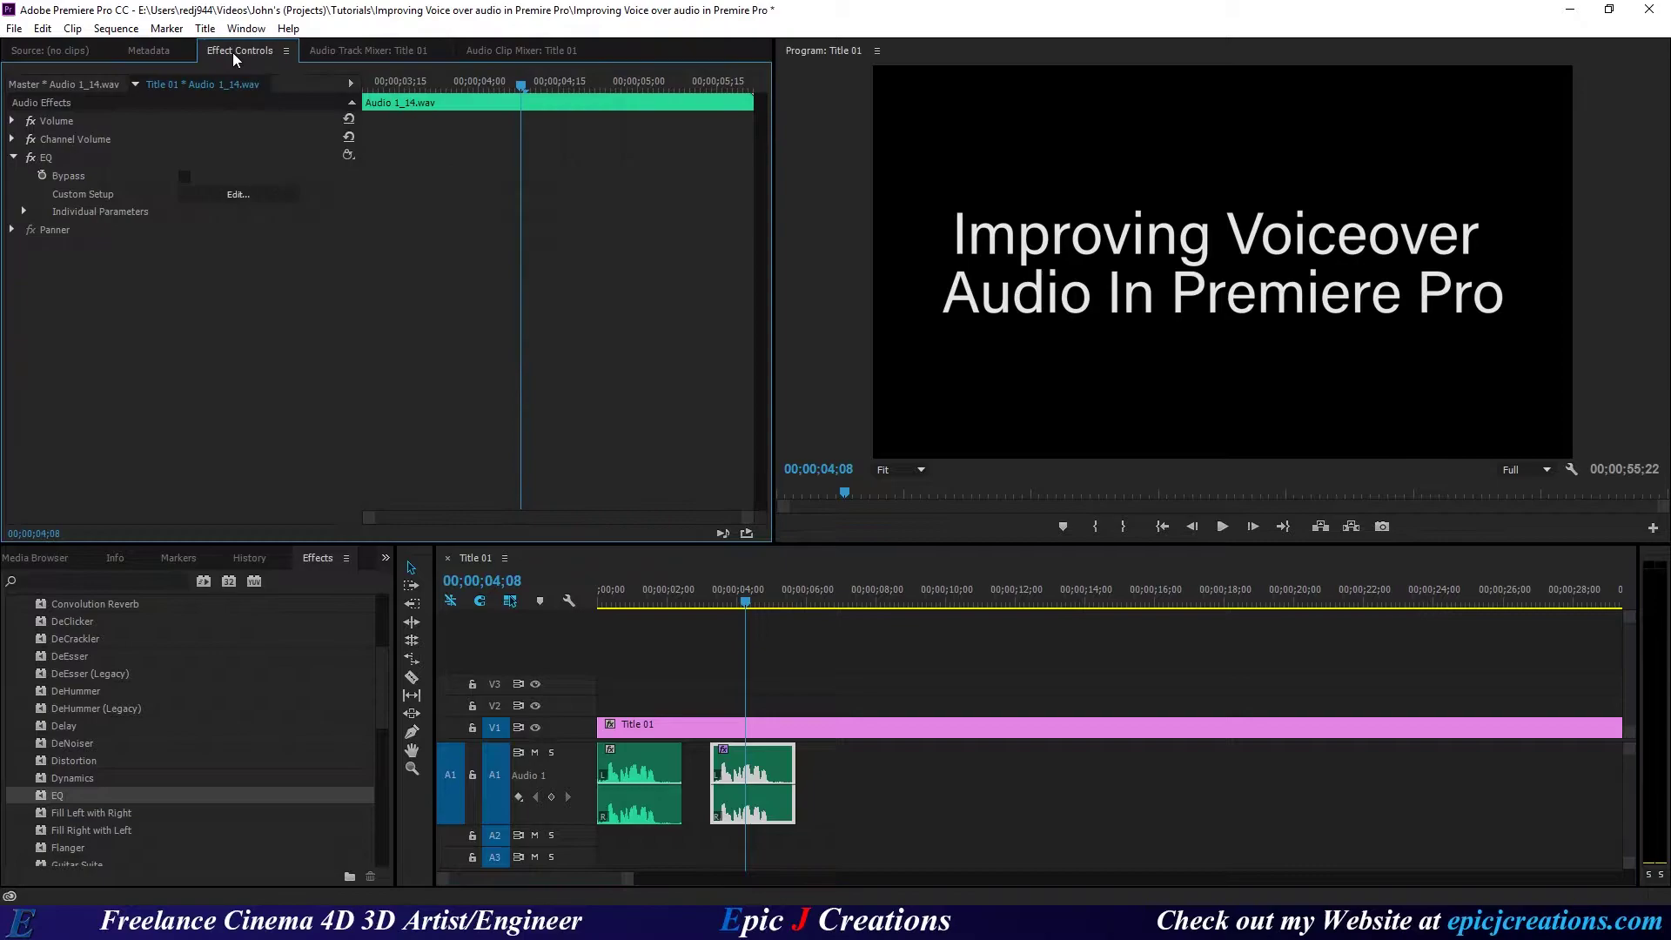
Step: Show the Effect Controls panel, close it from its menu and reopen it from Window
left_click(245, 30)
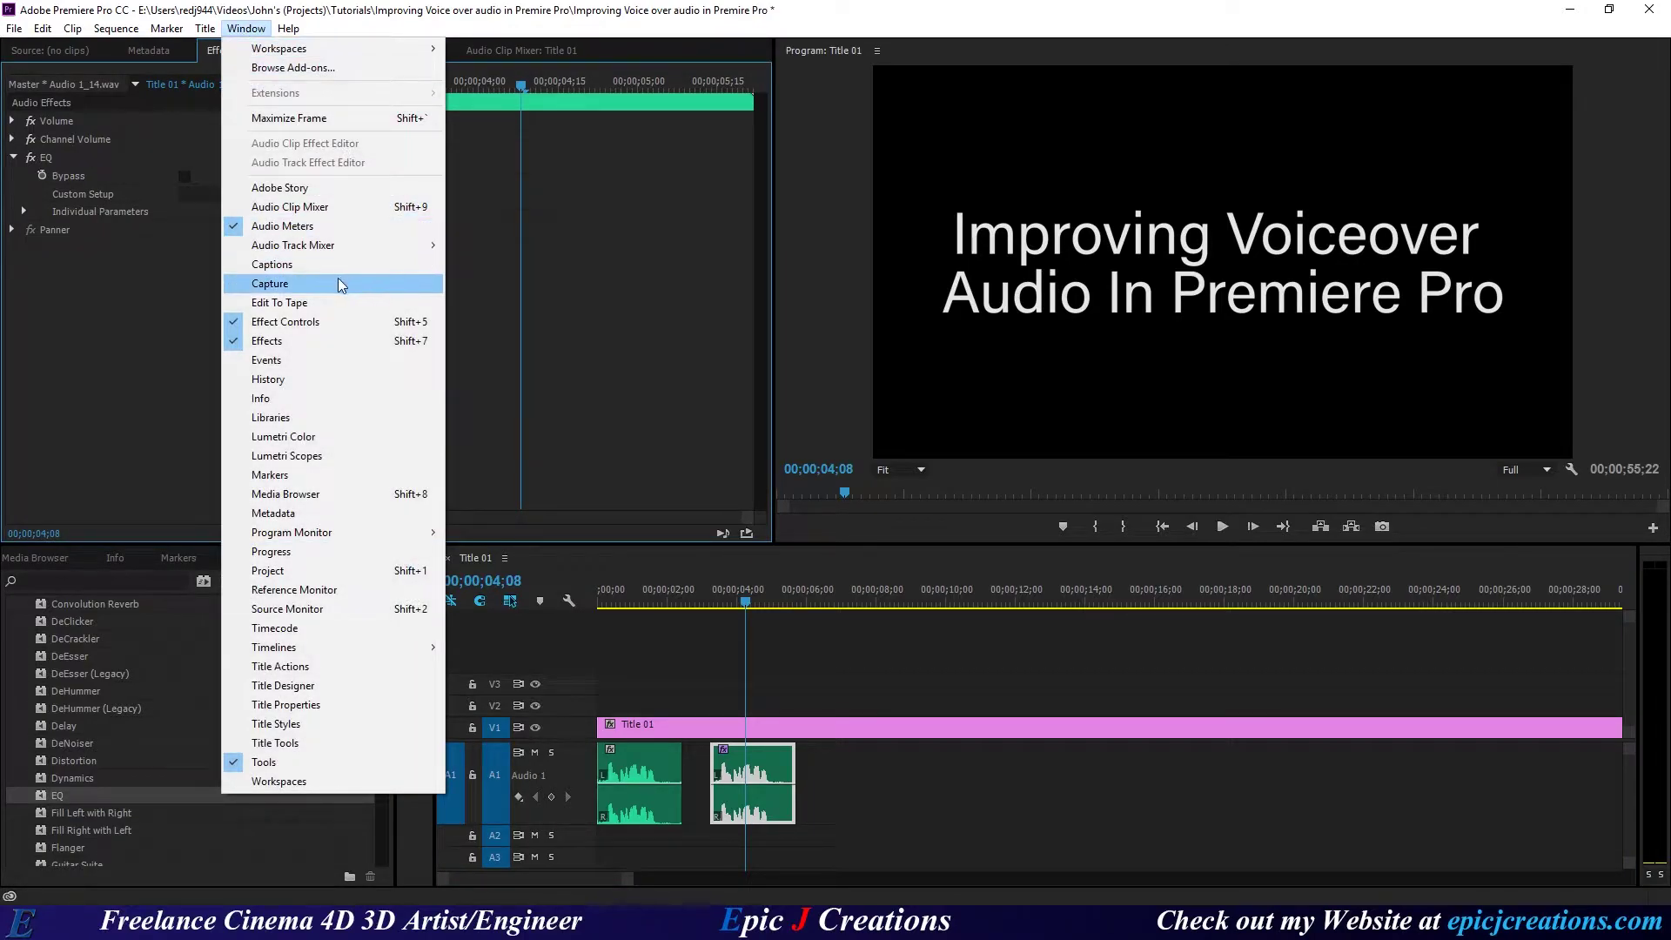
left_click(281, 323)
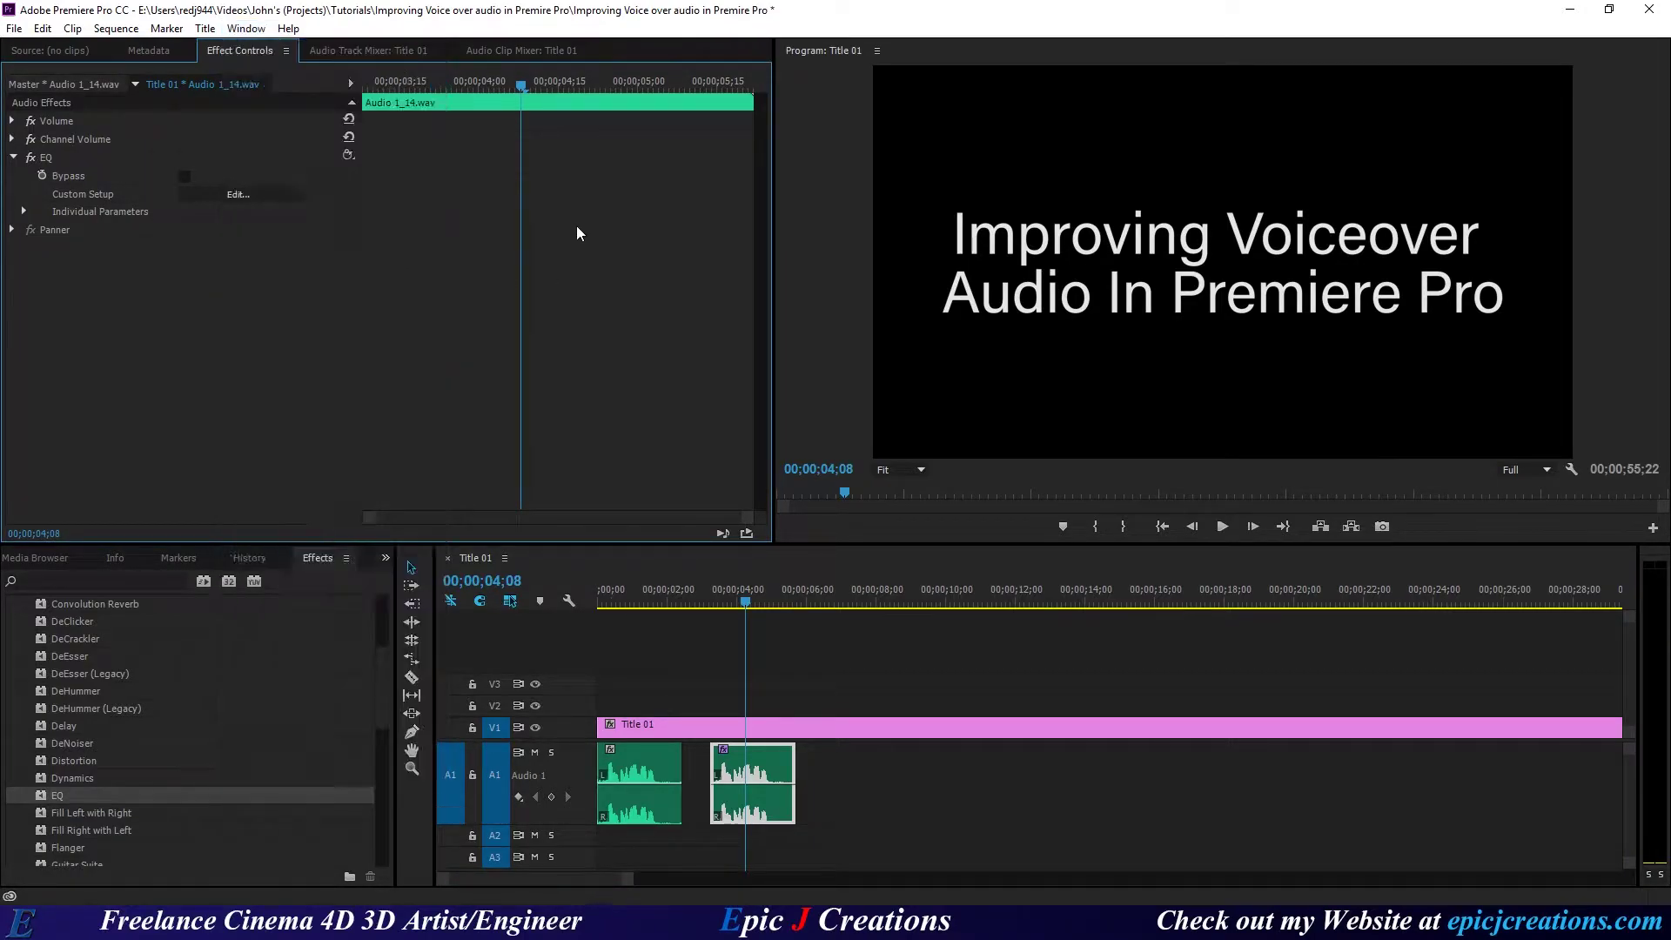
left_click(286, 51)
left_click(311, 62)
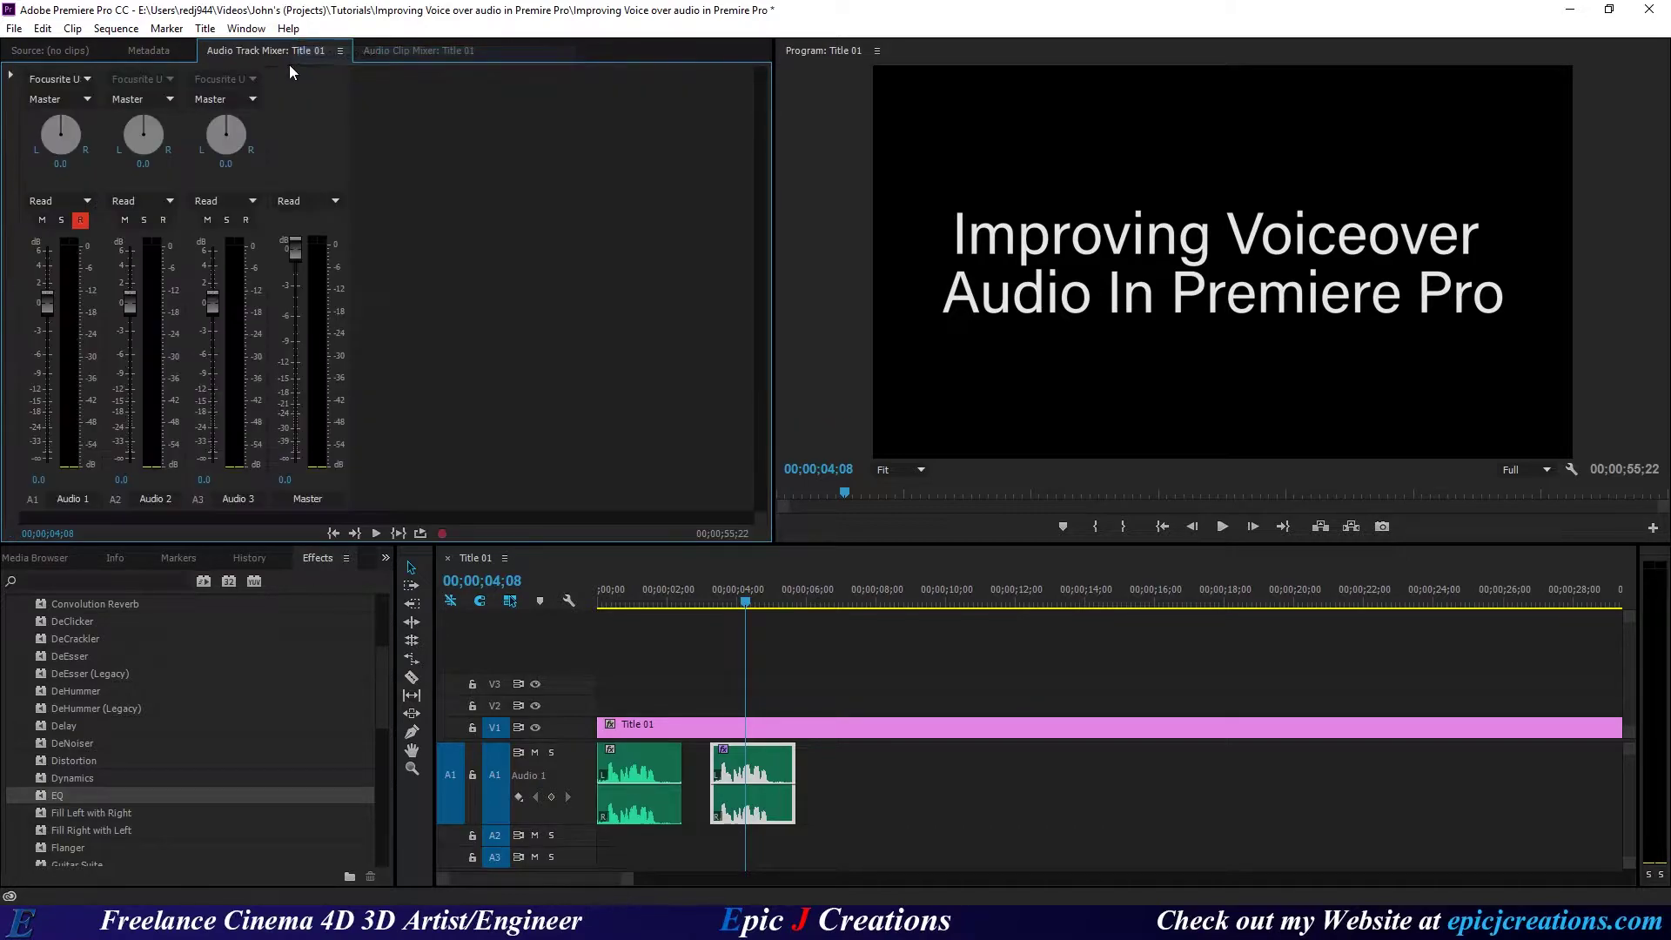
left_click(242, 28)
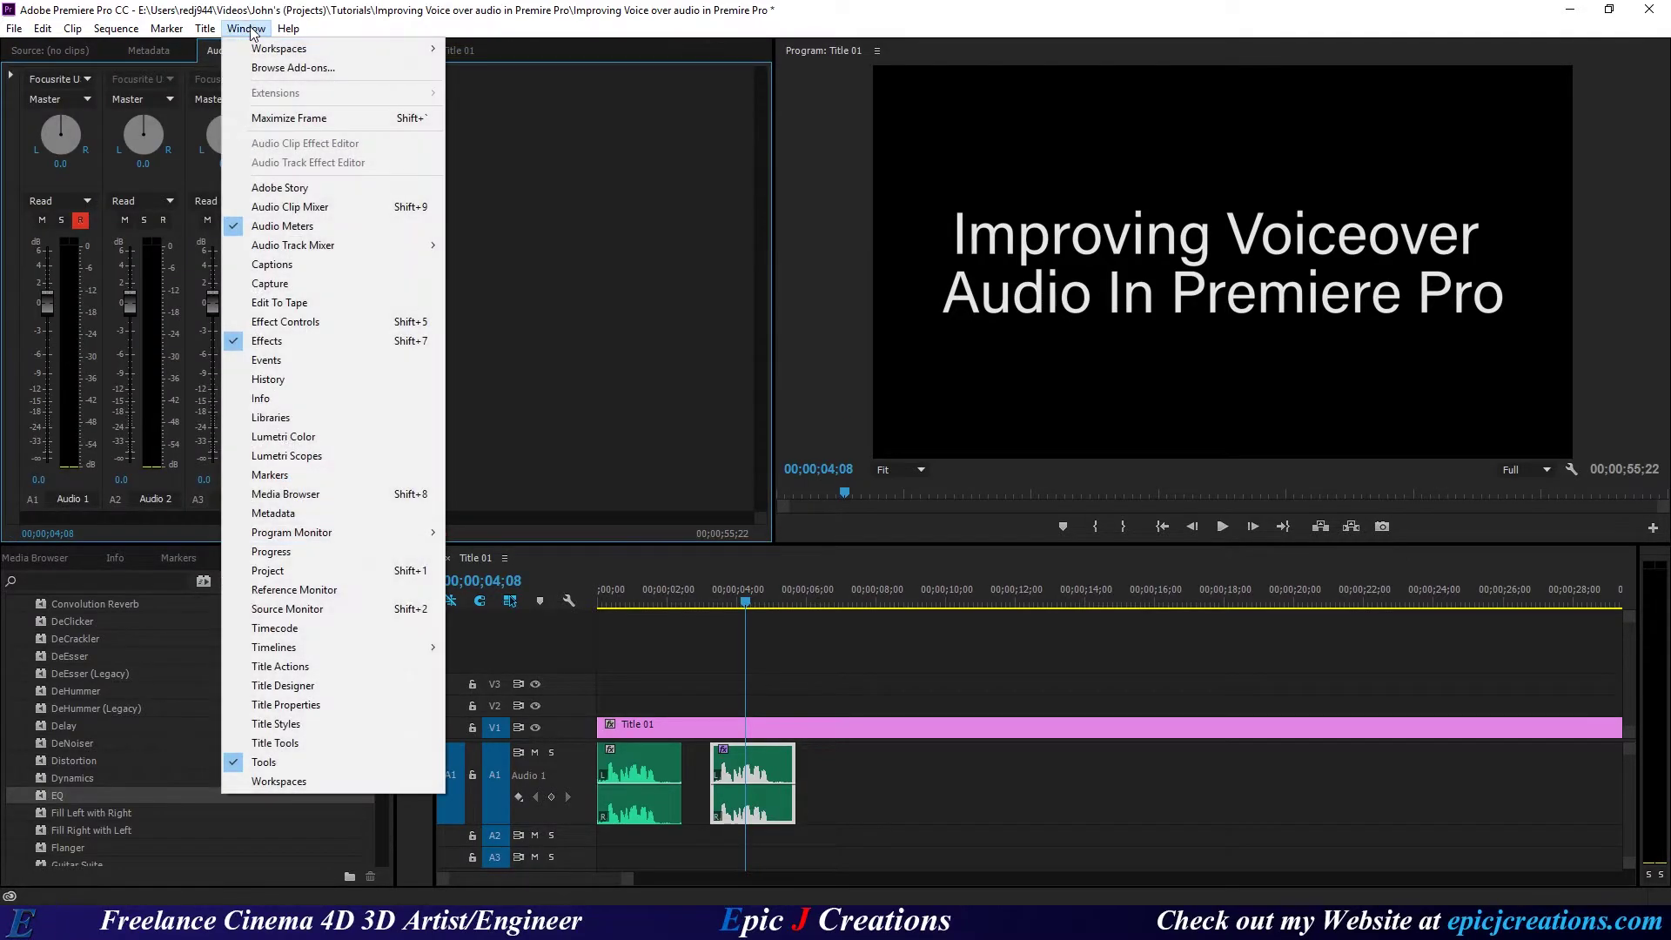
left_click(321, 323)
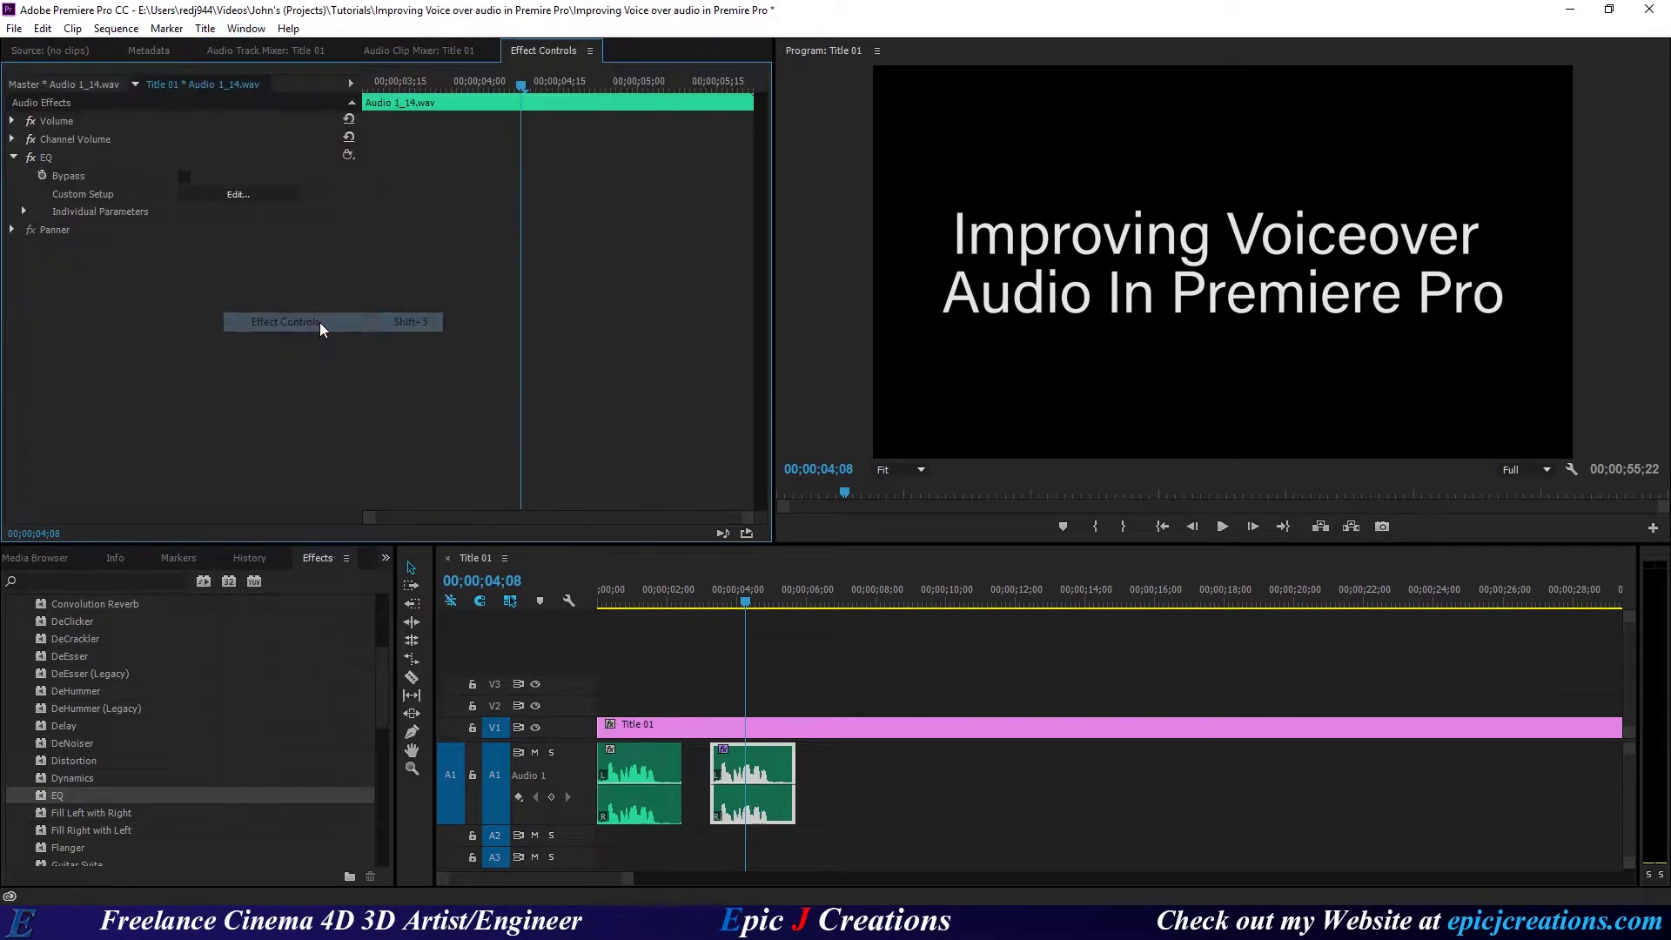
Step: Select the second voiceover clip and expand its EQ effect settings in Effect Controls
left_click(777, 773)
left_click(862, 776)
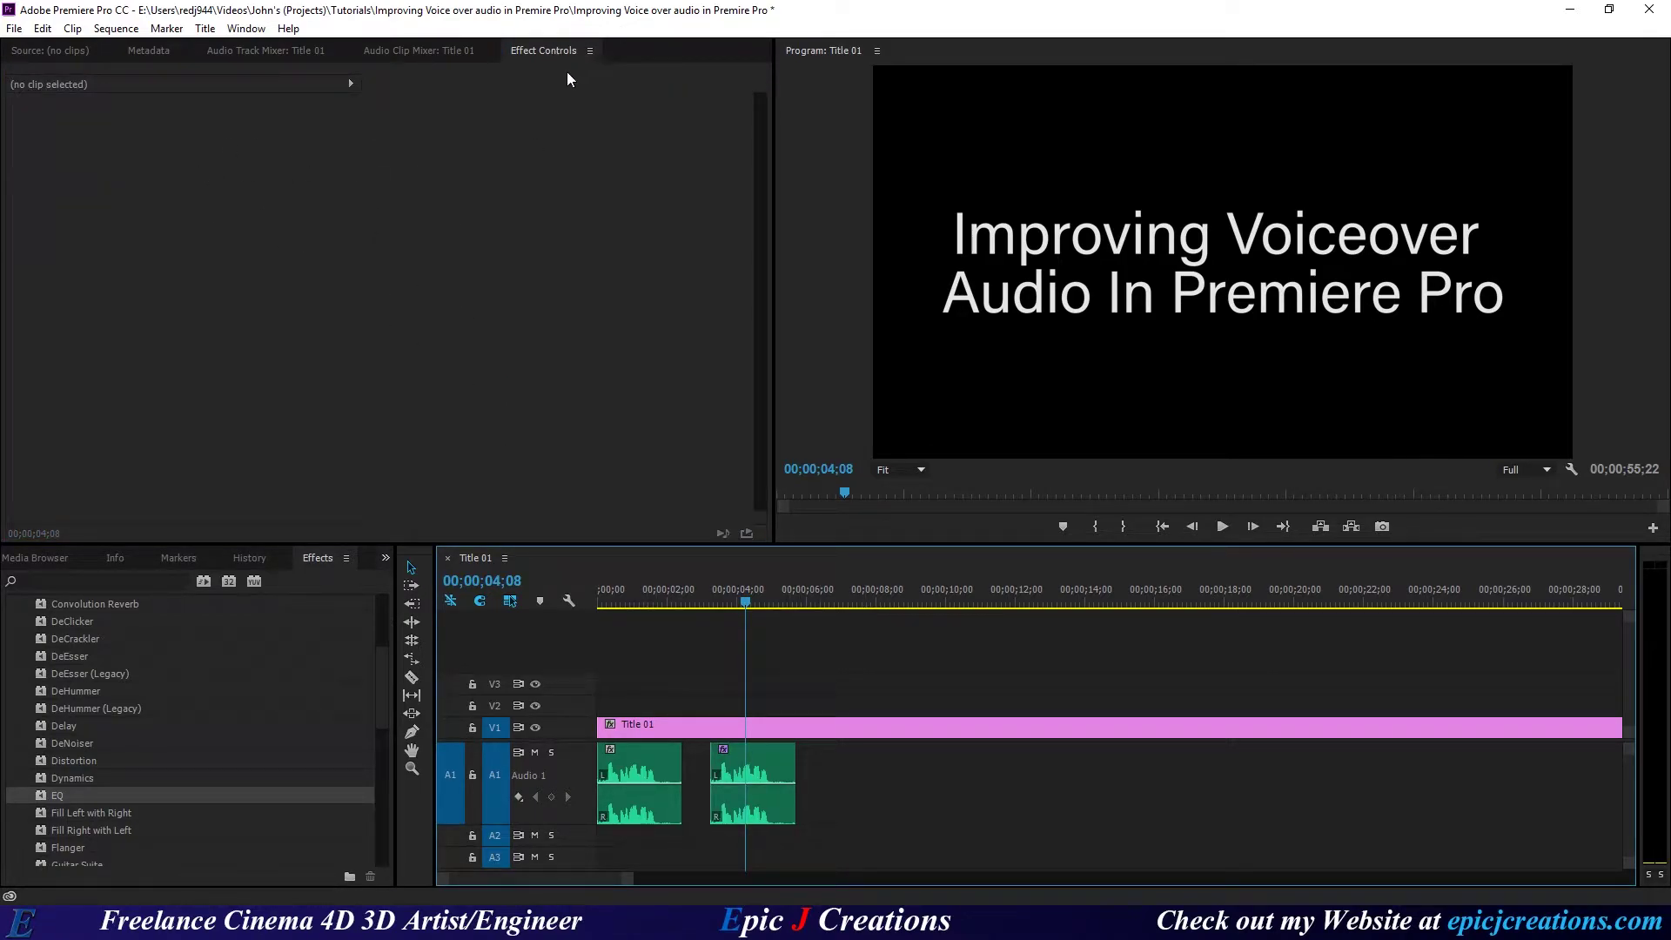
left_click(760, 776)
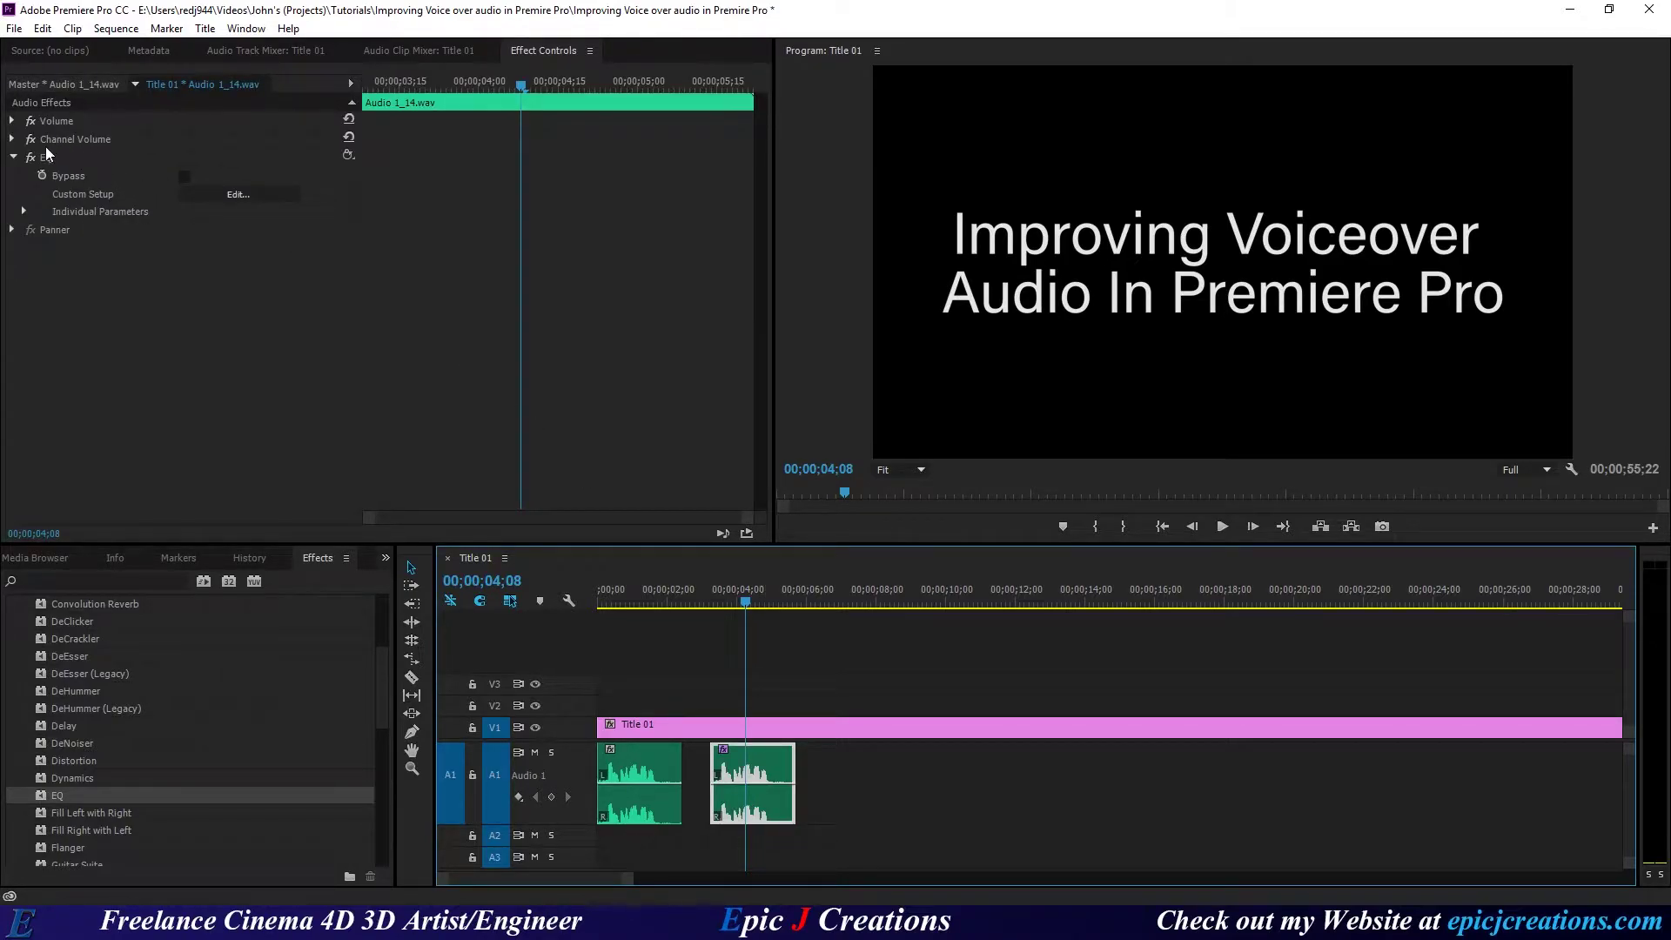
left_click(12, 157)
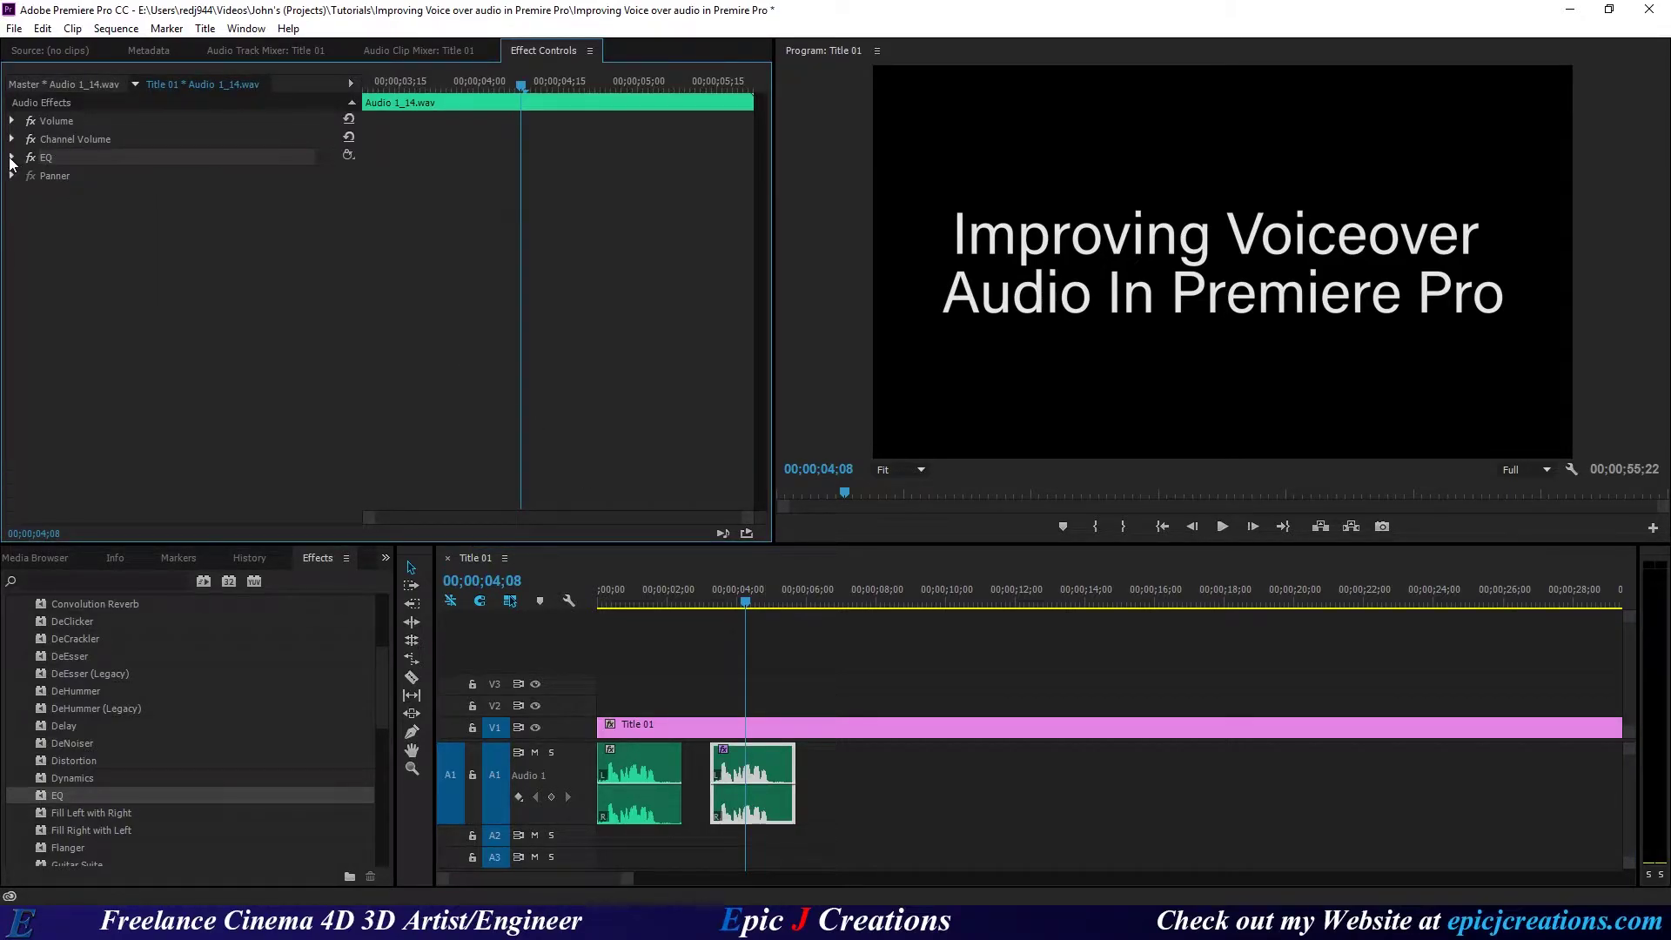
left_click(12, 157)
Step: Launch the EQ custom setup Clip Fx Editor and move it to a clearer spot
left_click(237, 196)
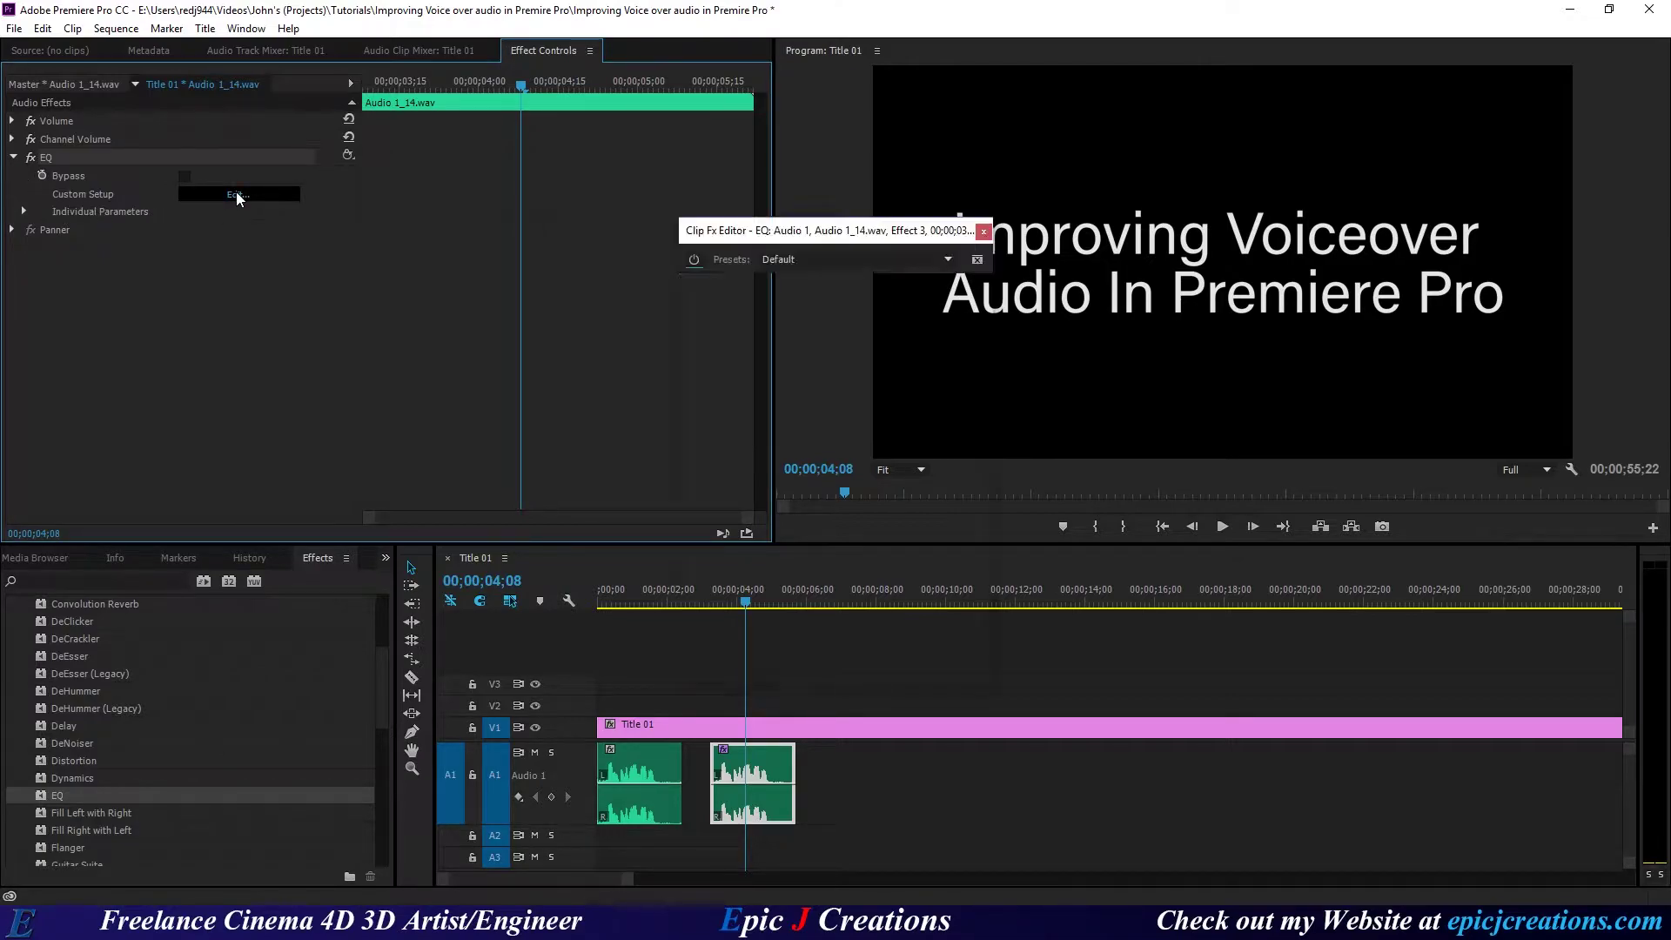
mouse_move(873, 231)
left_mouse_down()
mouse_move(621, 290)
mouse_move(526, 194)
left_mouse_up()
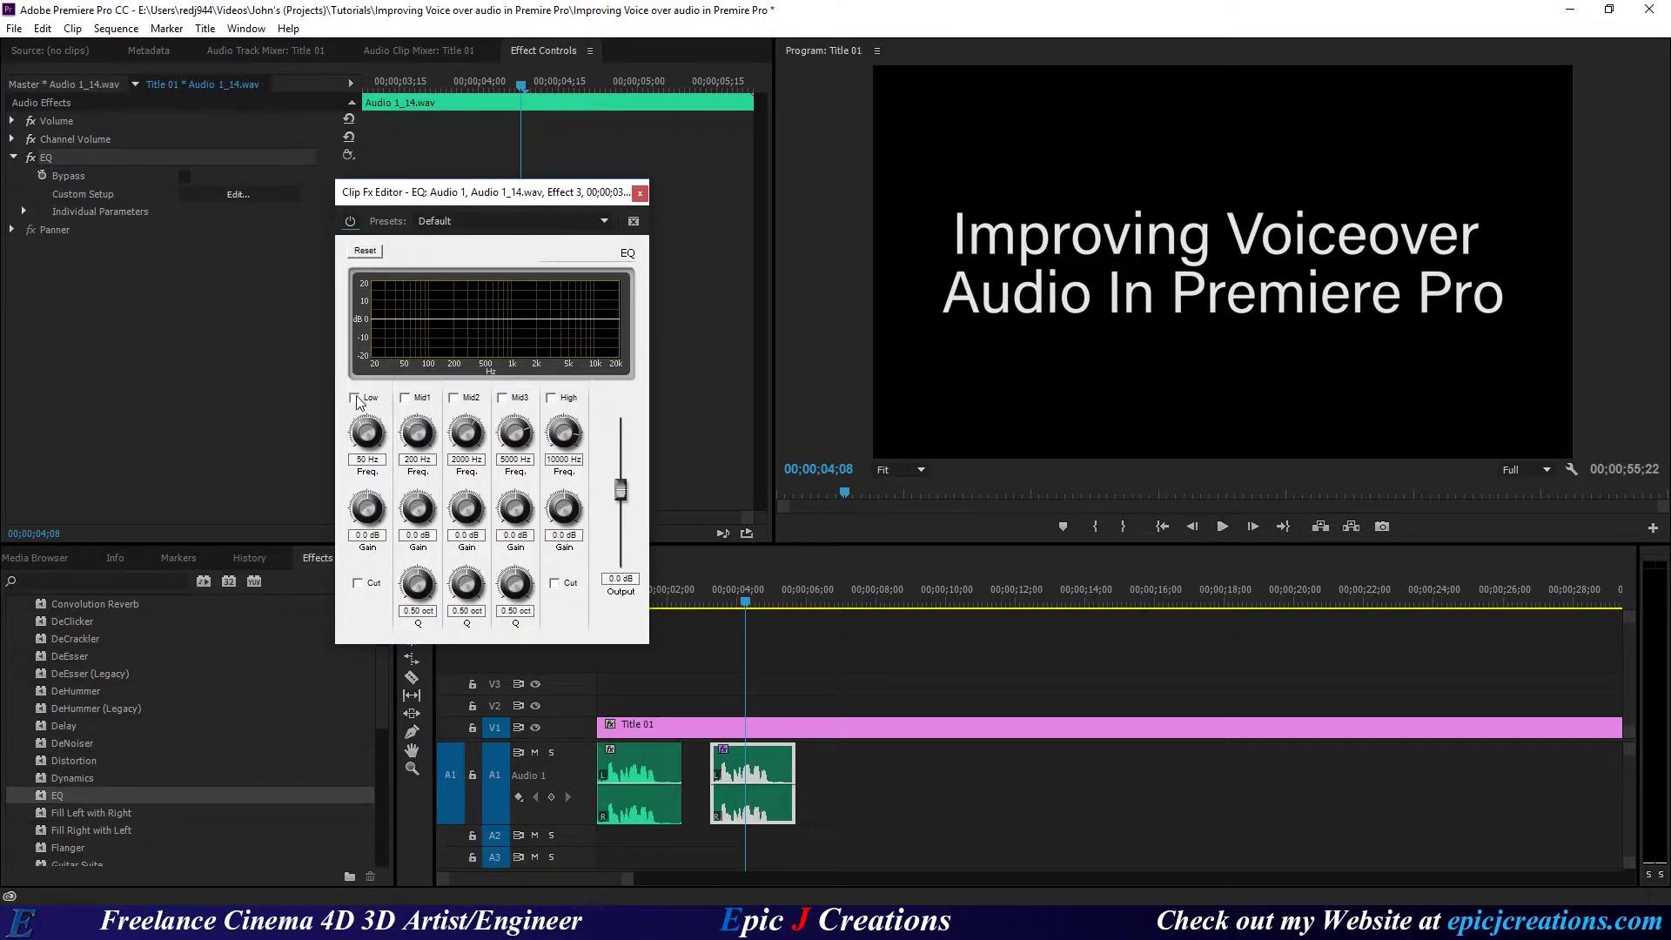
Step: Enable the Low EQ band at 120 Hz and boost its gain to 10 dB
left_click(366, 459)
type("12")
key("Return")
left_click(354, 398)
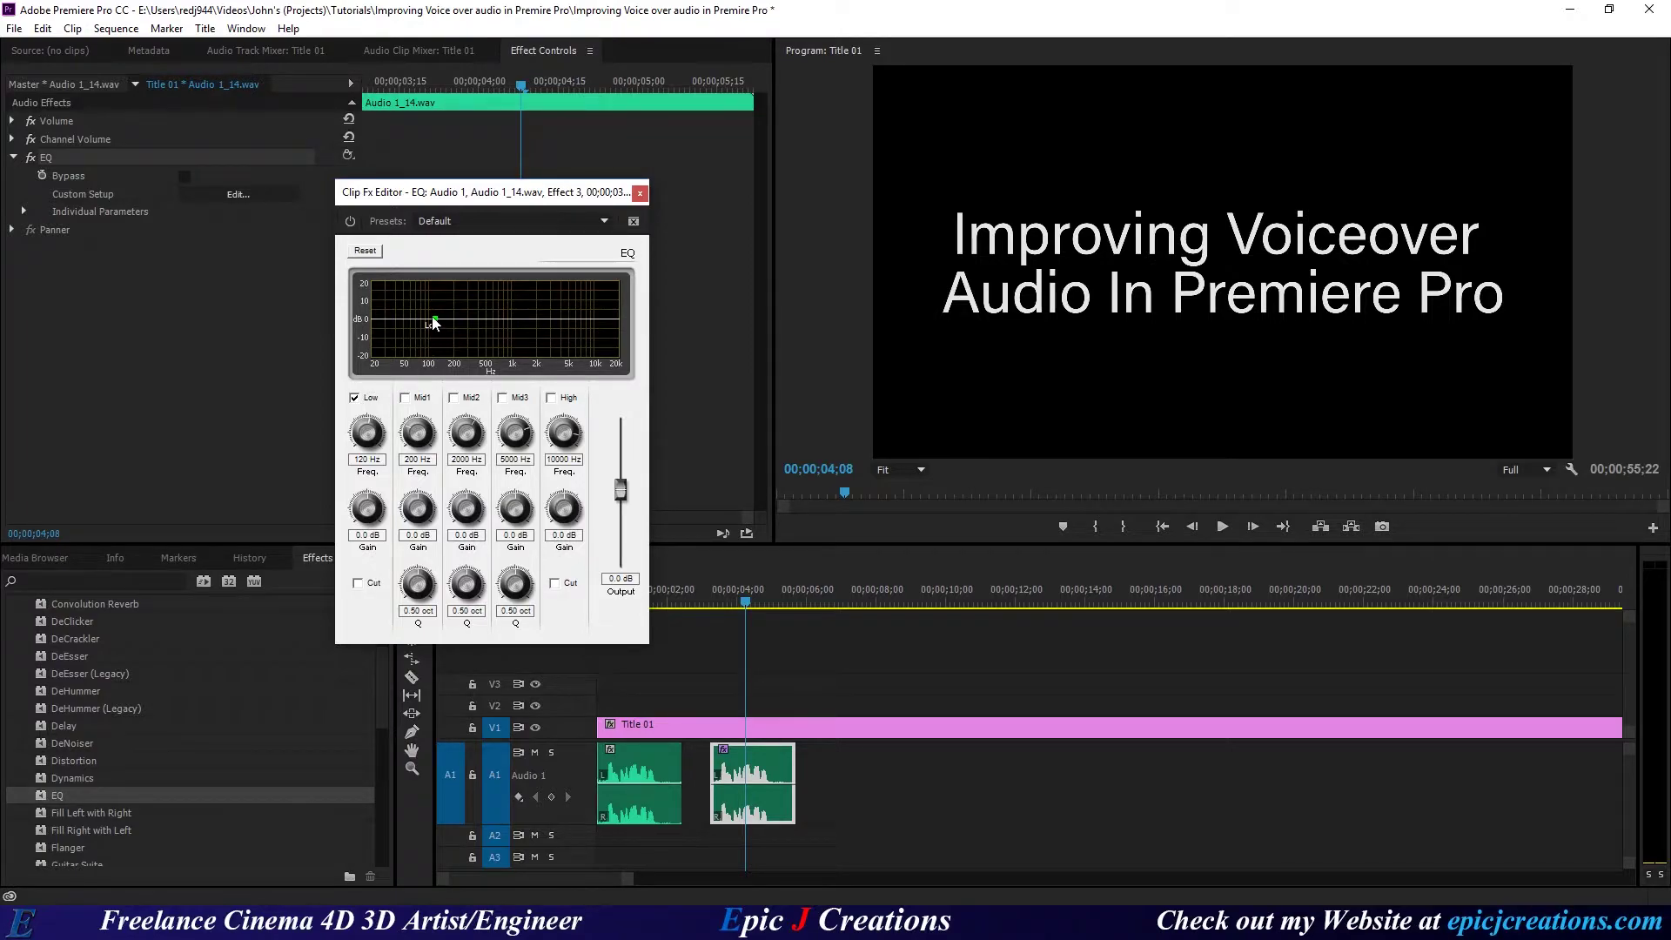
left_click(365, 536)
type("10")
key("Return")
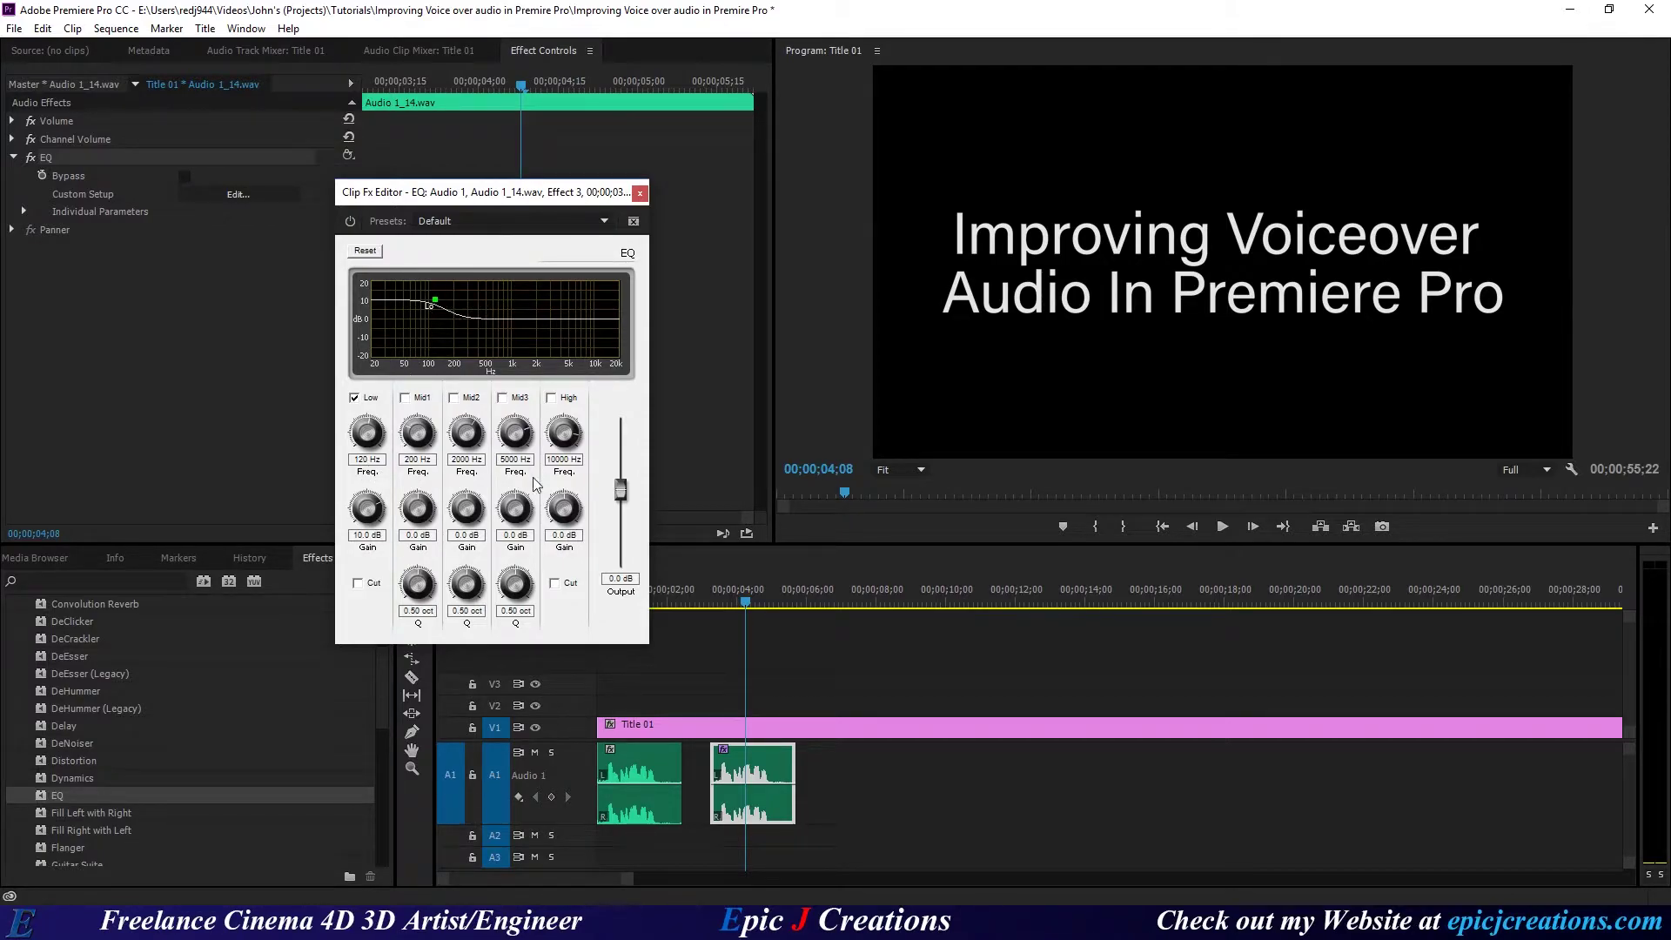
Step: Enable the High EQ band at 6000 Hz with a 3 dB gain boost
left_click(551, 399)
left_click(564, 460)
type("6000")
key("Return")
left_click(558, 535)
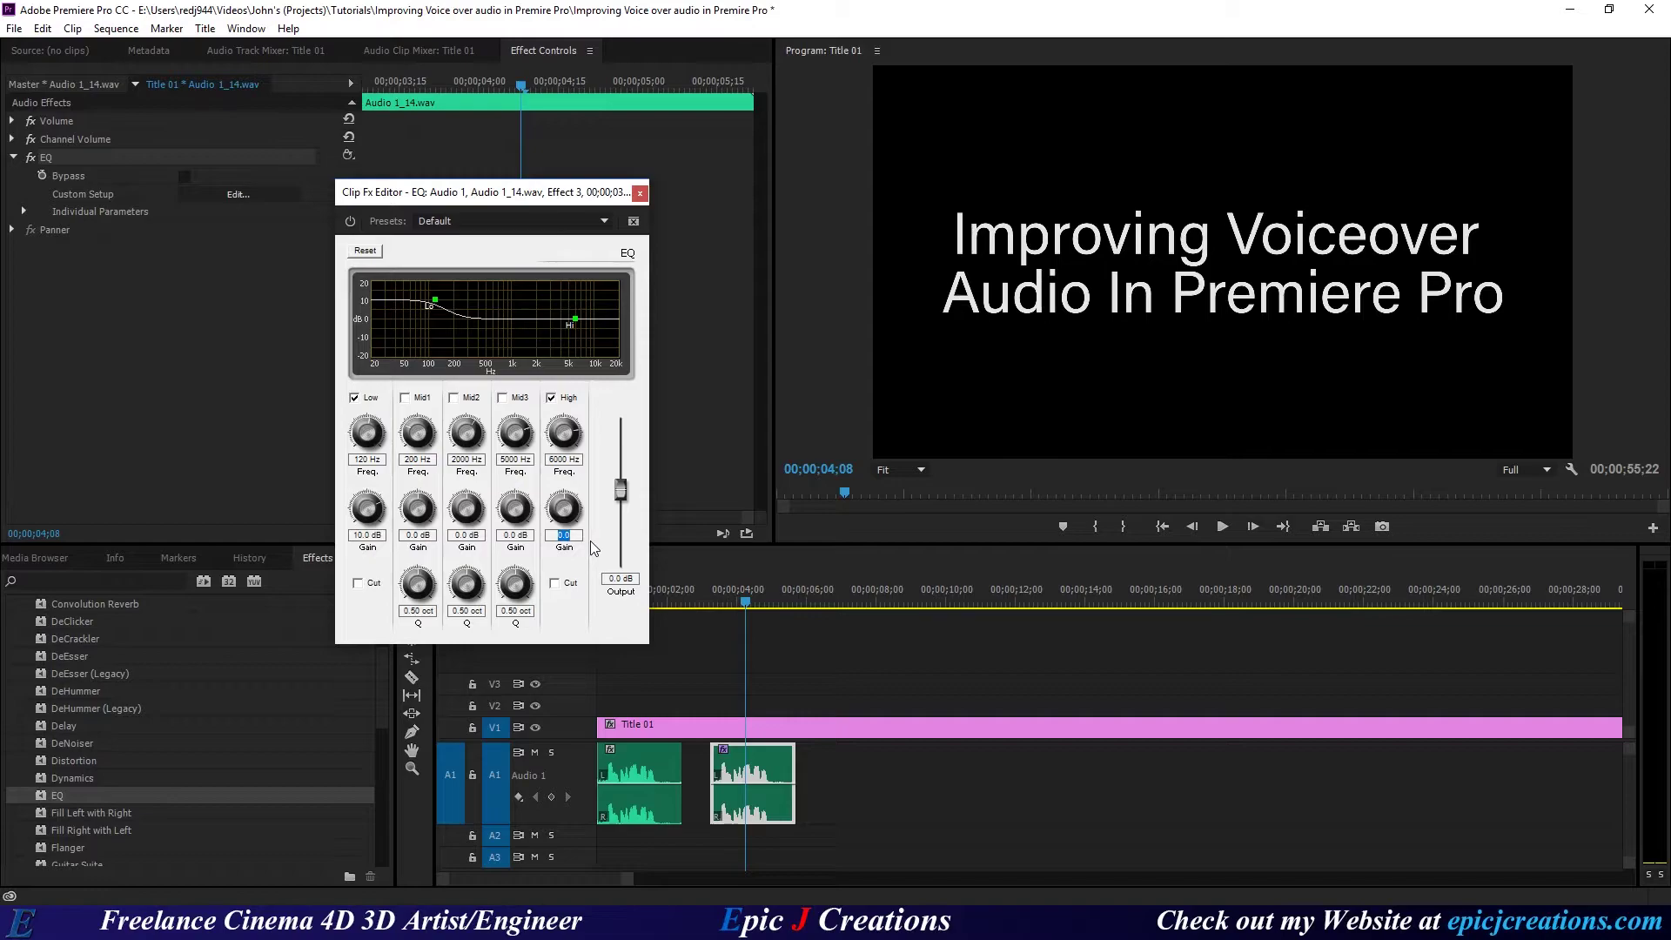
type("3")
key("Return")
Step: Preview the EQ'd clip, close the Clip Fx Editor and ripple-delete the gap between the voiceover clips
left_click_drag(509, 192, 405, 118)
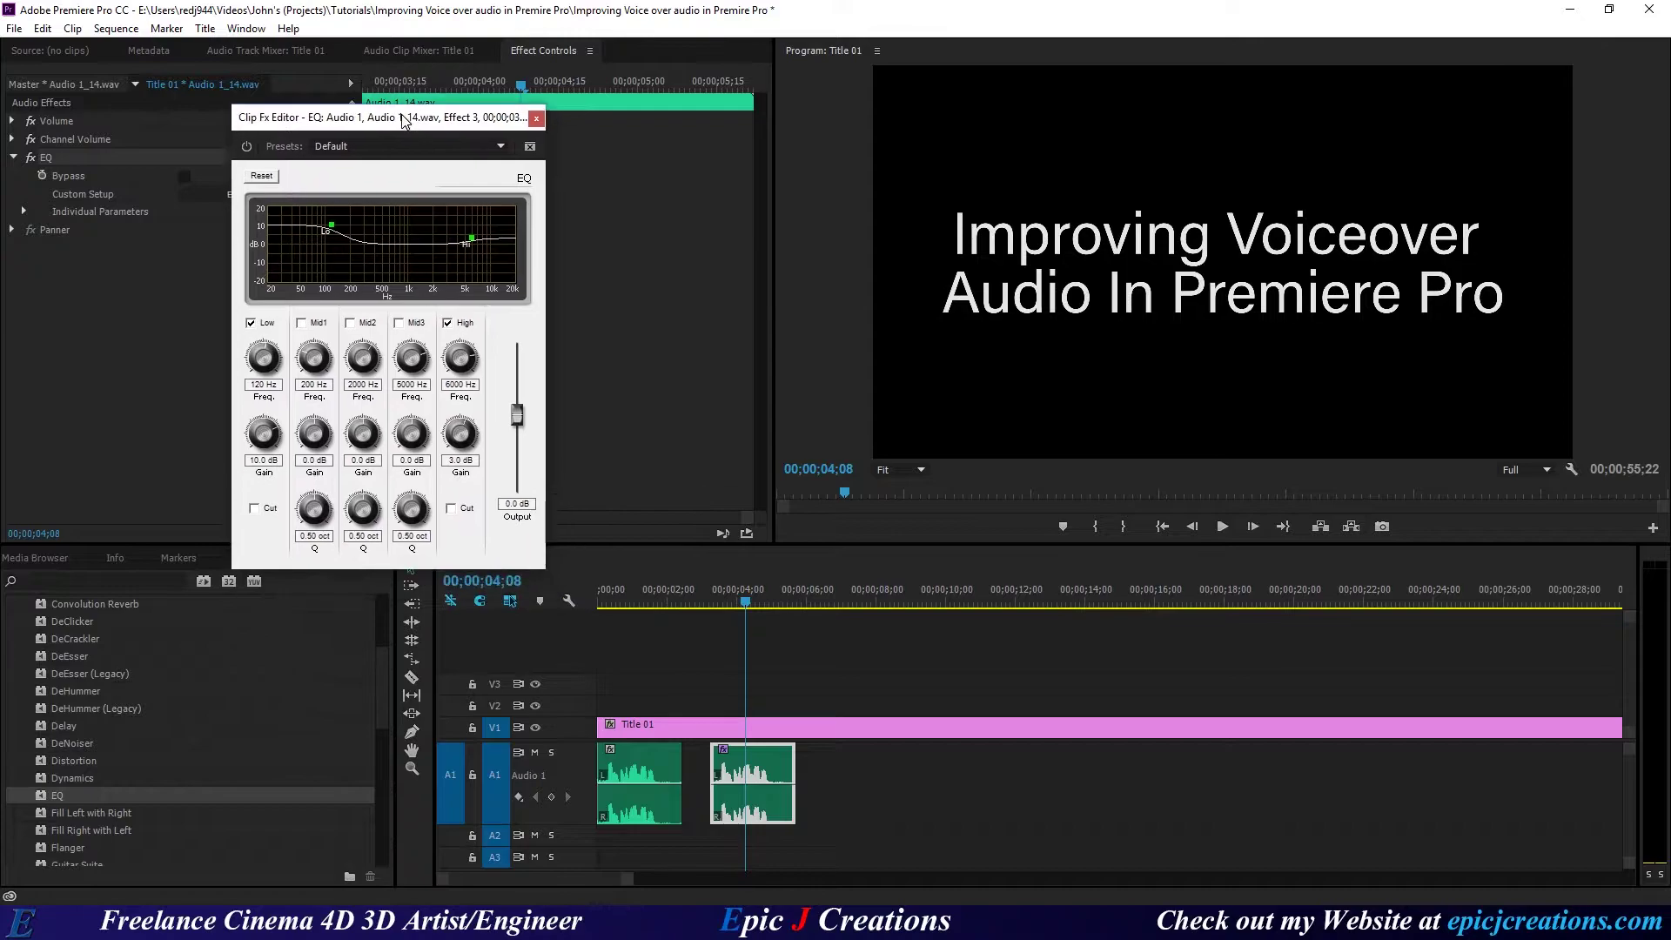
left_click(718, 600)
key("space")
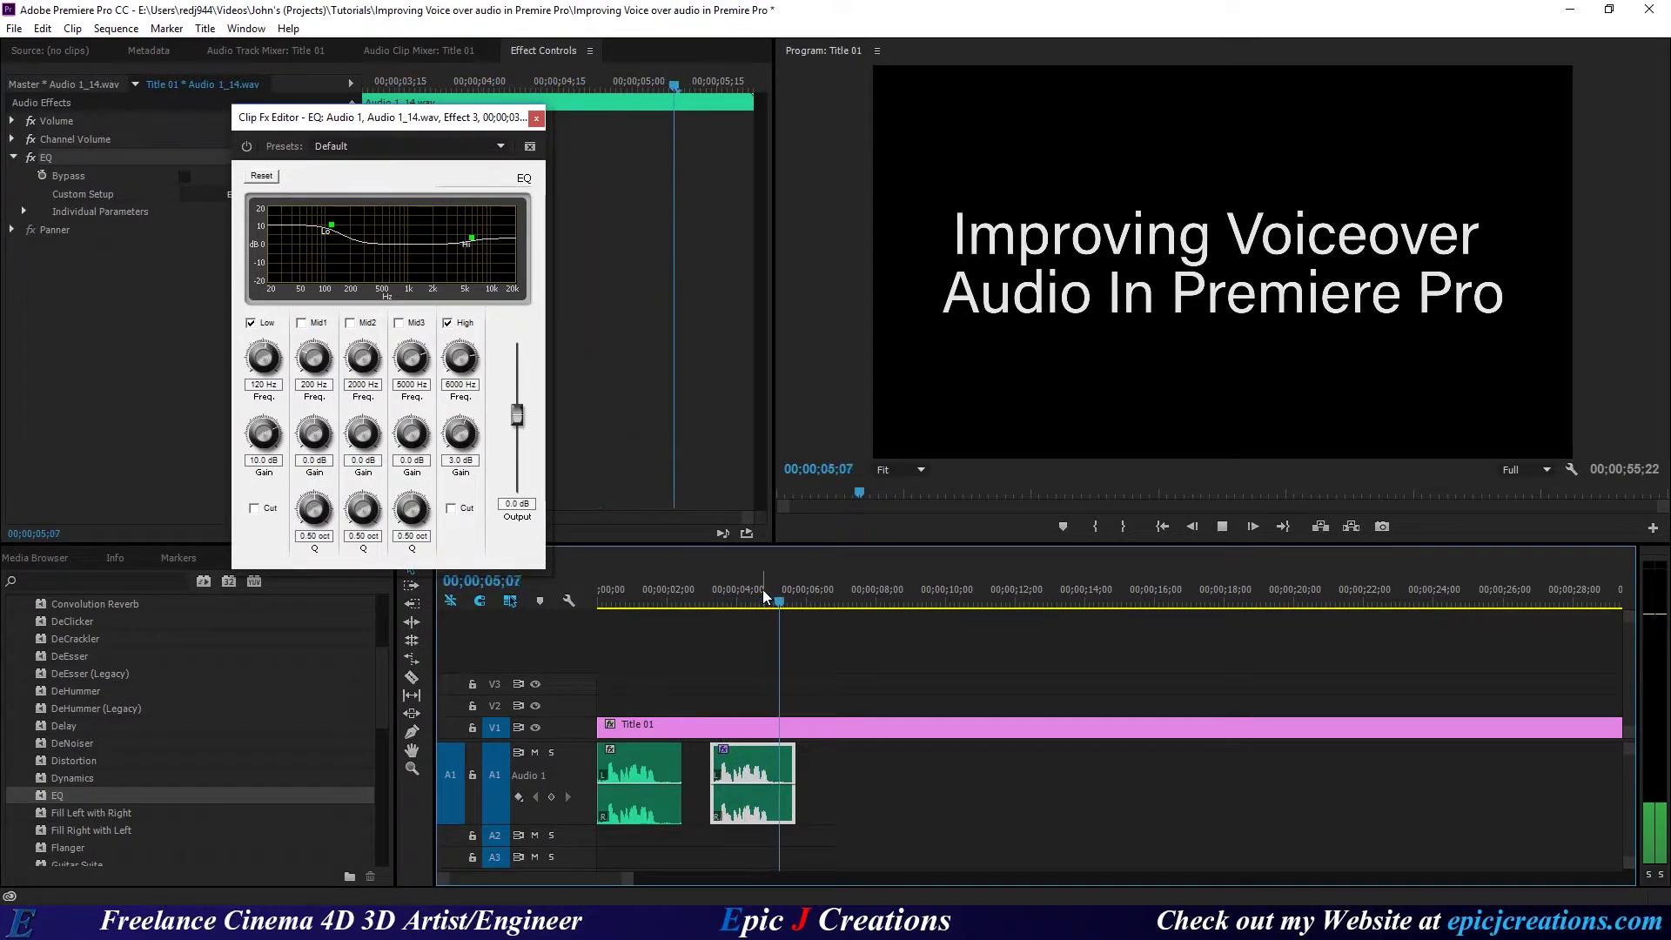
key("space")
left_click(695, 764)
key("Delete")
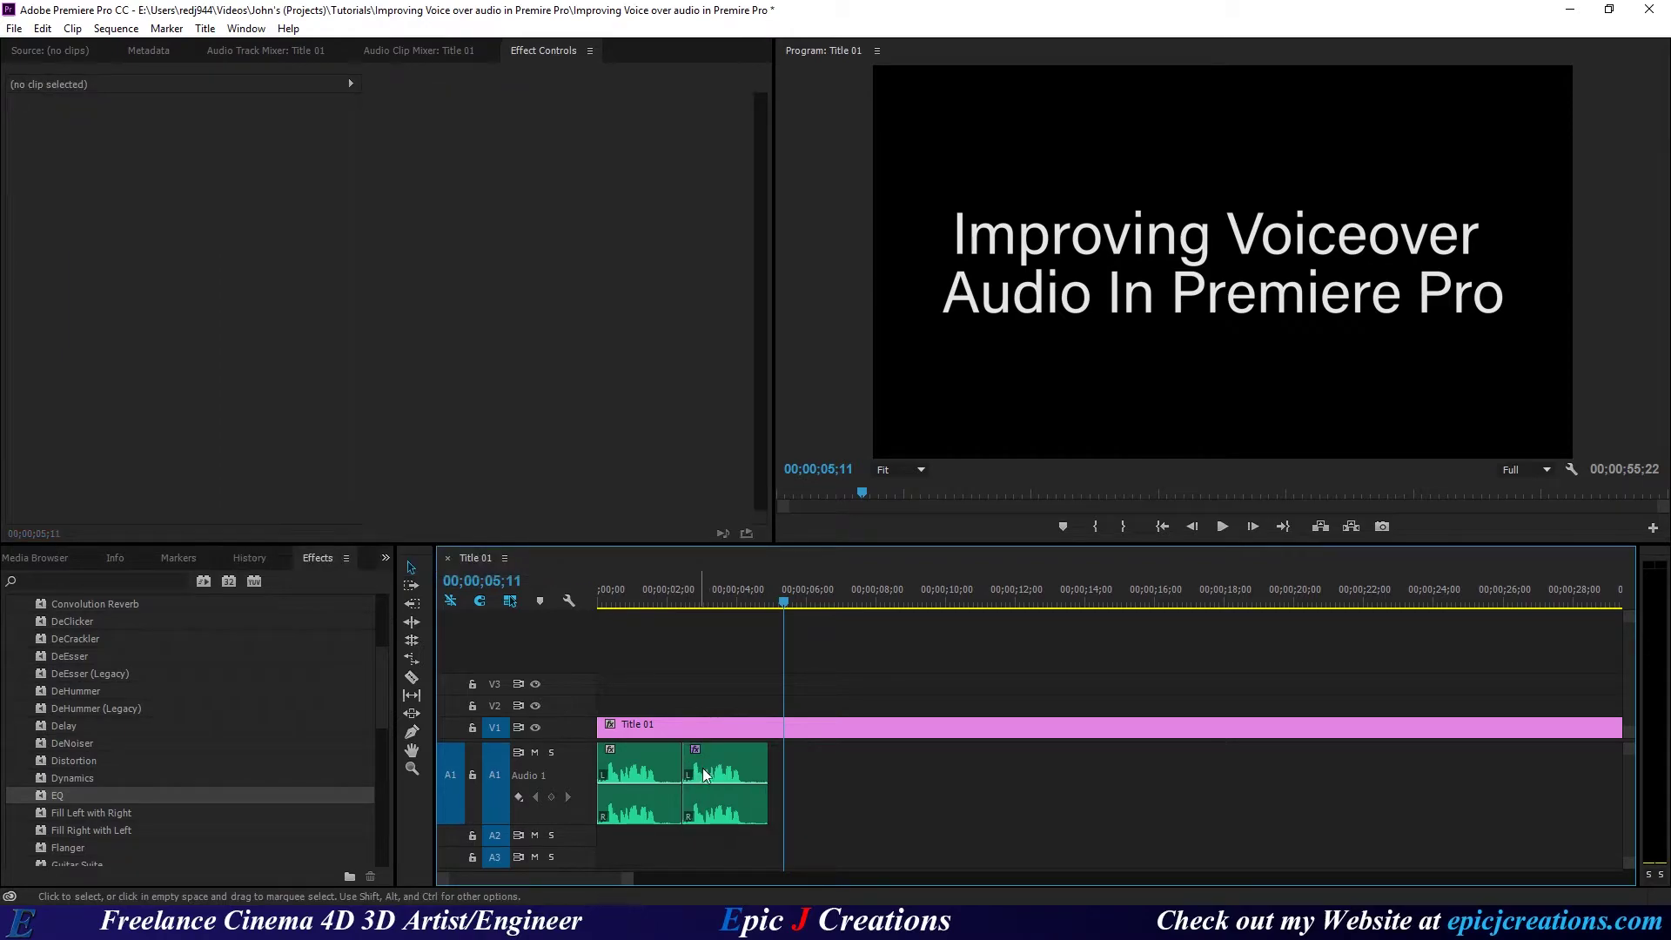
Step: Play the sequence from the start, zoom in and select the first voiceover clip
left_click(723, 594)
left_click_drag(654, 603, 573, 629)
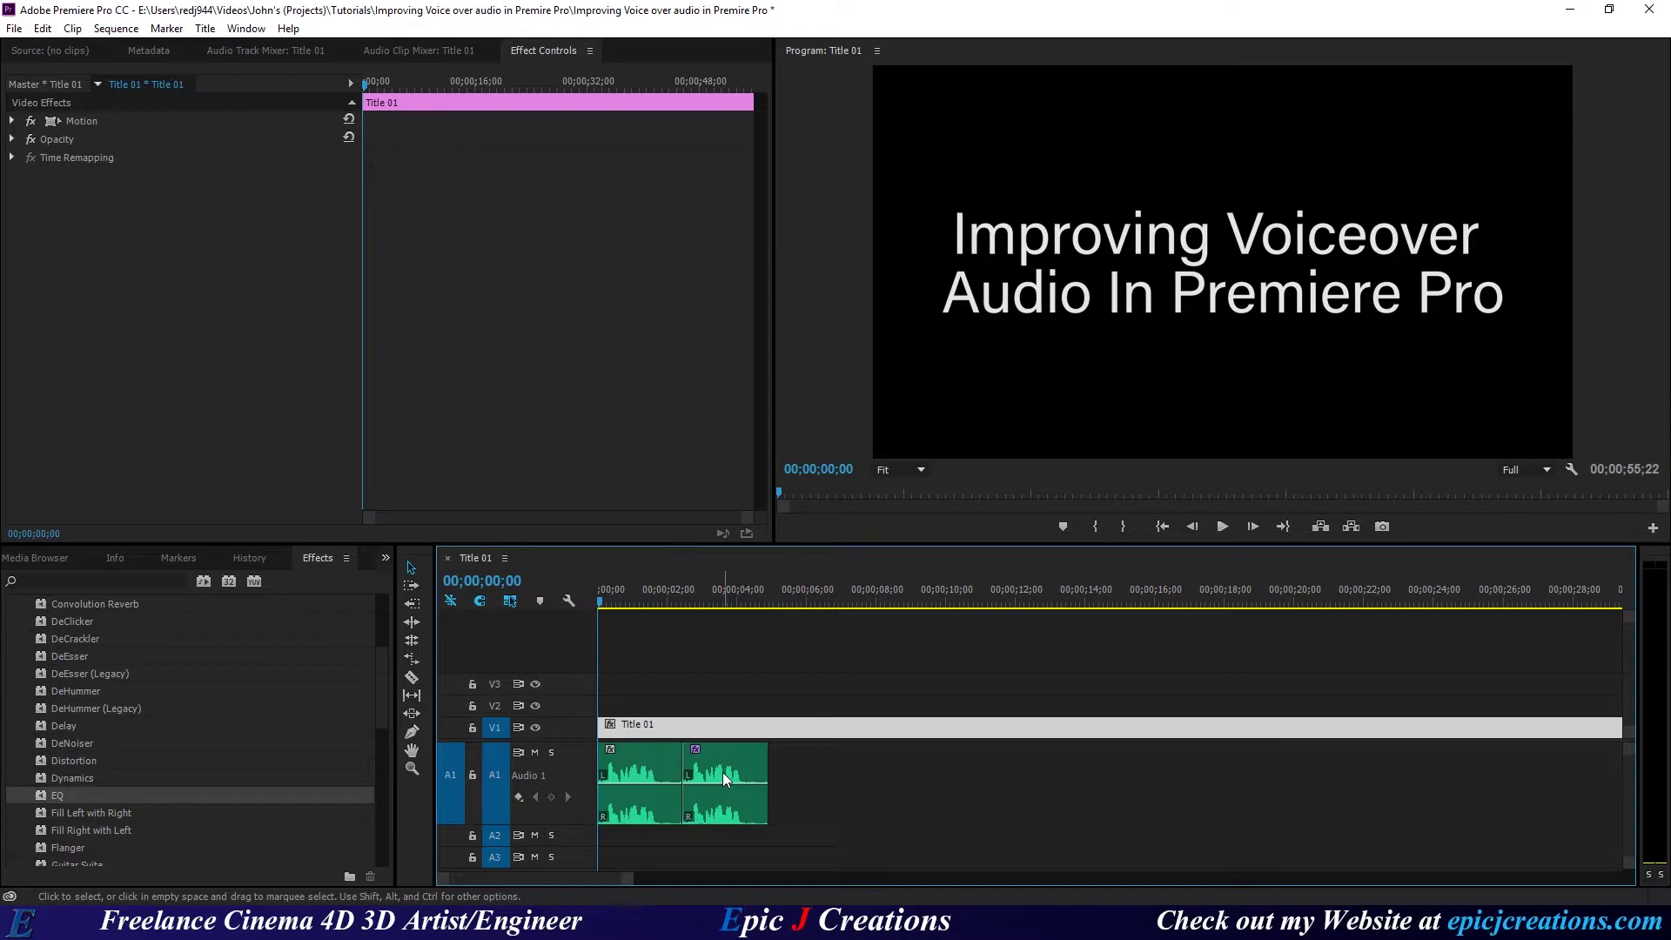
key("space")
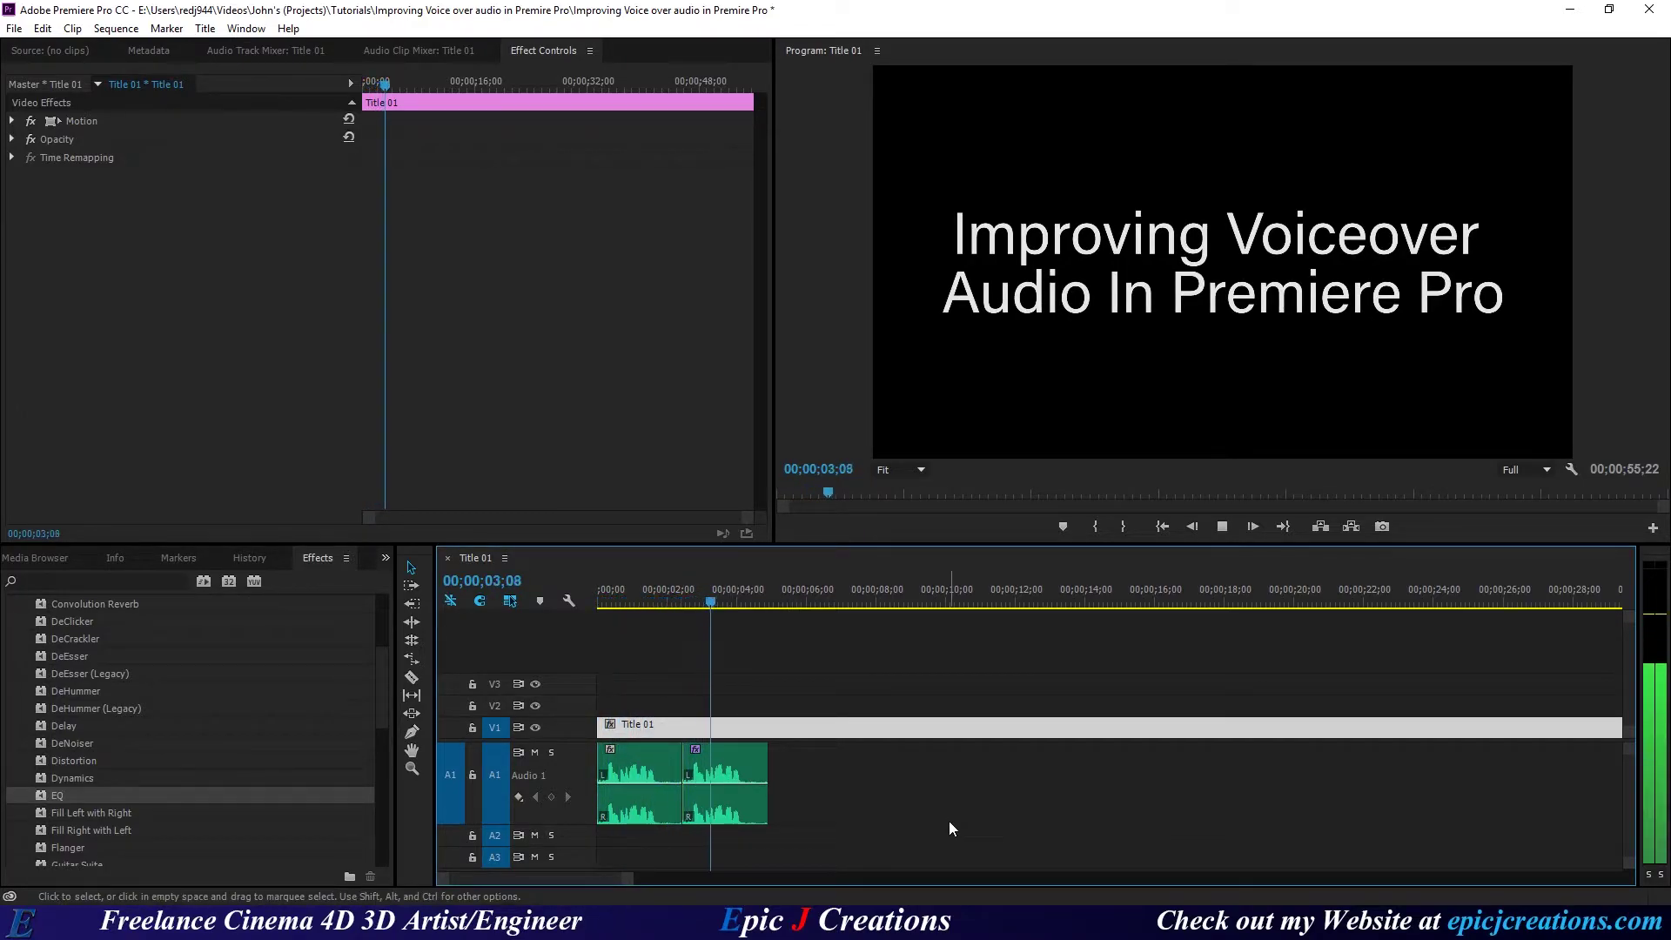
key("space")
key("equal")
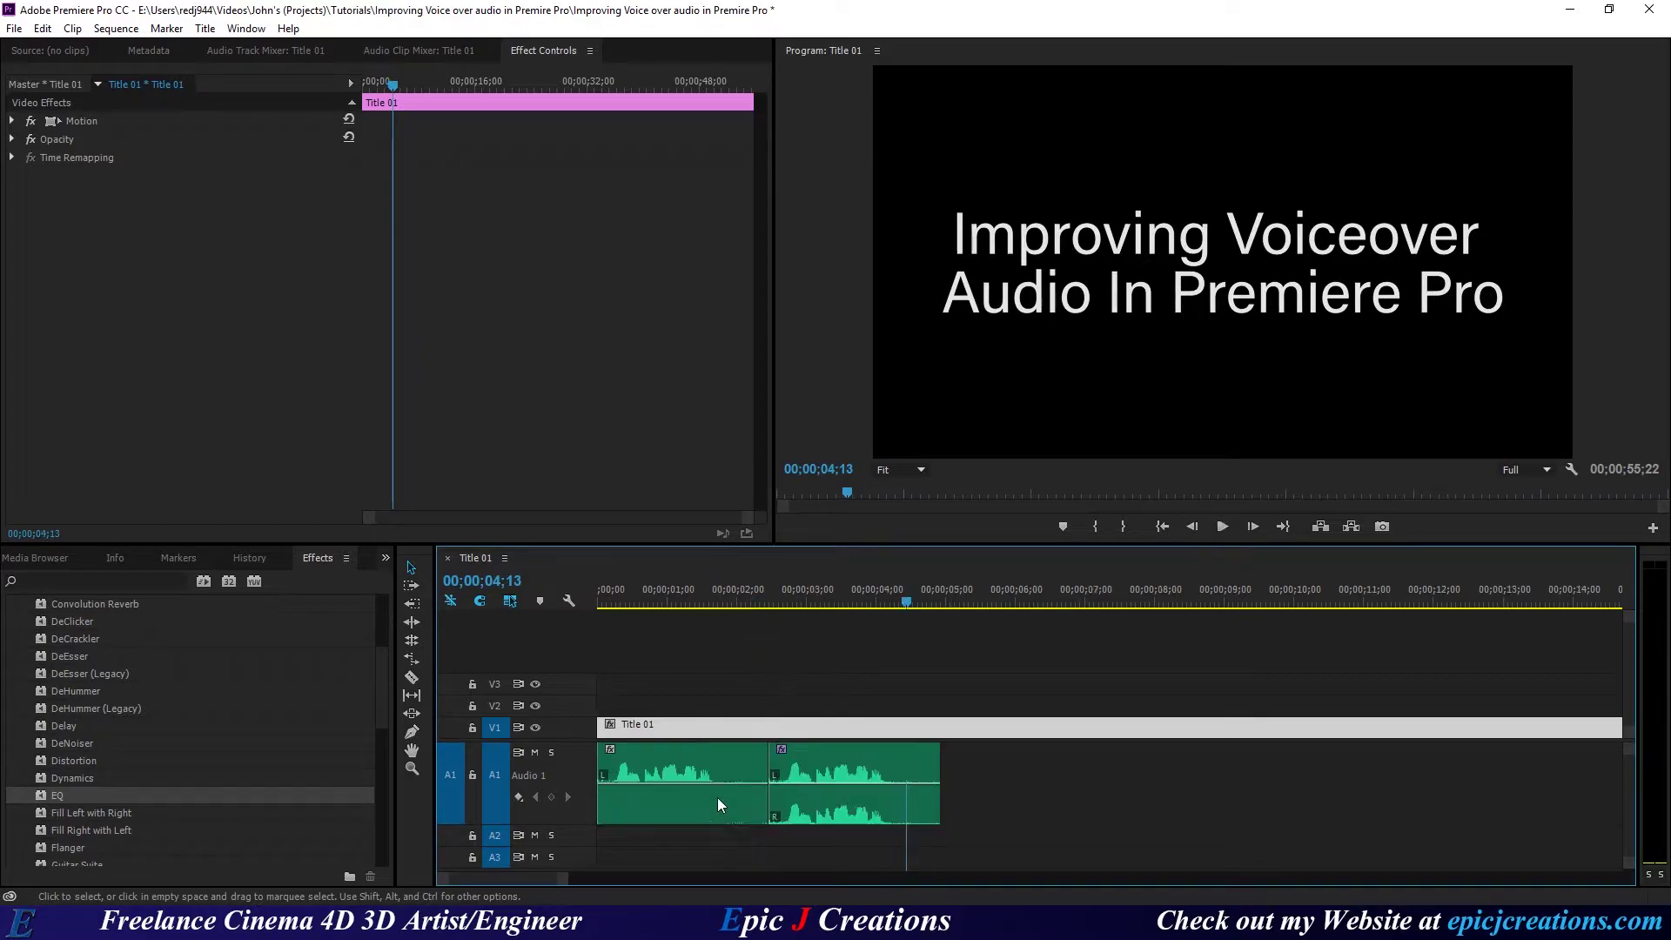
key("equal")
left_click(777, 767)
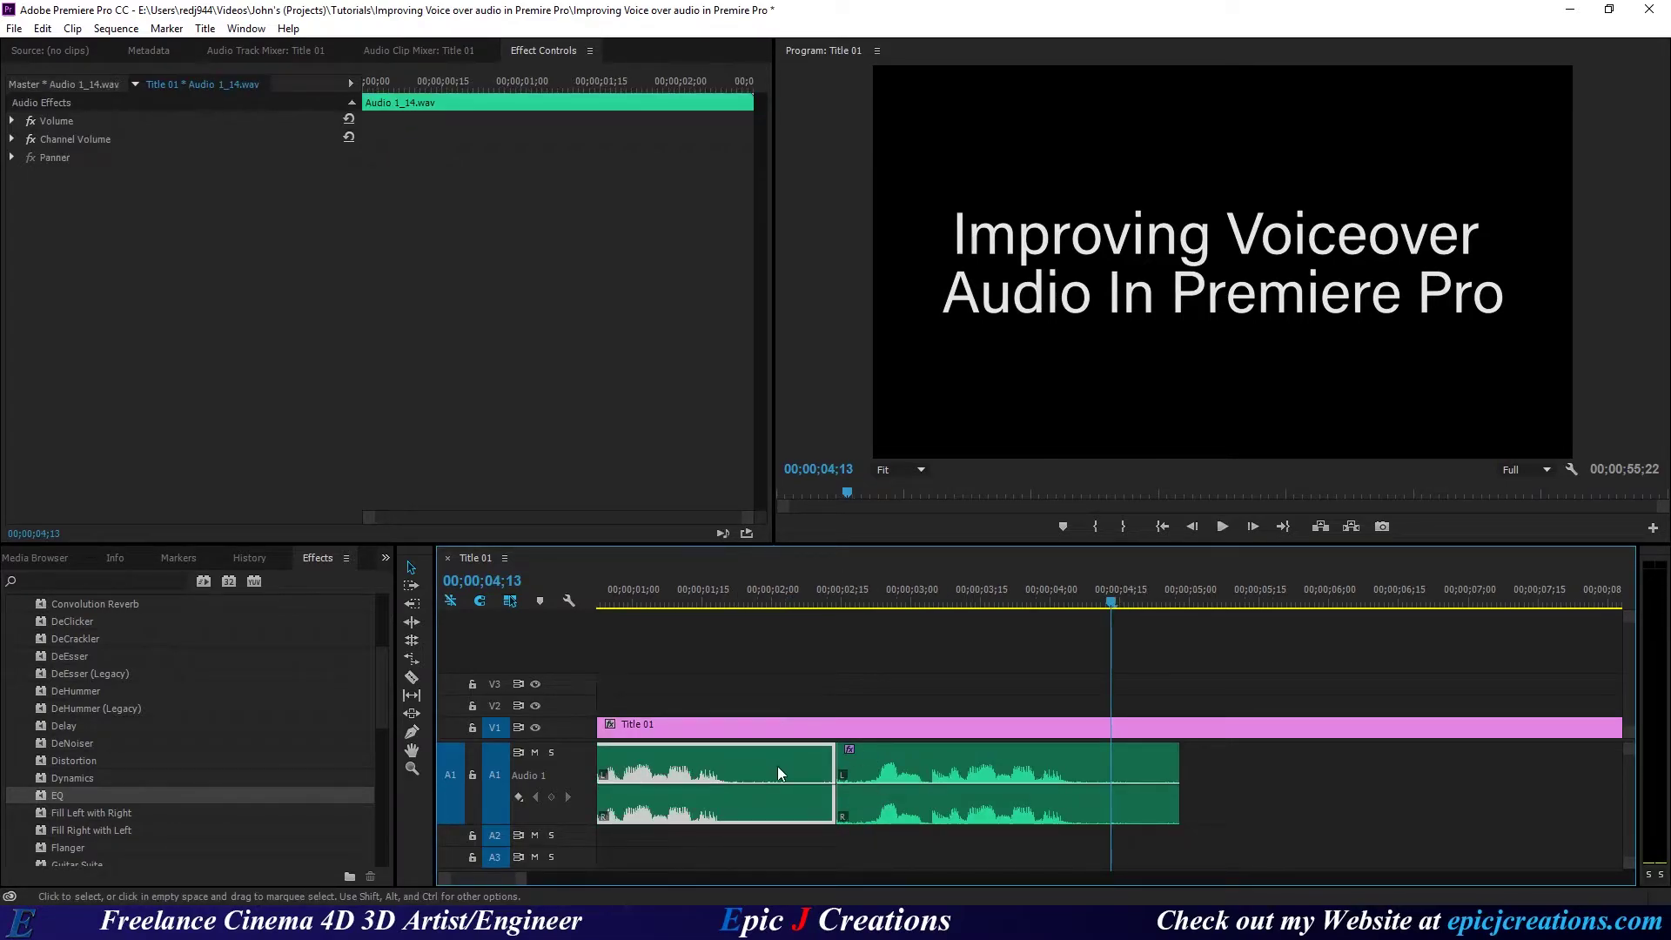
Step: Shorten the second voiceover clip's end and delete the gap so both clips butt together
left_click(1004, 773, "shift")
mouse_move(833, 774)
left_mouse_down()
mouse_move(739, 773)
mouse_move(755, 774)
left_mouse_up()
key("ctrl+z")
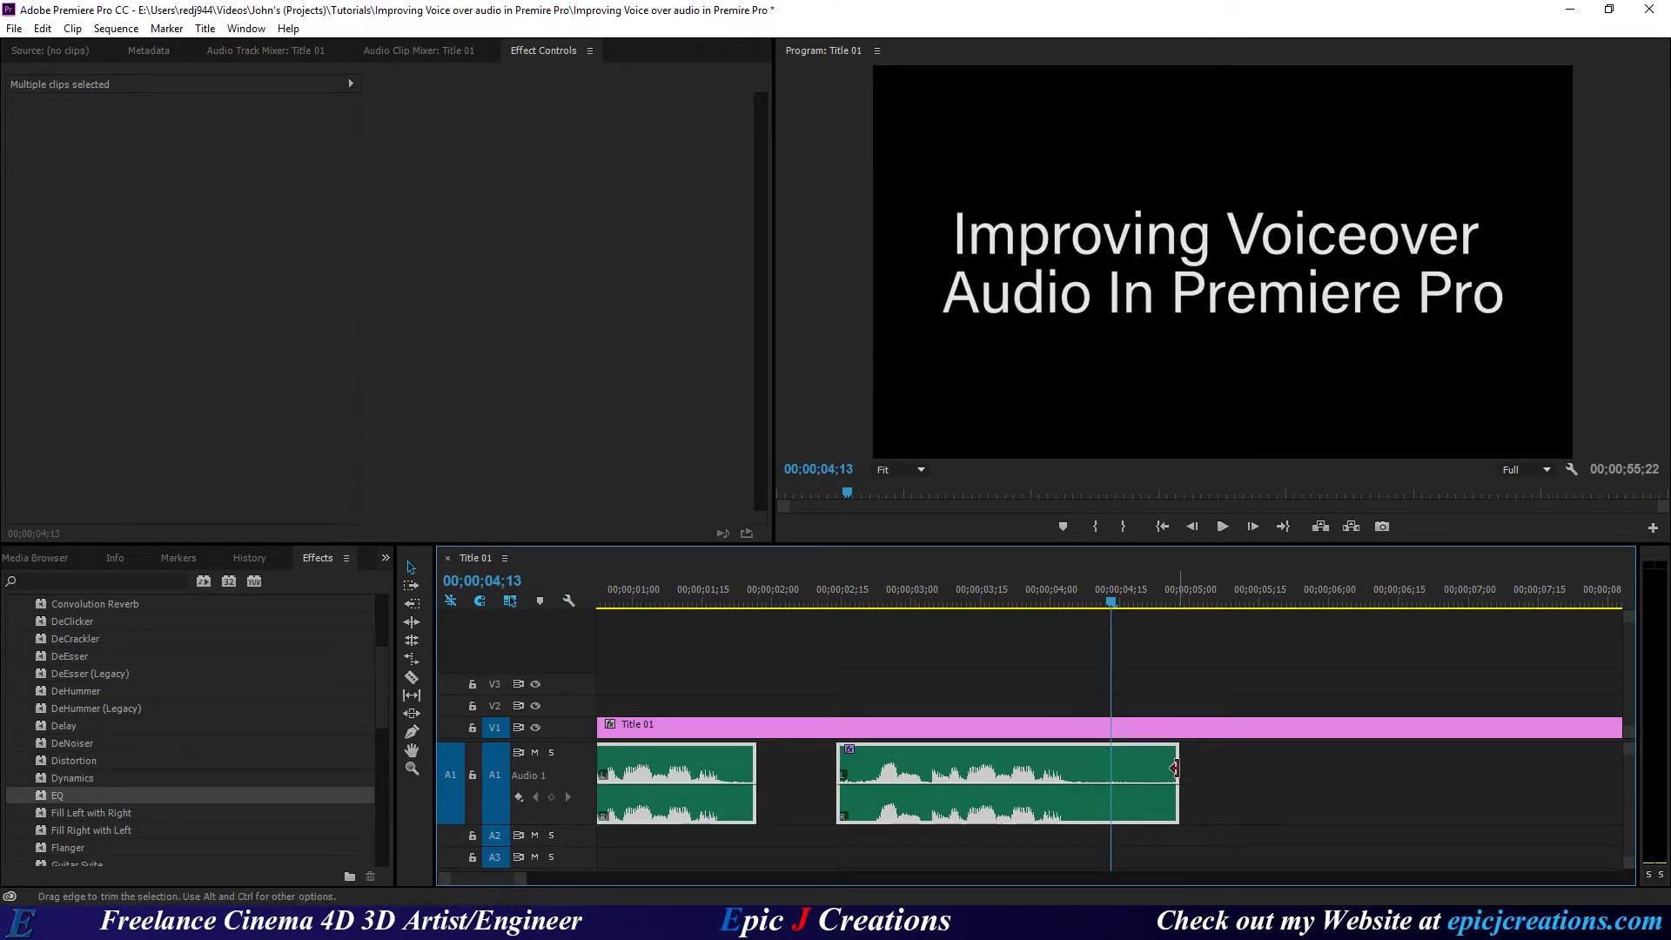
left_click_drag(1175, 770, 1095, 770)
left_click(801, 760)
key("Delete")
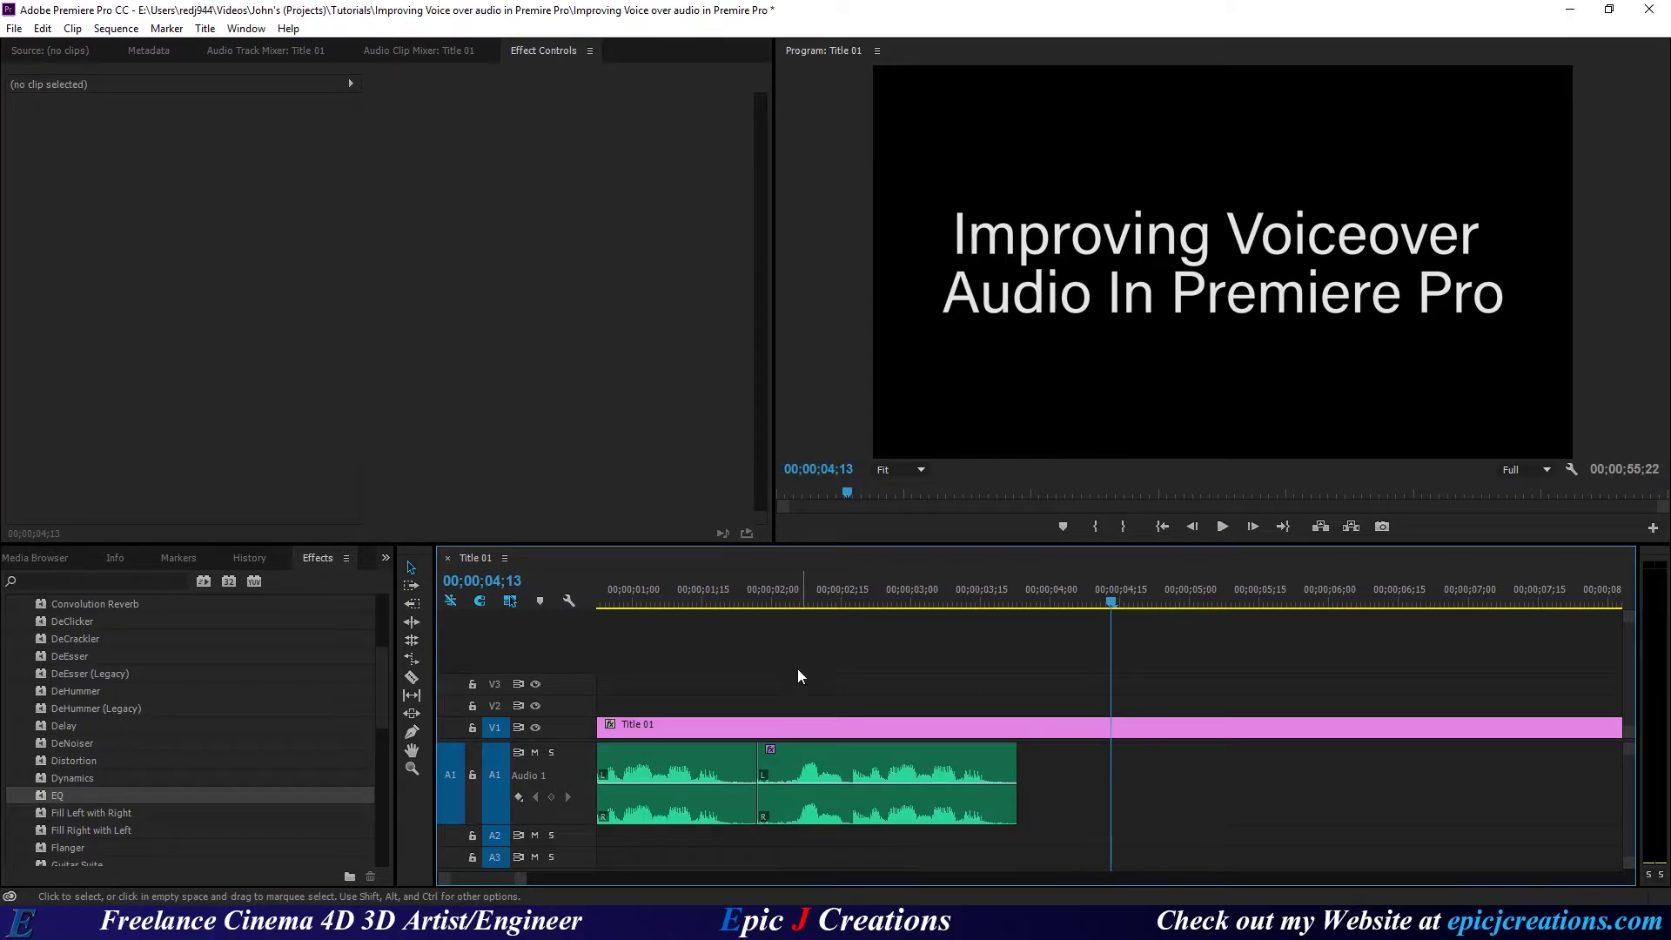
Step: Play the sequence from the start to check the join, then select the second clip
left_click(810, 726)
key("Home")
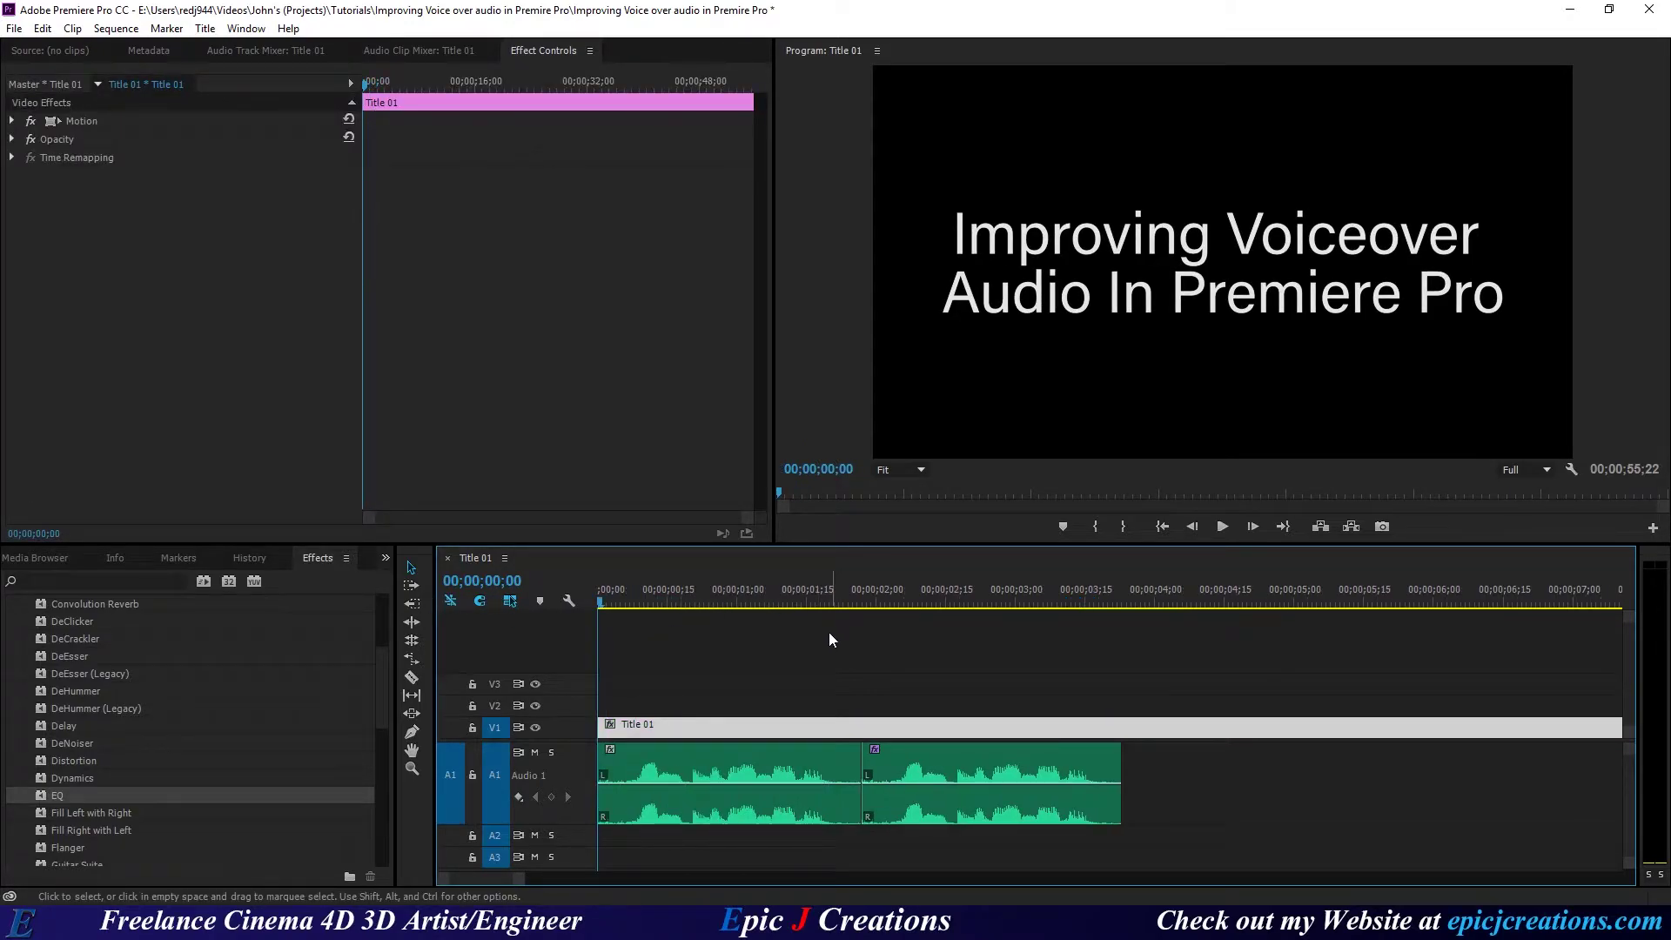
key("space")
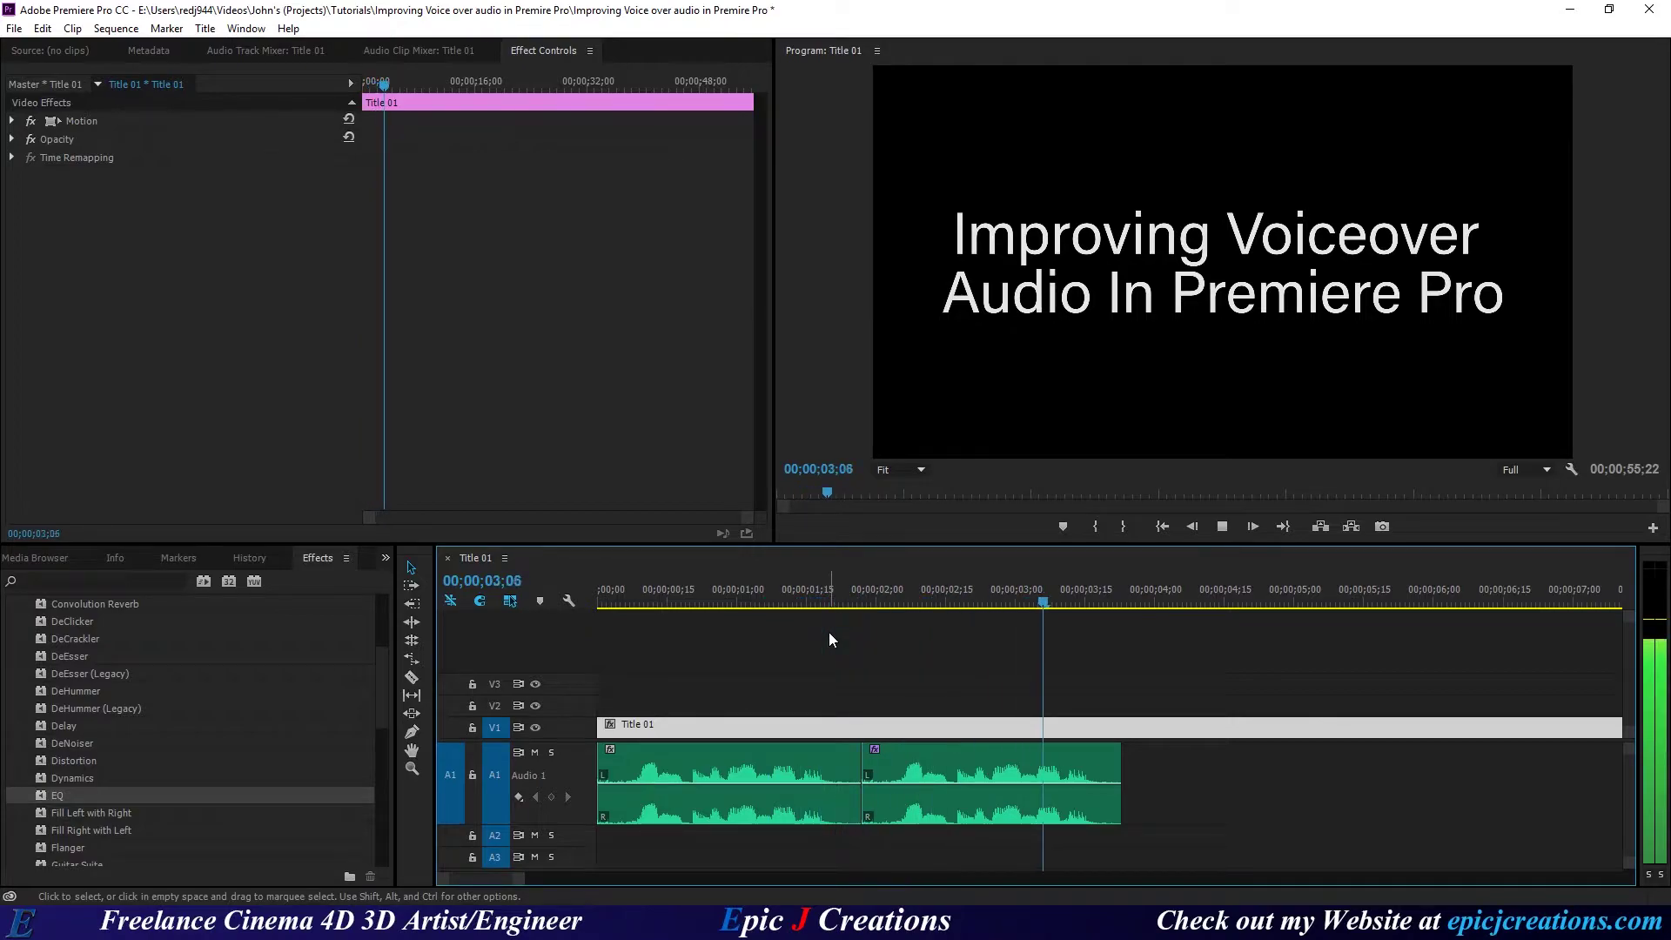
key("space")
left_click(856, 600)
Step: Raise the second clip's EQ low band boost to 20 dB and audition it
left_click(972, 763)
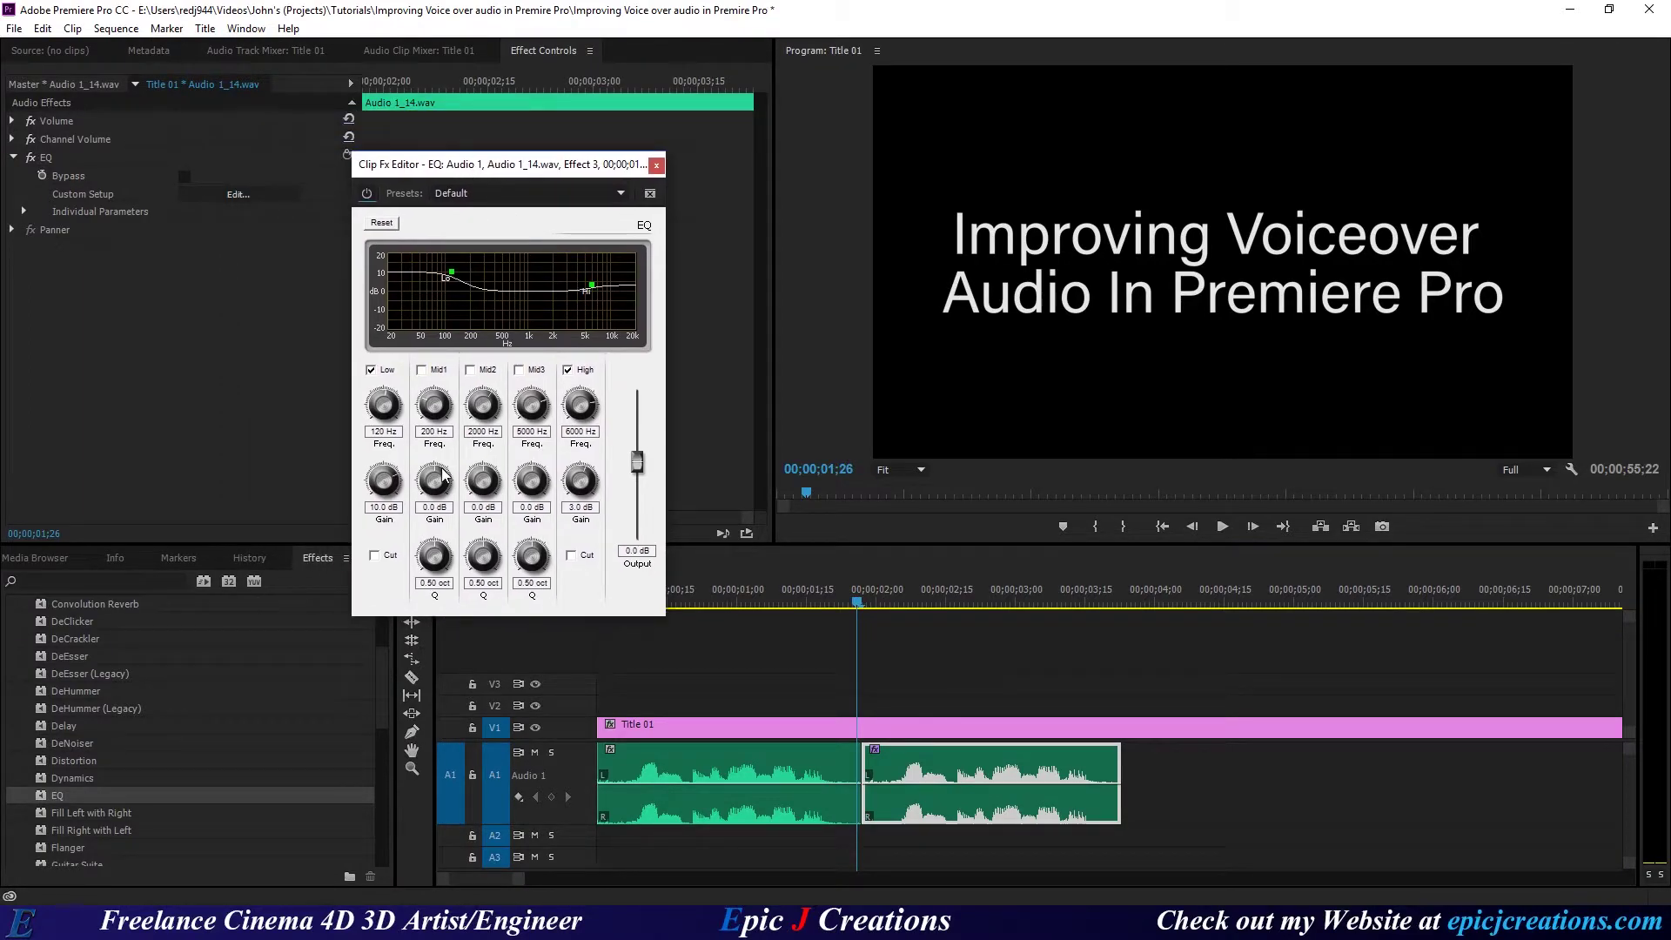
left_click_drag(384, 484, 385, 458)
left_click(873, 605)
key("space")
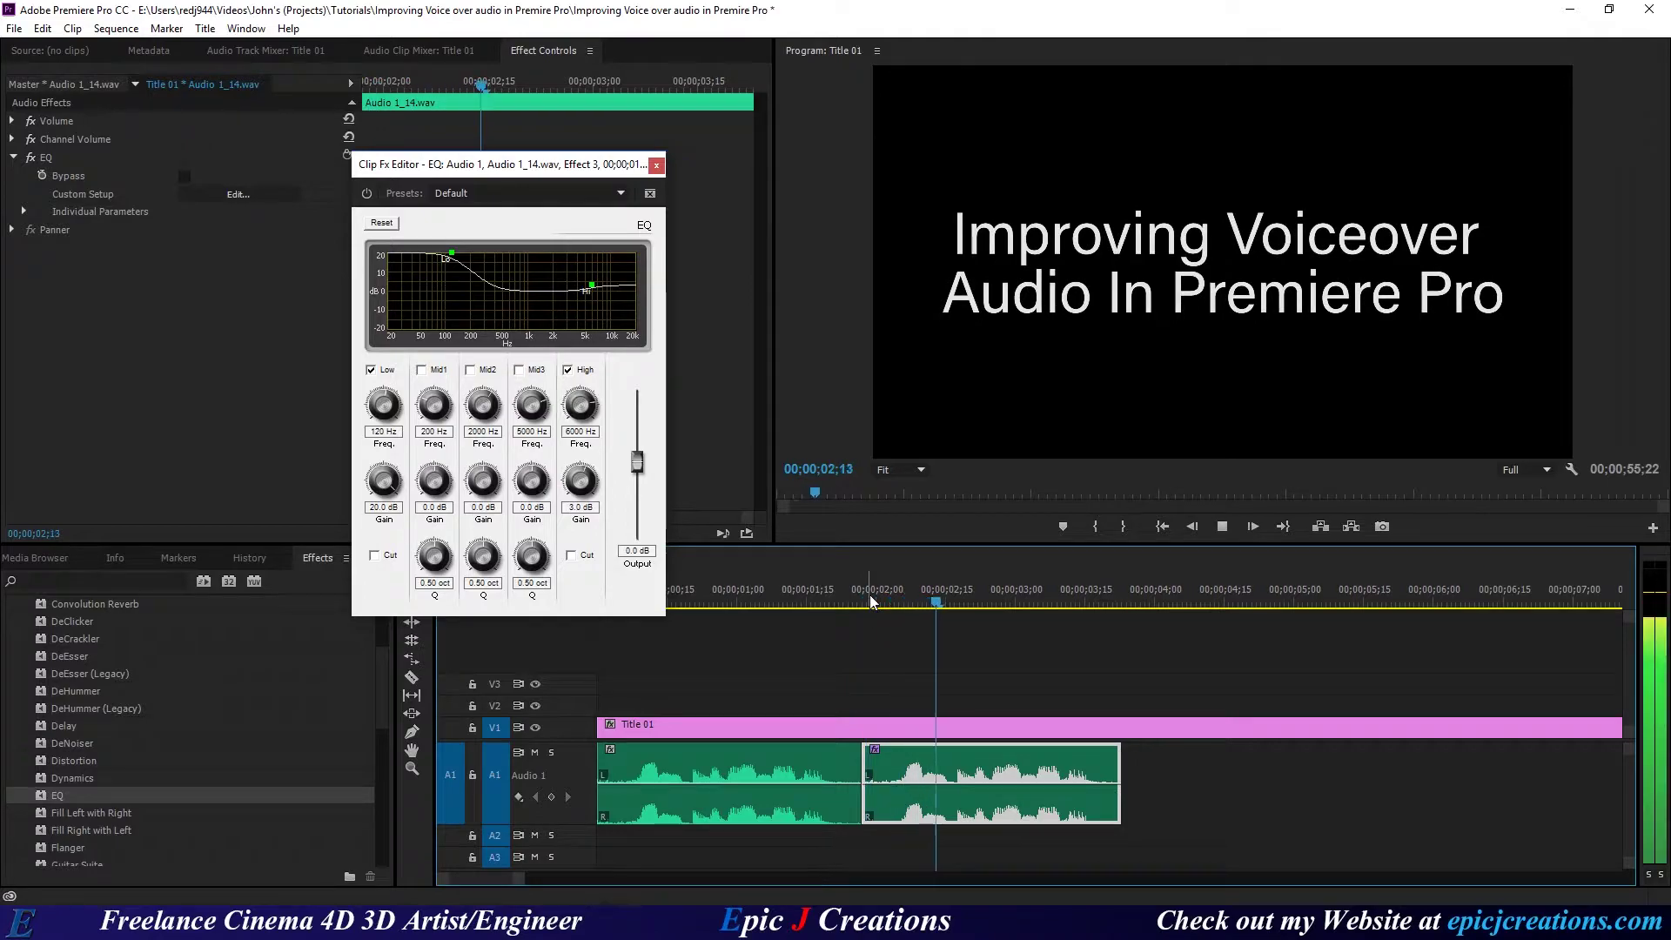
Step: Replay the clip, close the EQ editor and play the whole sequence from the start
left_click(870, 584)
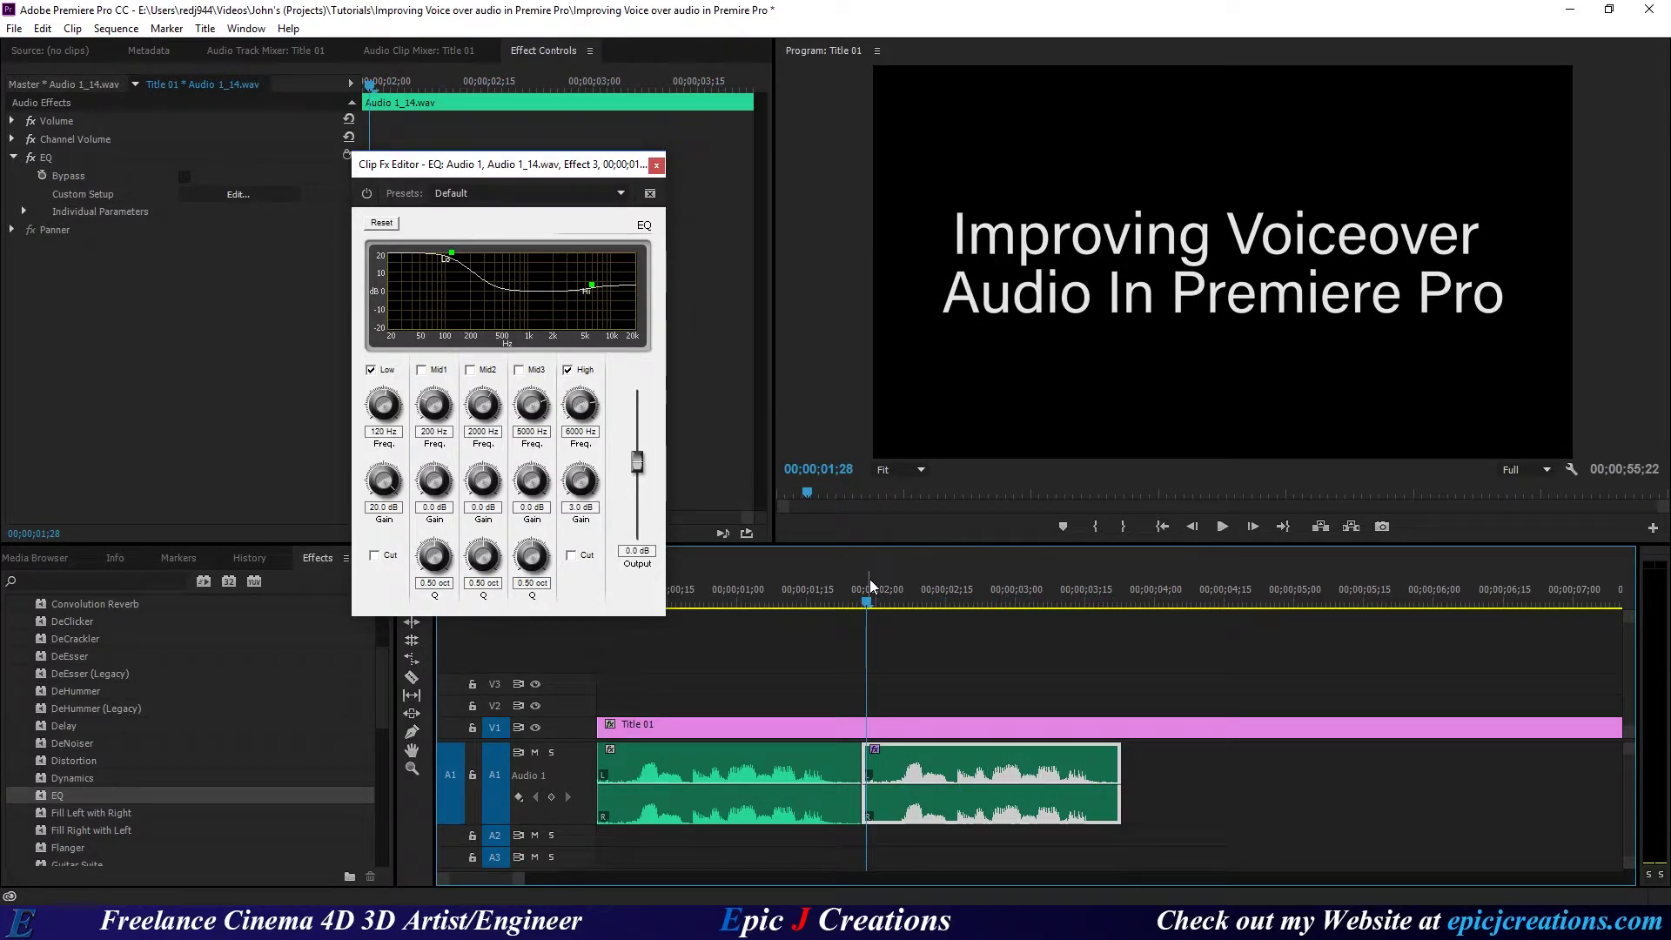
key("space")
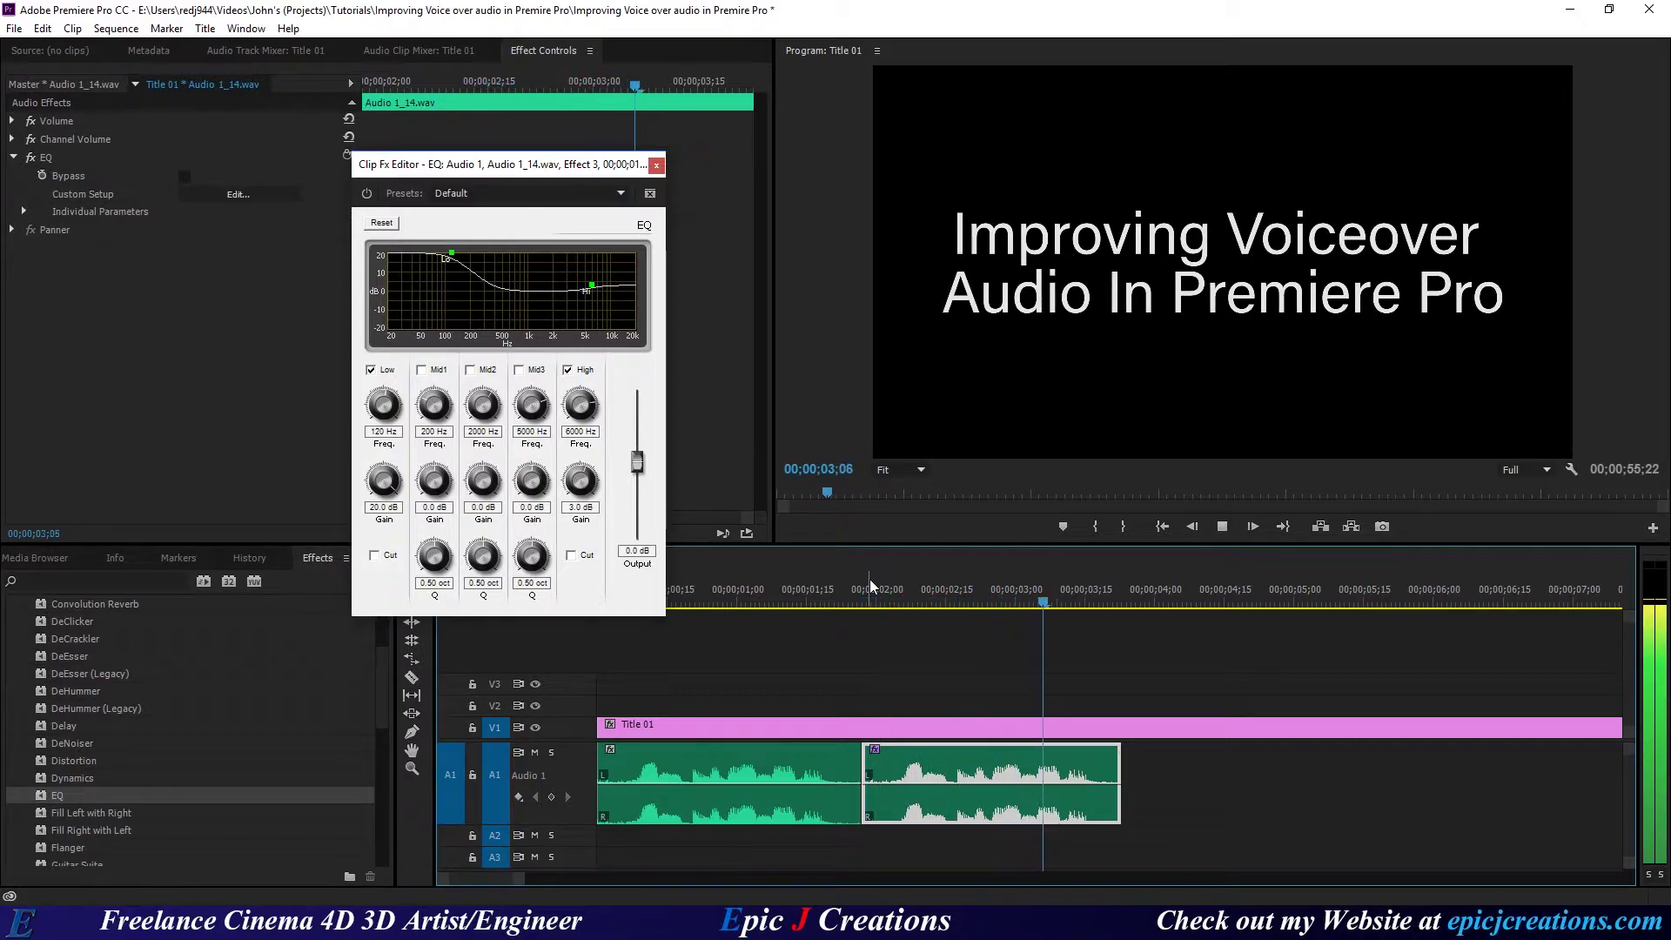
left_click(872, 634)
key("Home")
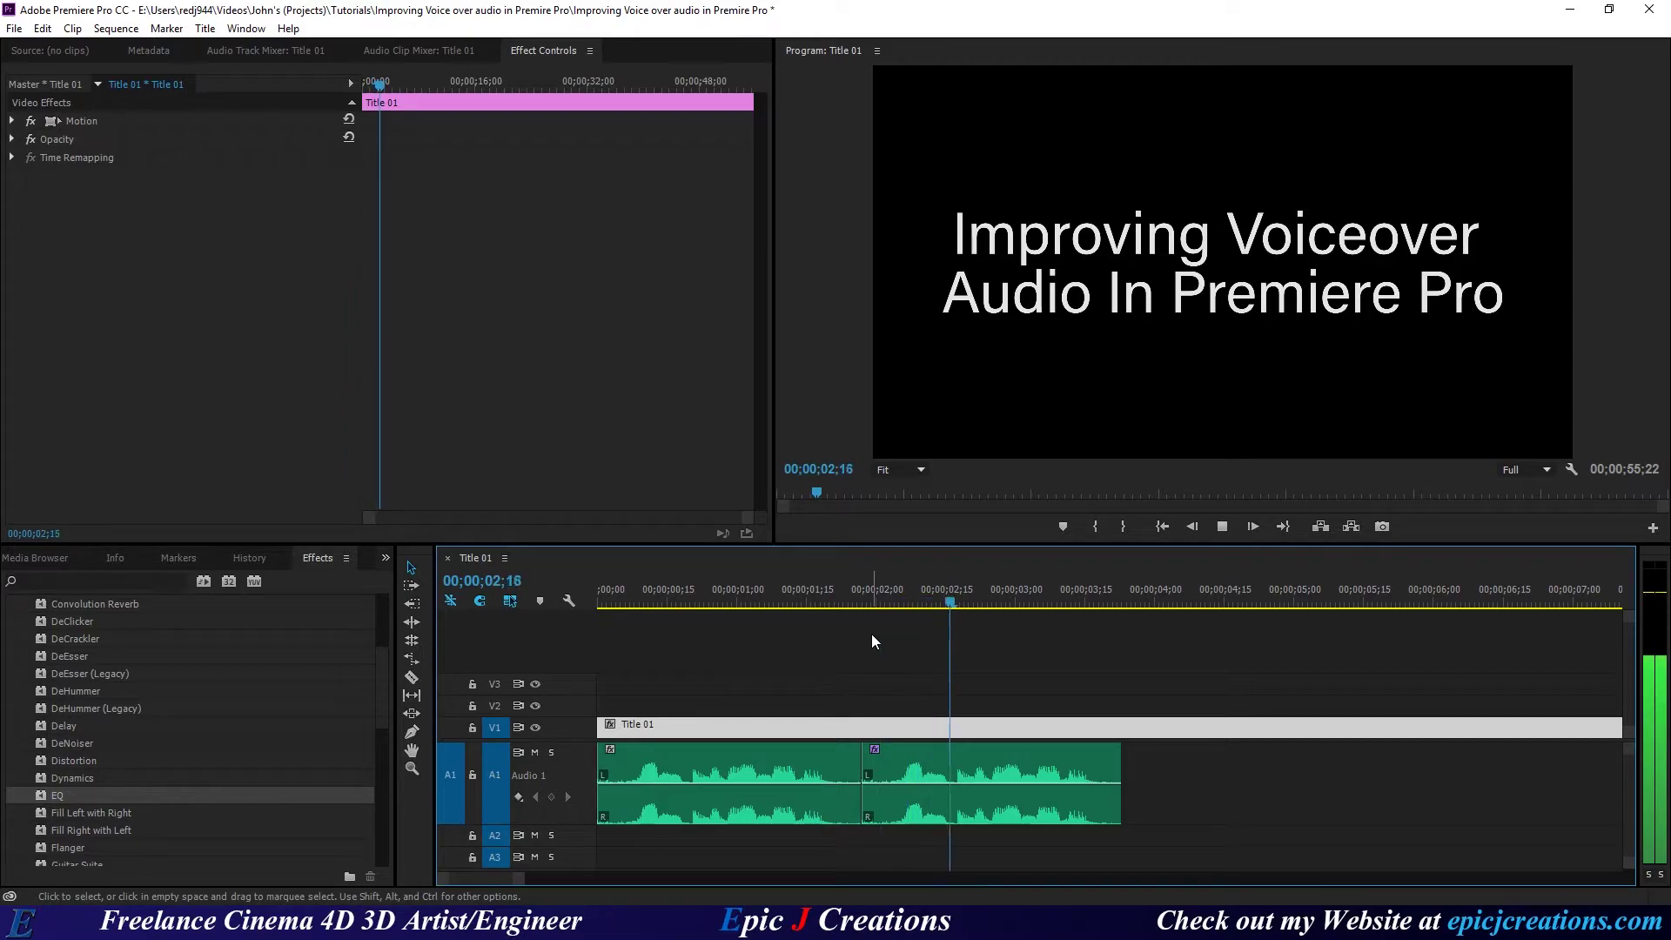
key("space")
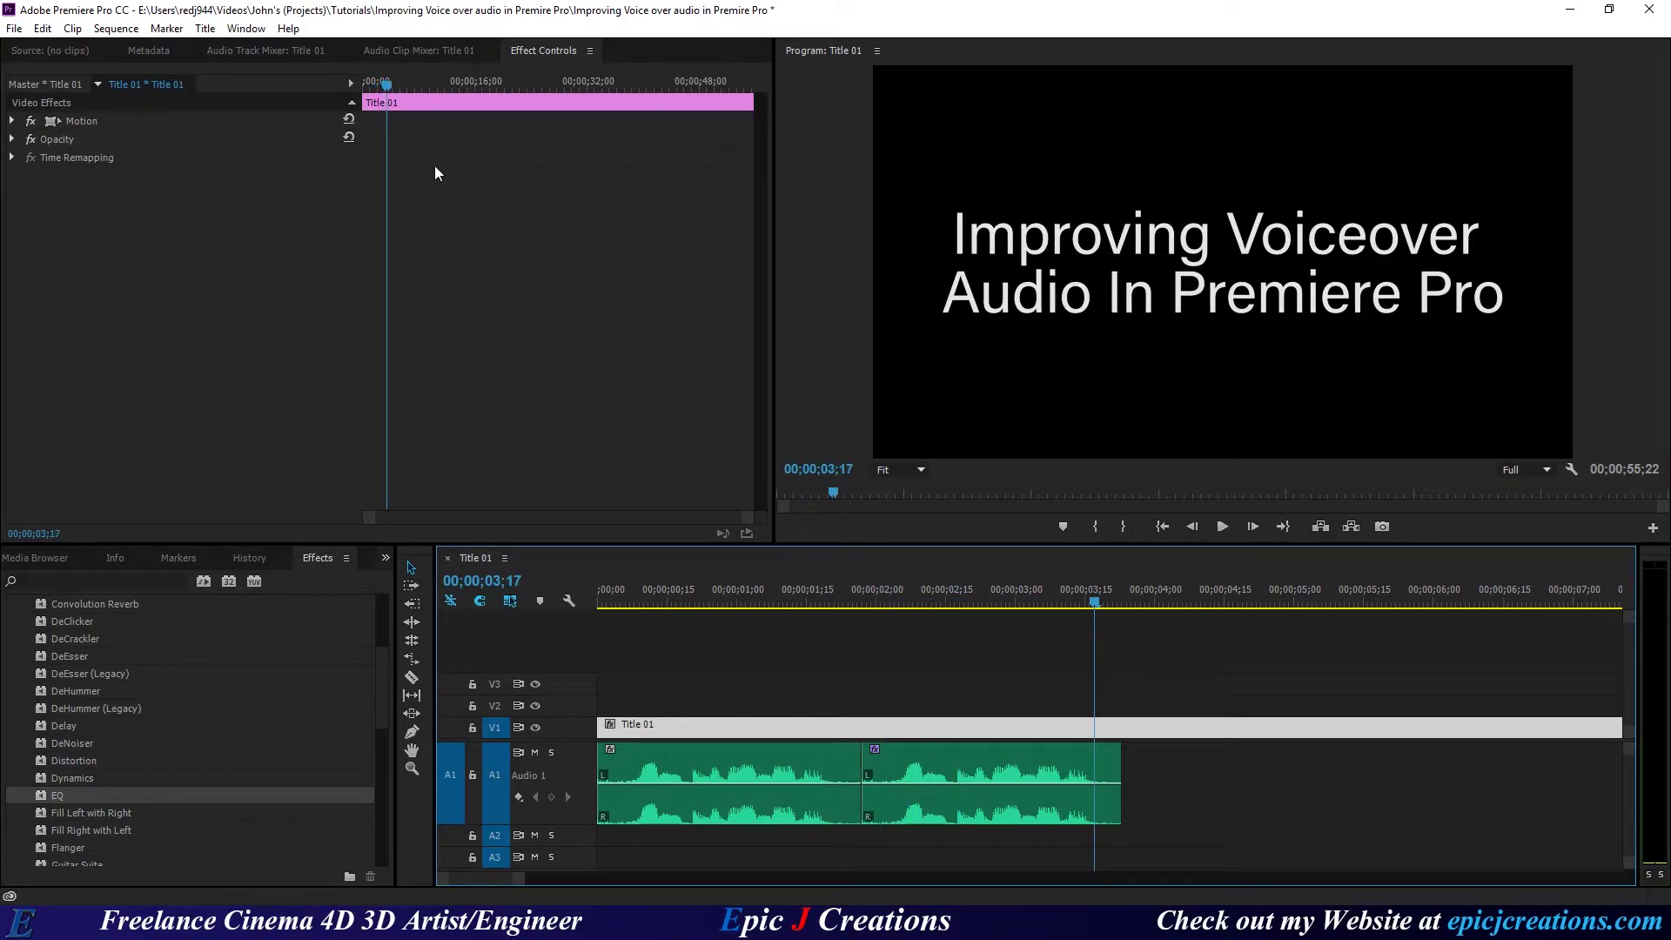
Step: Ease the low-band gain to 12 dB and play back the voiceover
left_click(989, 753)
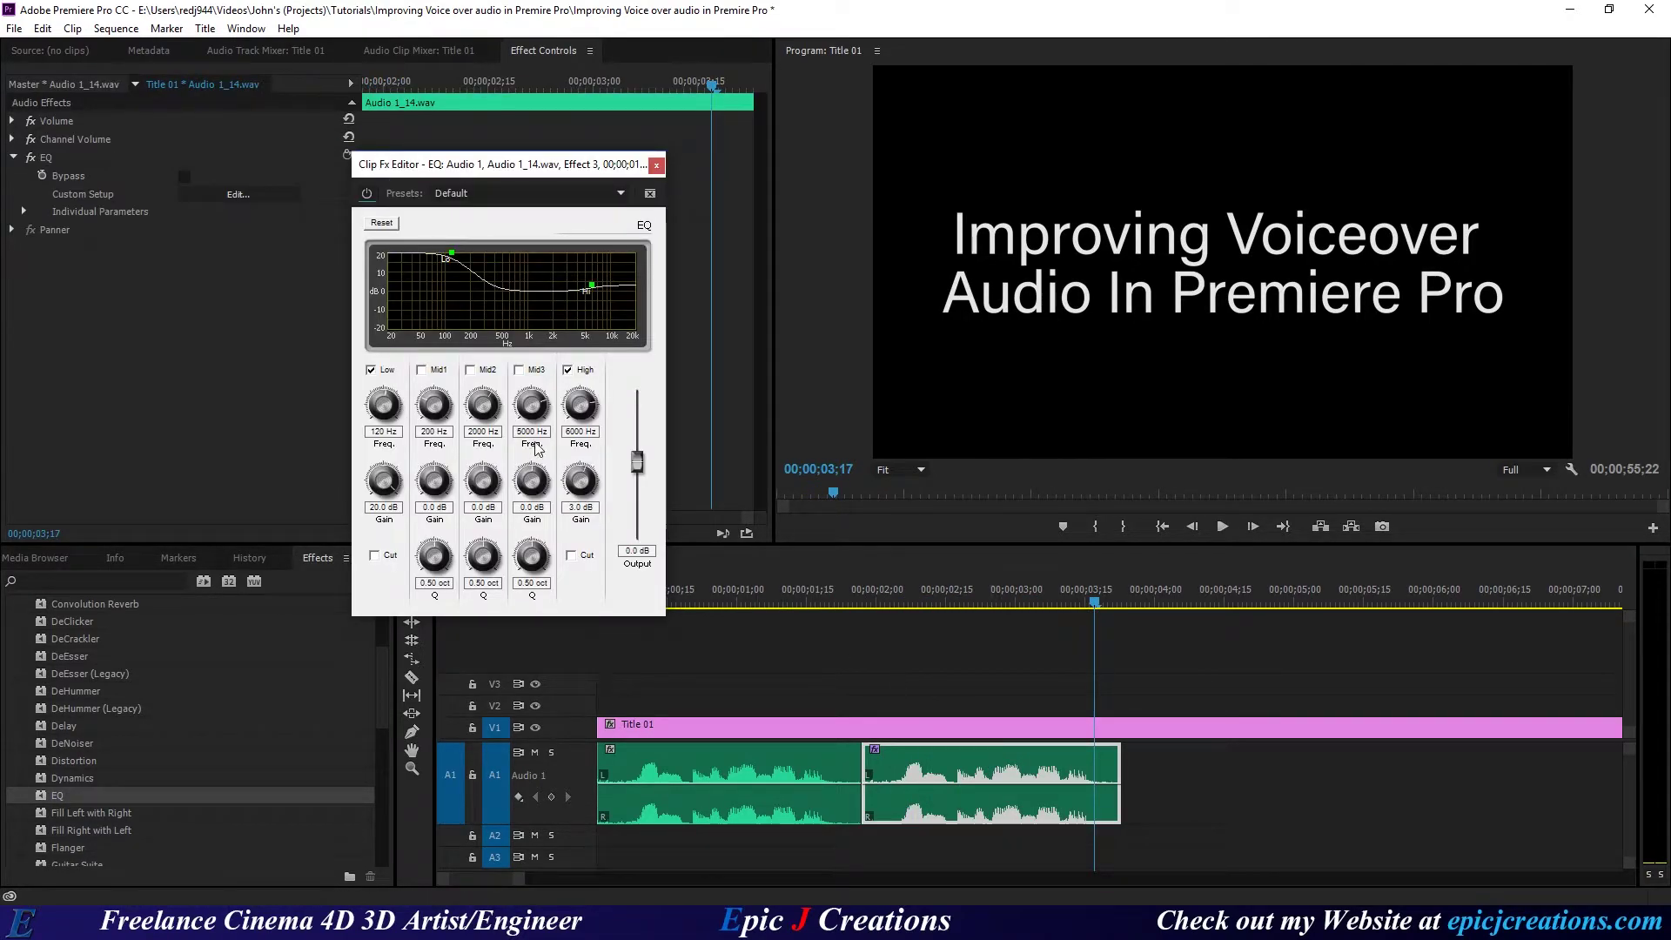
double_click(384, 507)
type("12")
key("Return")
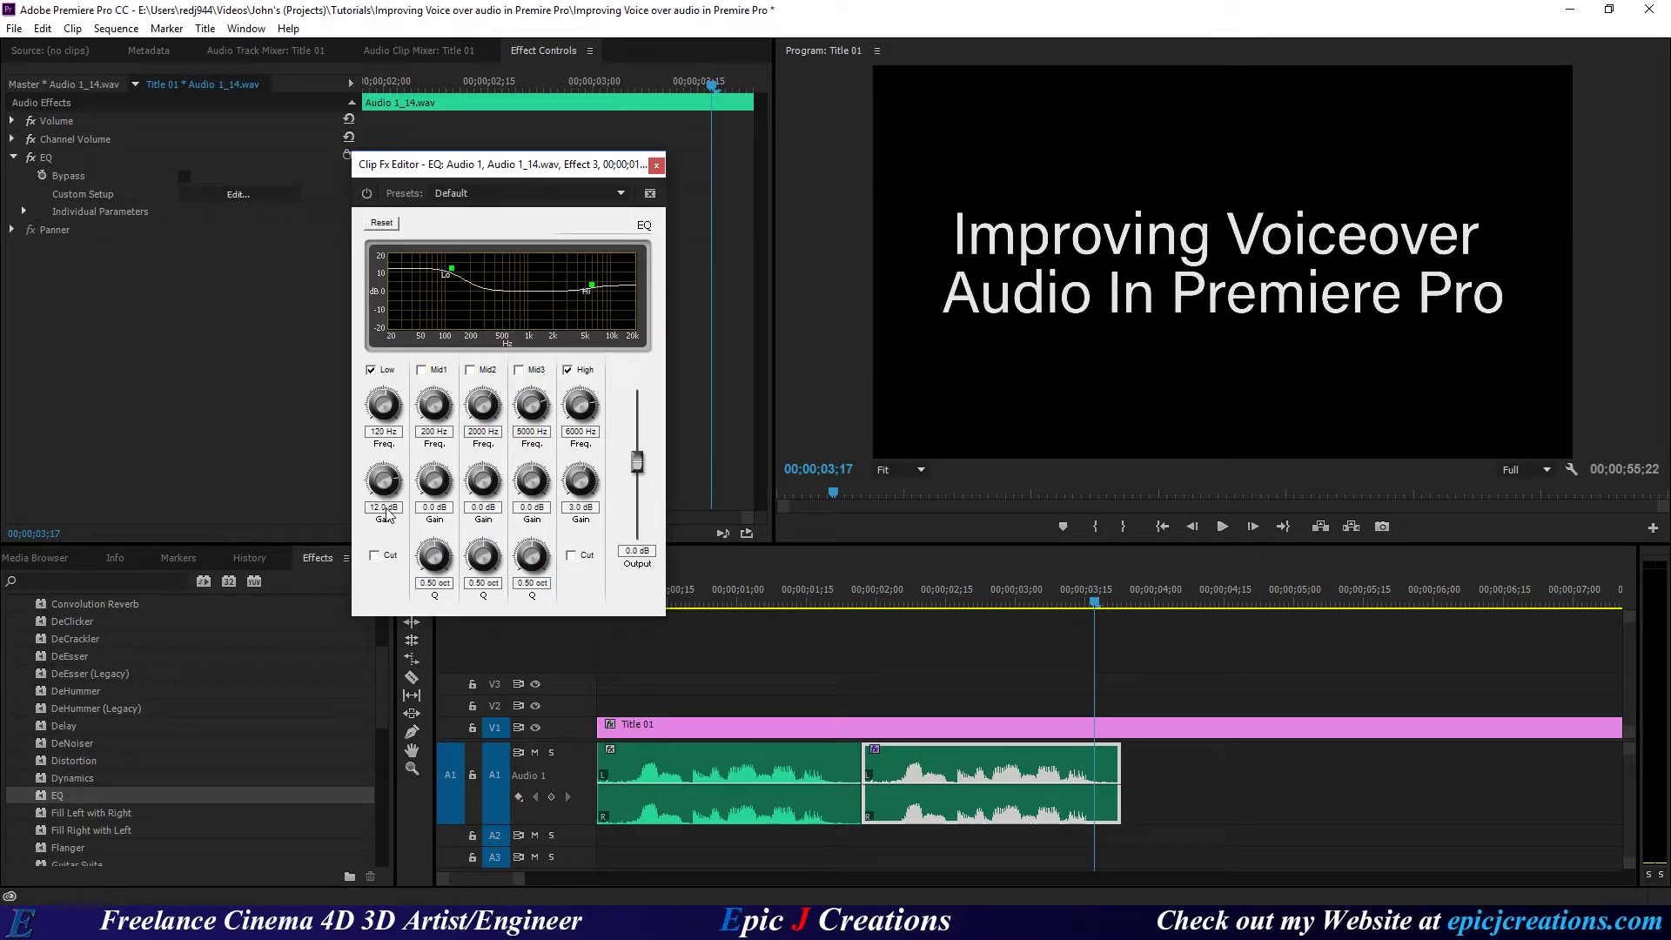
left_click(809, 605)
key("space")
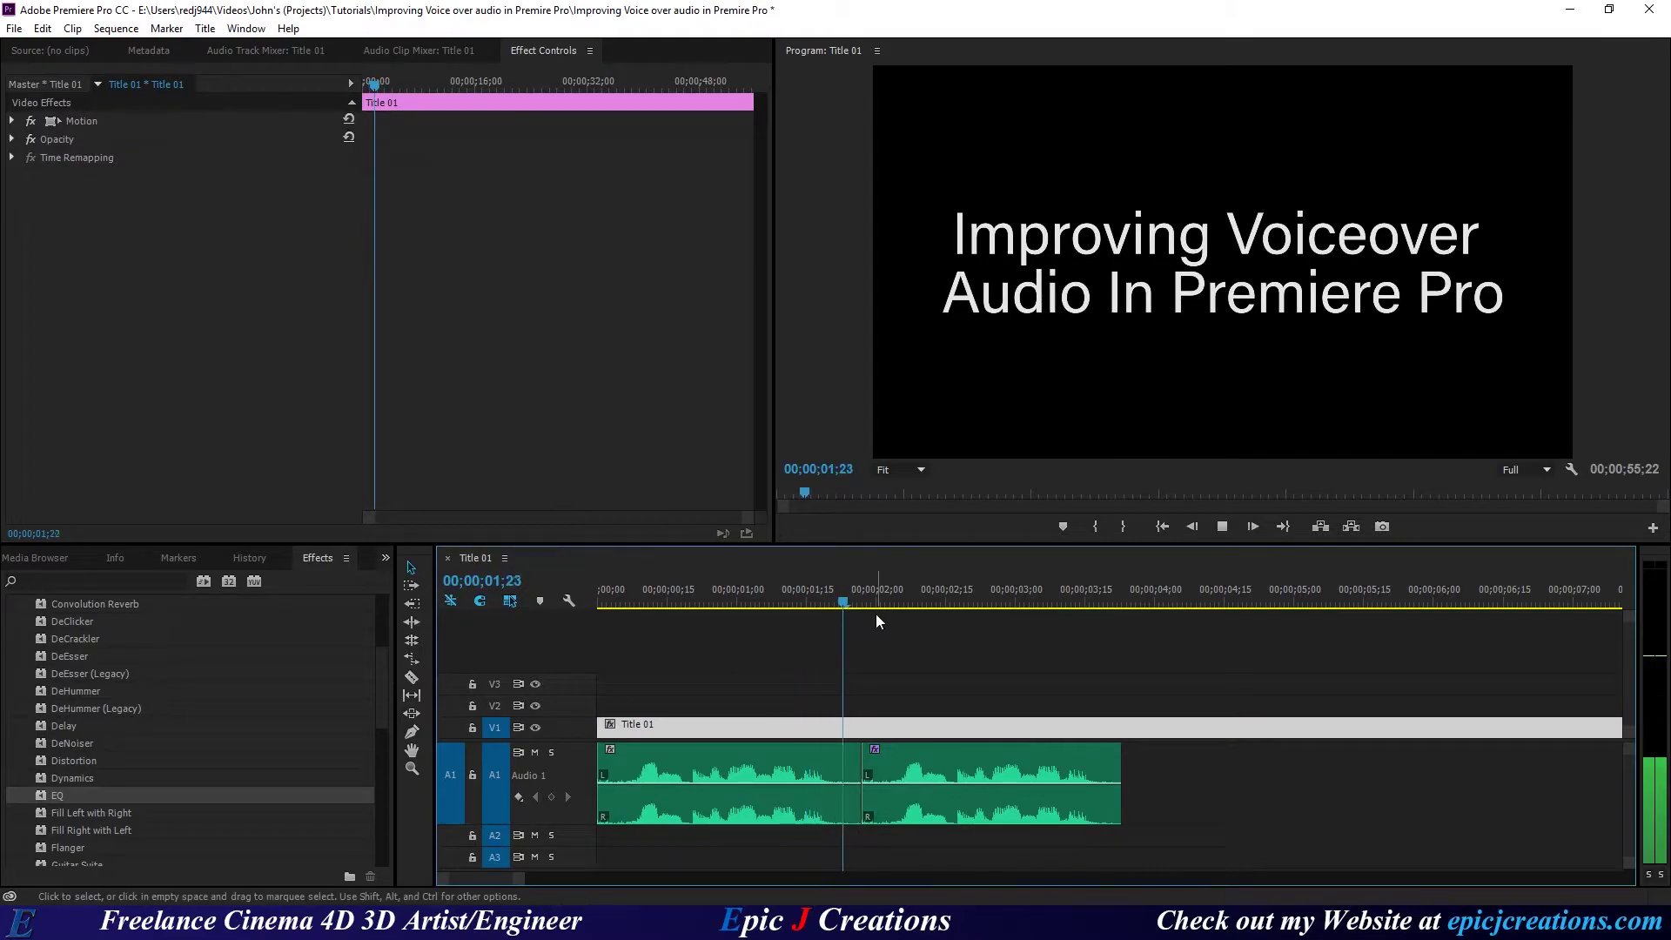
Step: Raise the EQ output level, settle it around 4.5 dB and audition the change
left_click(963, 760)
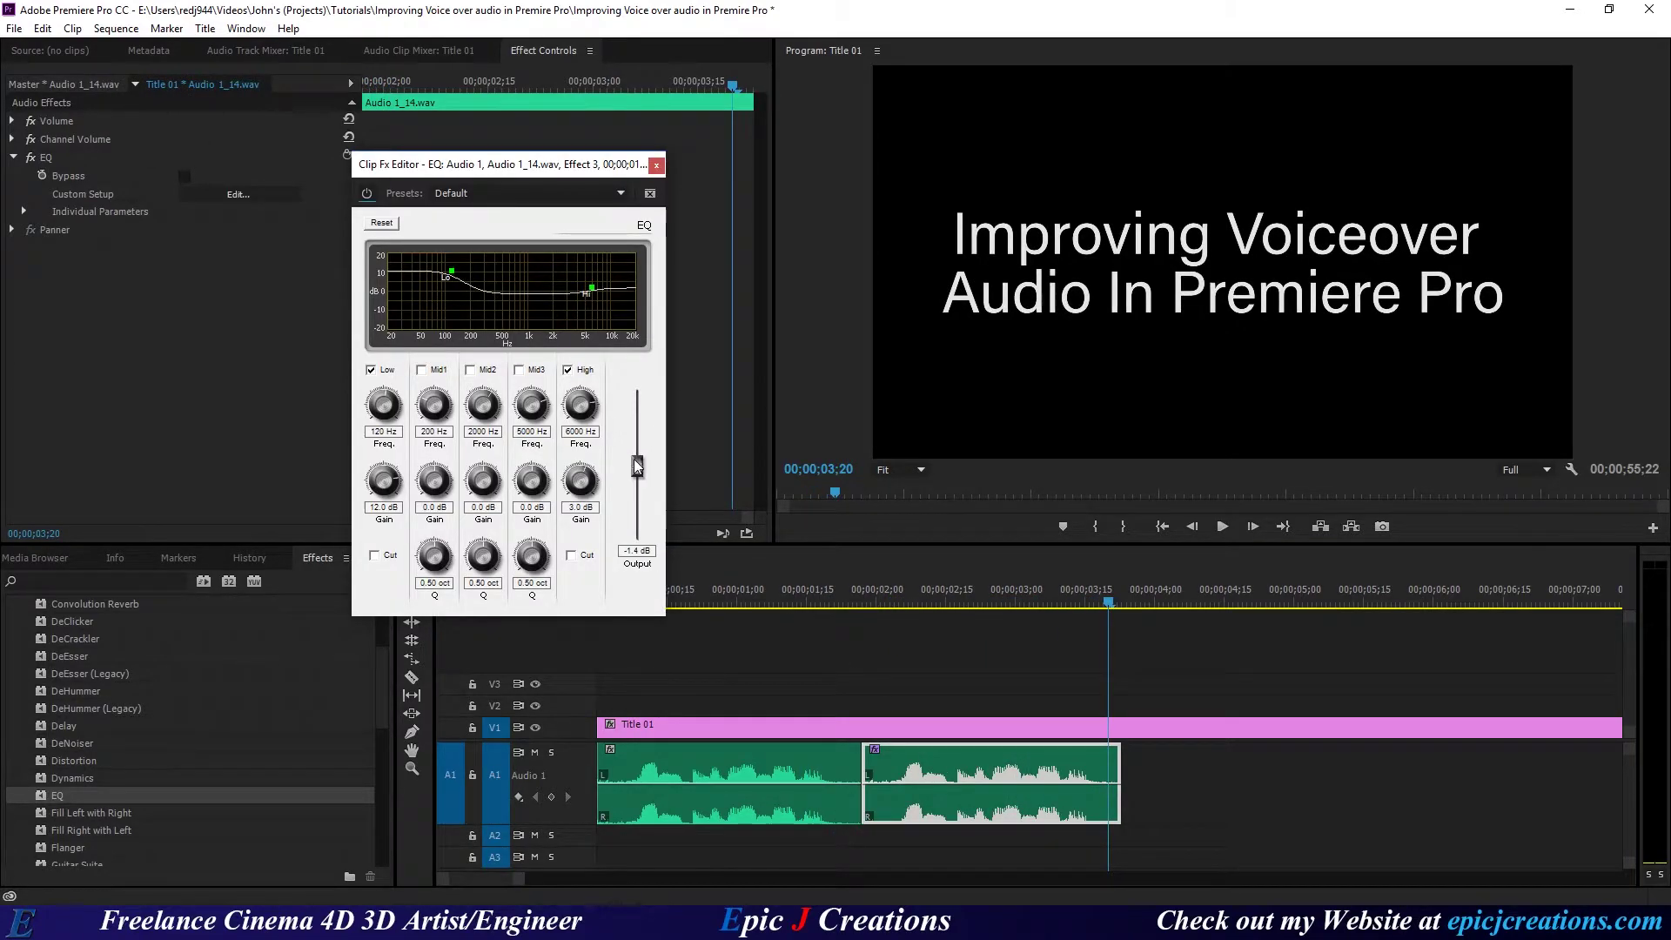
left_click_drag(633, 459, 632, 392)
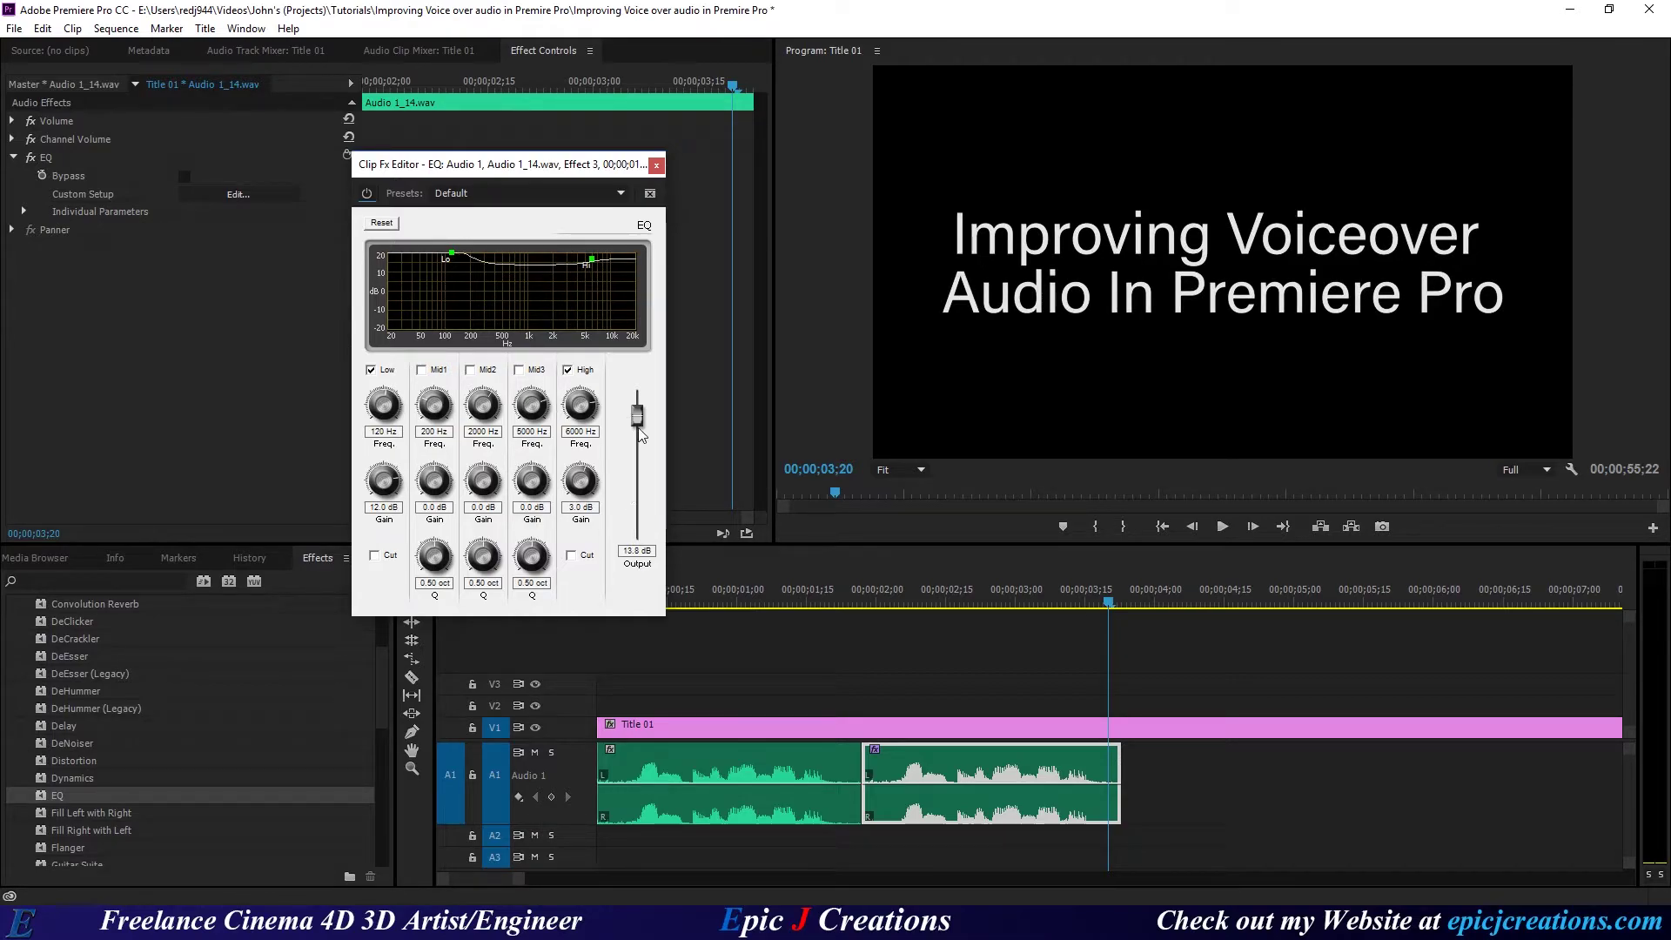
left_click(1016, 594)
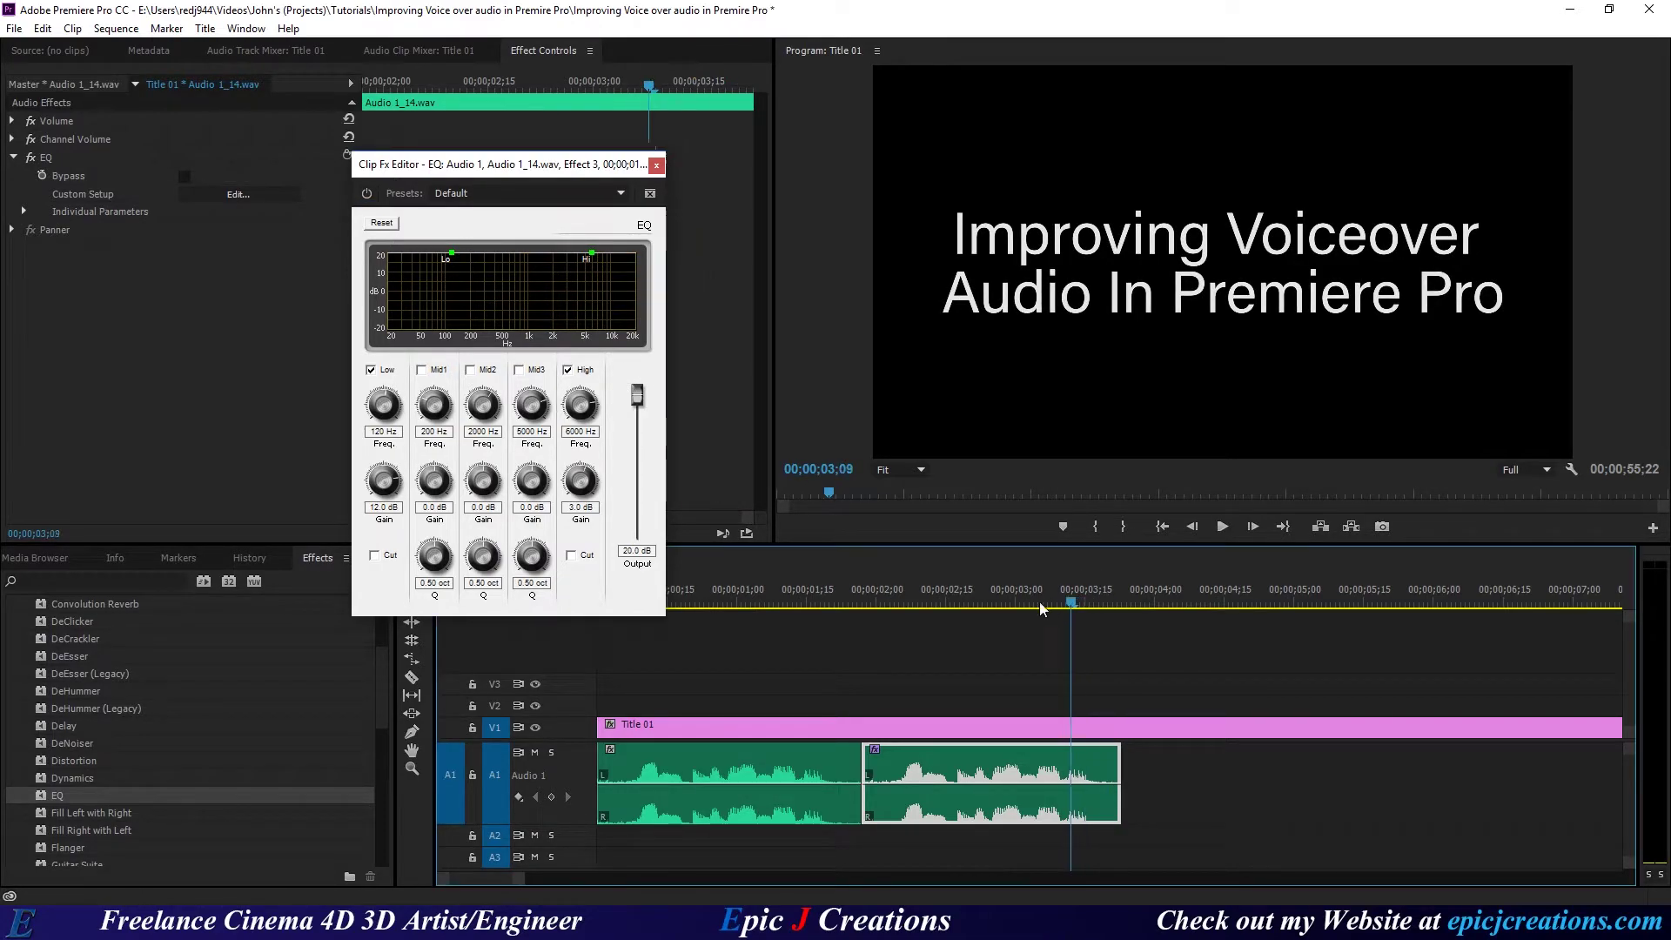
left_click_drag(639, 408, 655, 466)
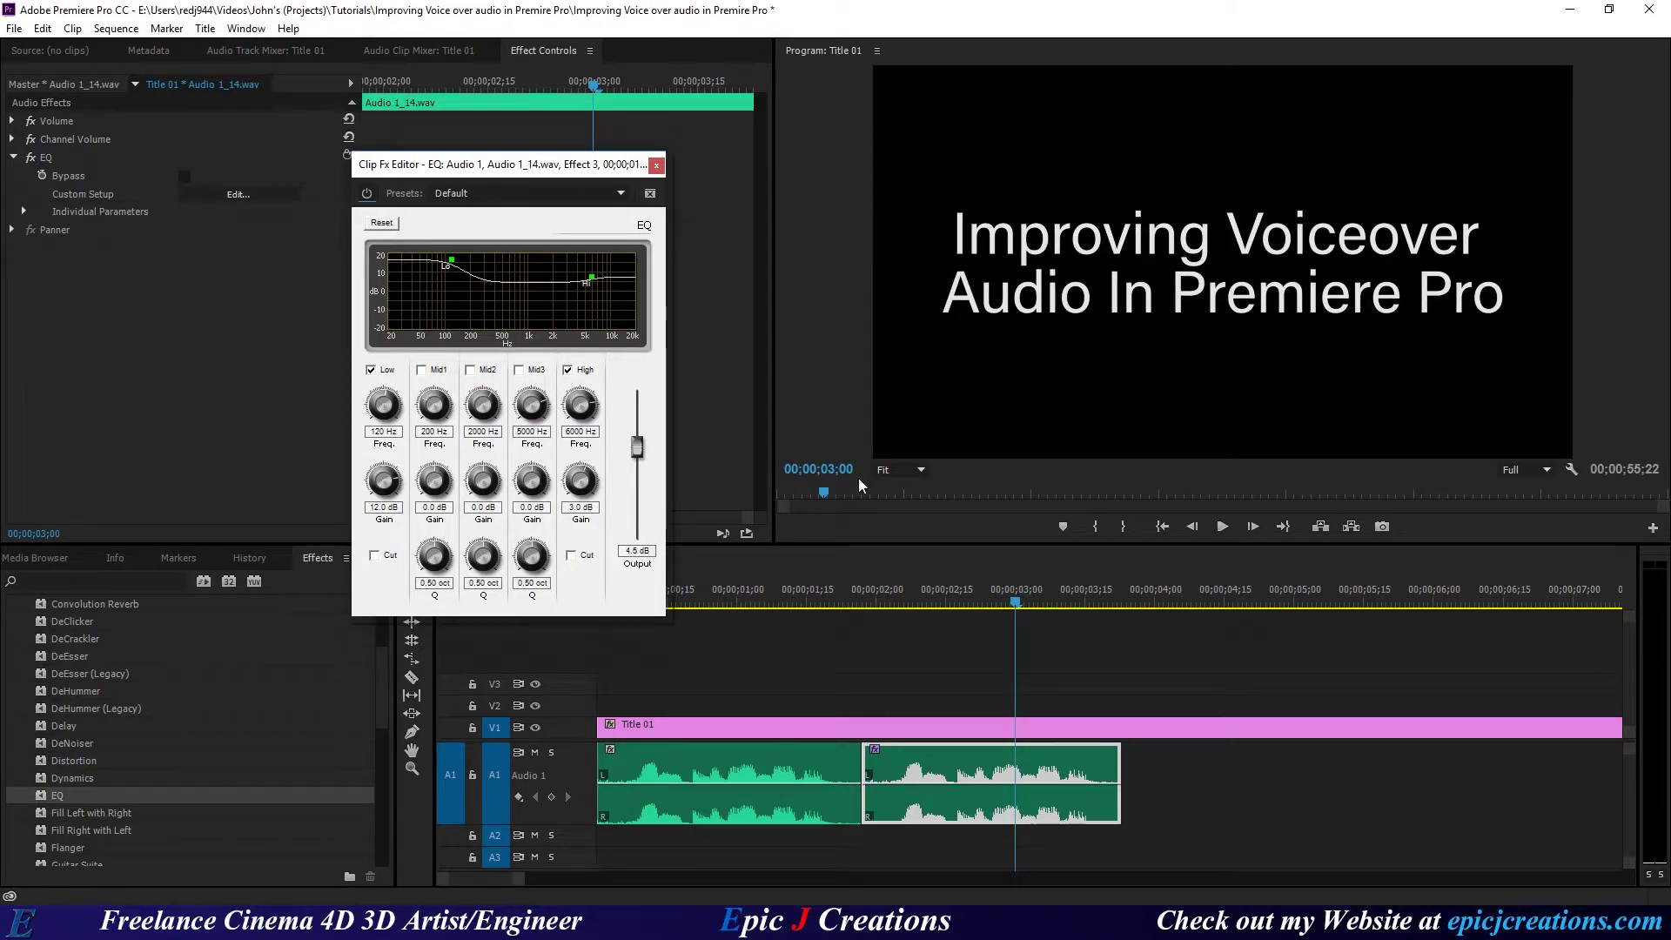
left_click(883, 594)
key("space")
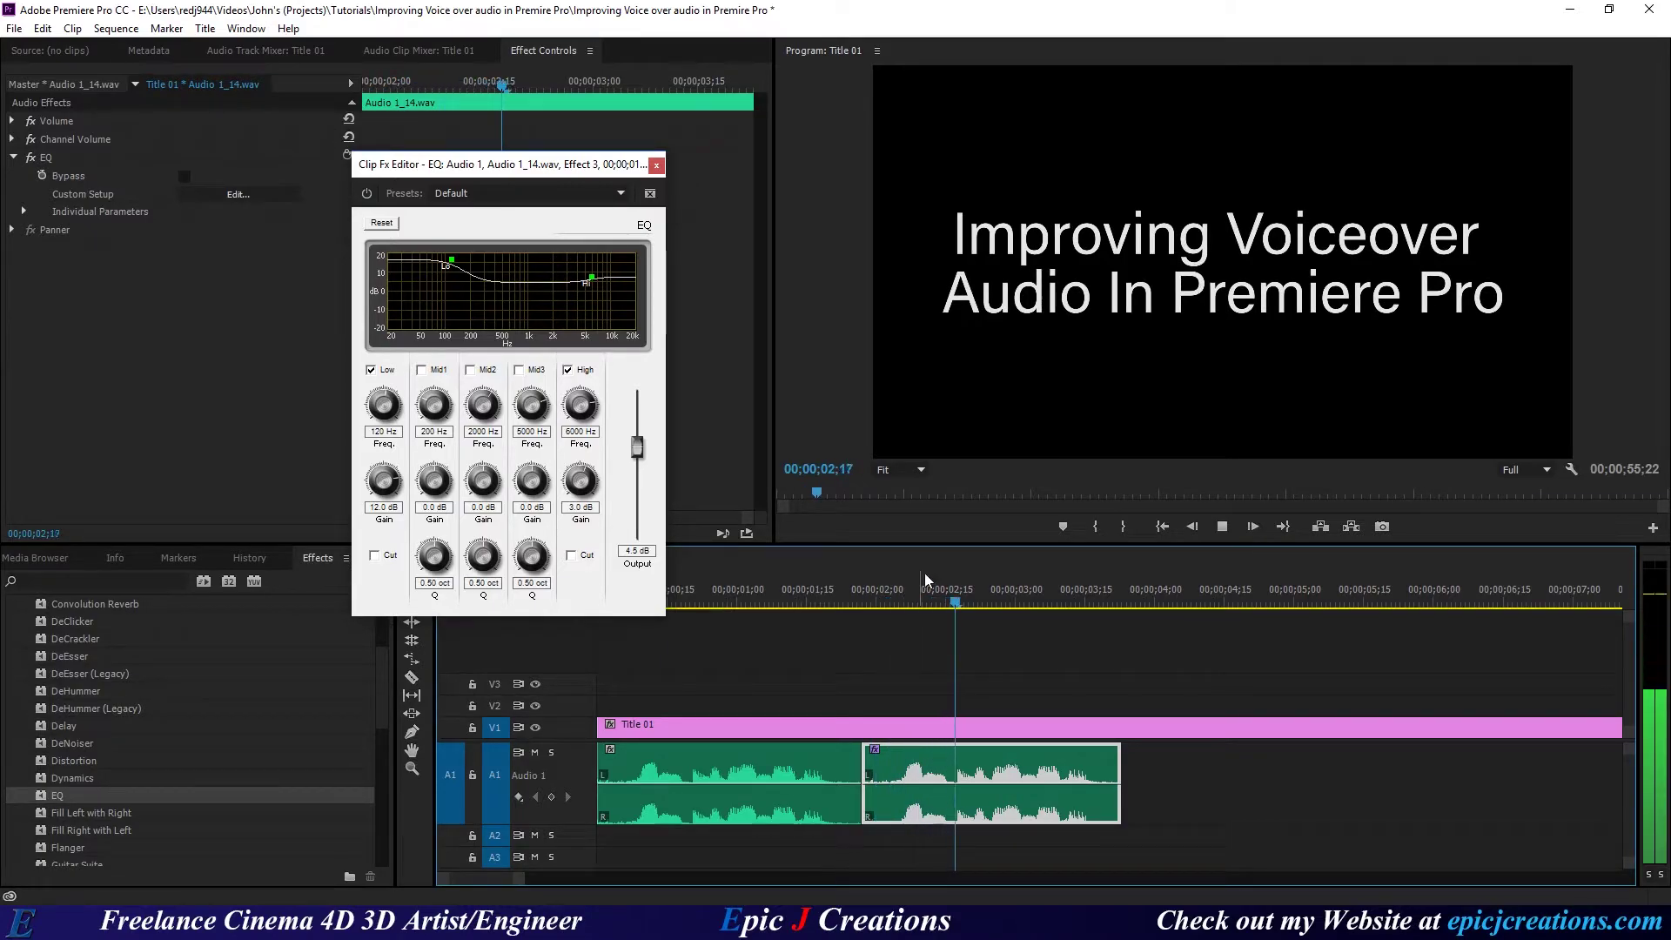
Step: Play the sequence from the beginning, reopen the EQ and touch the high-band curve point
left_click(784, 727)
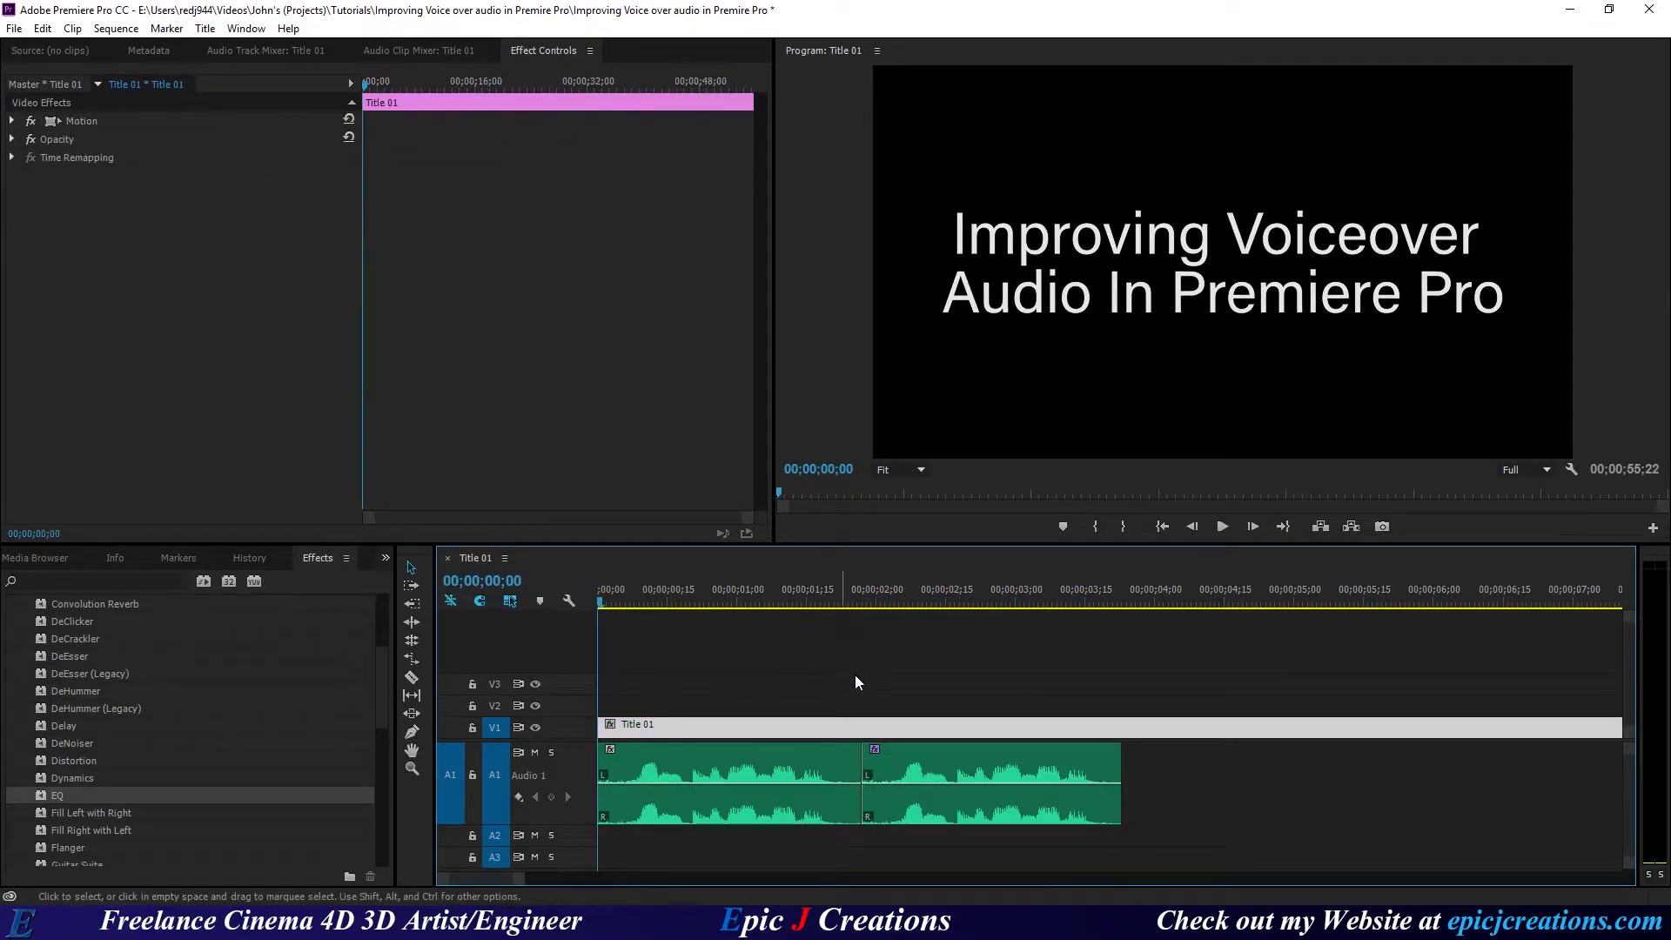
key("Home")
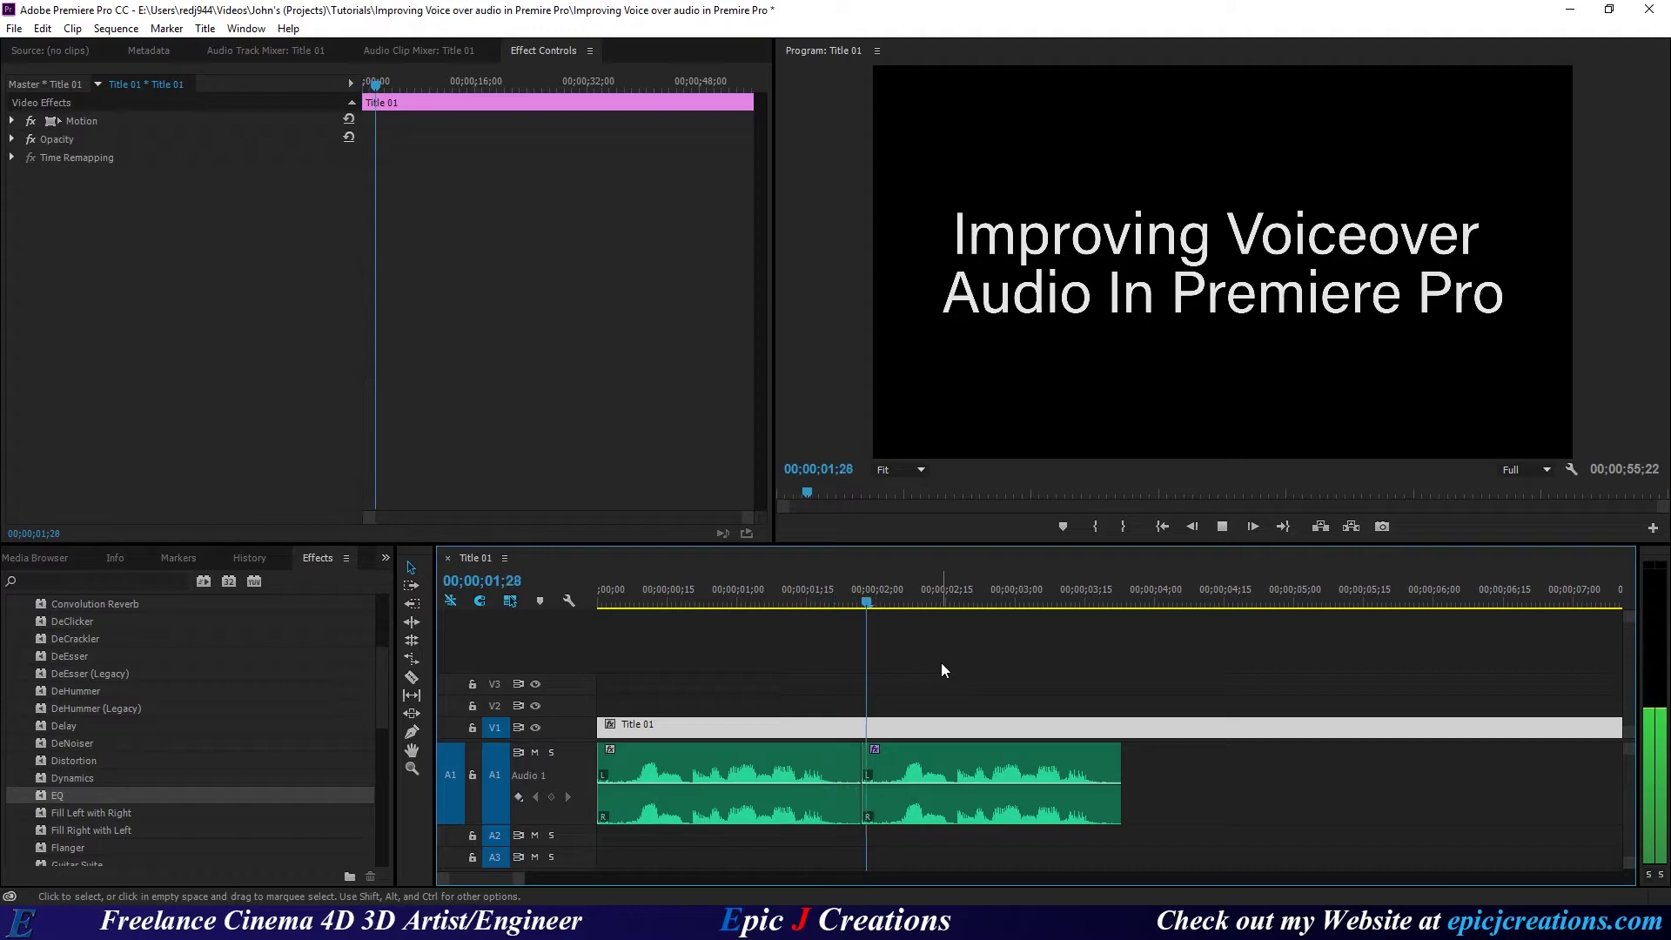
key("space")
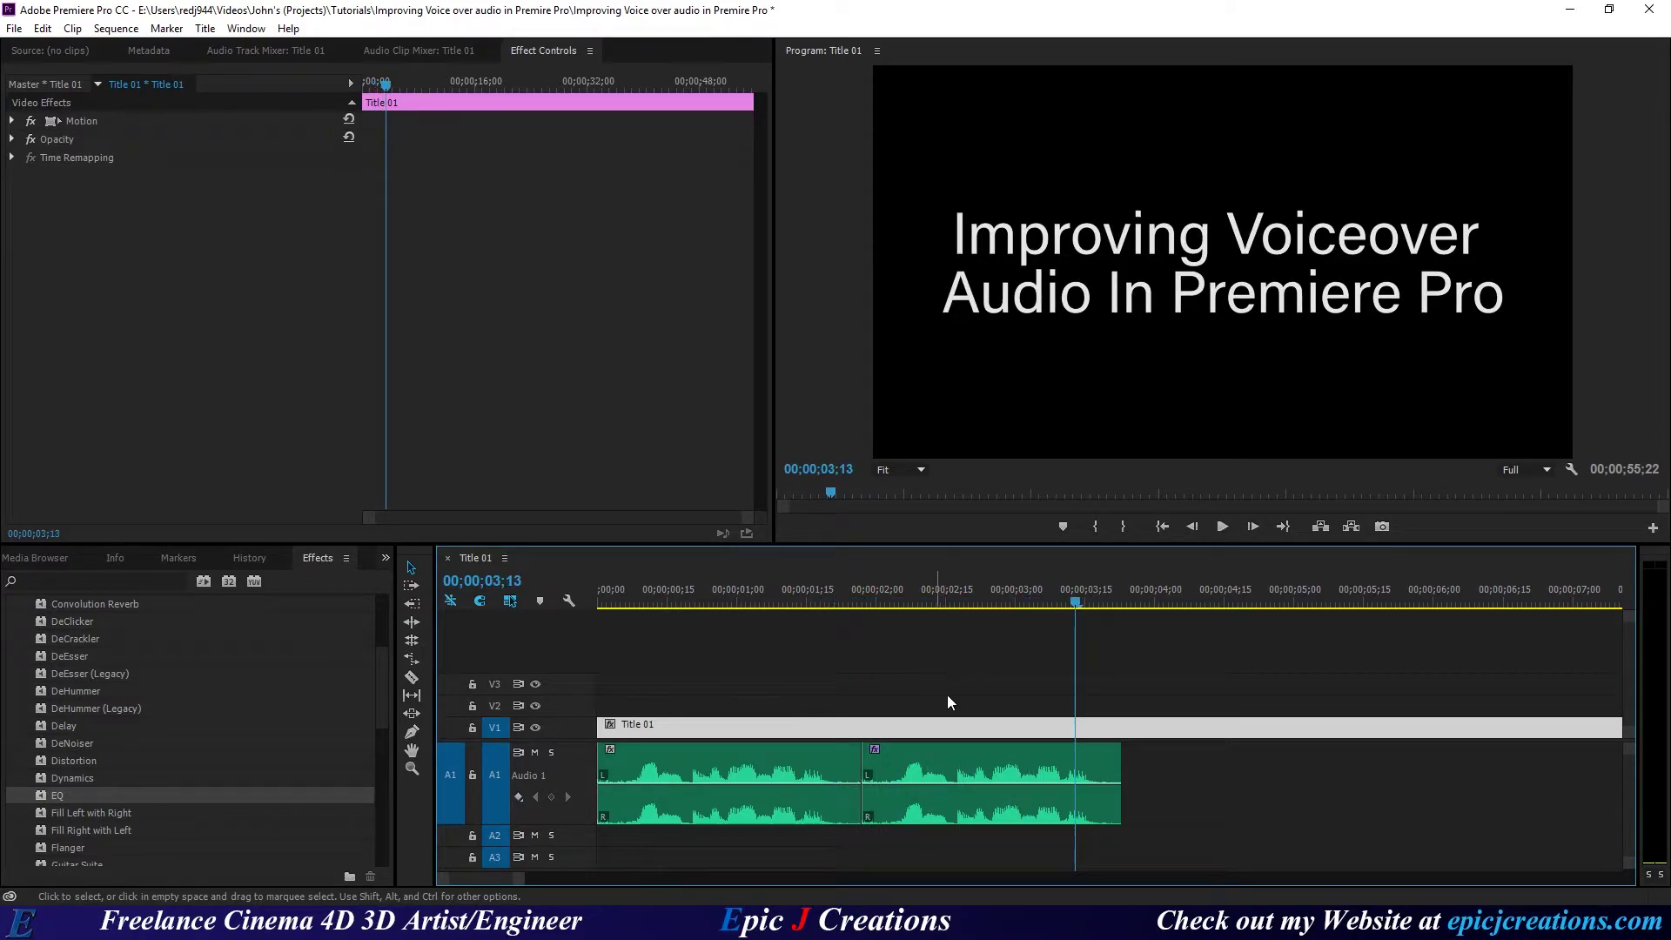
left_click(966, 755)
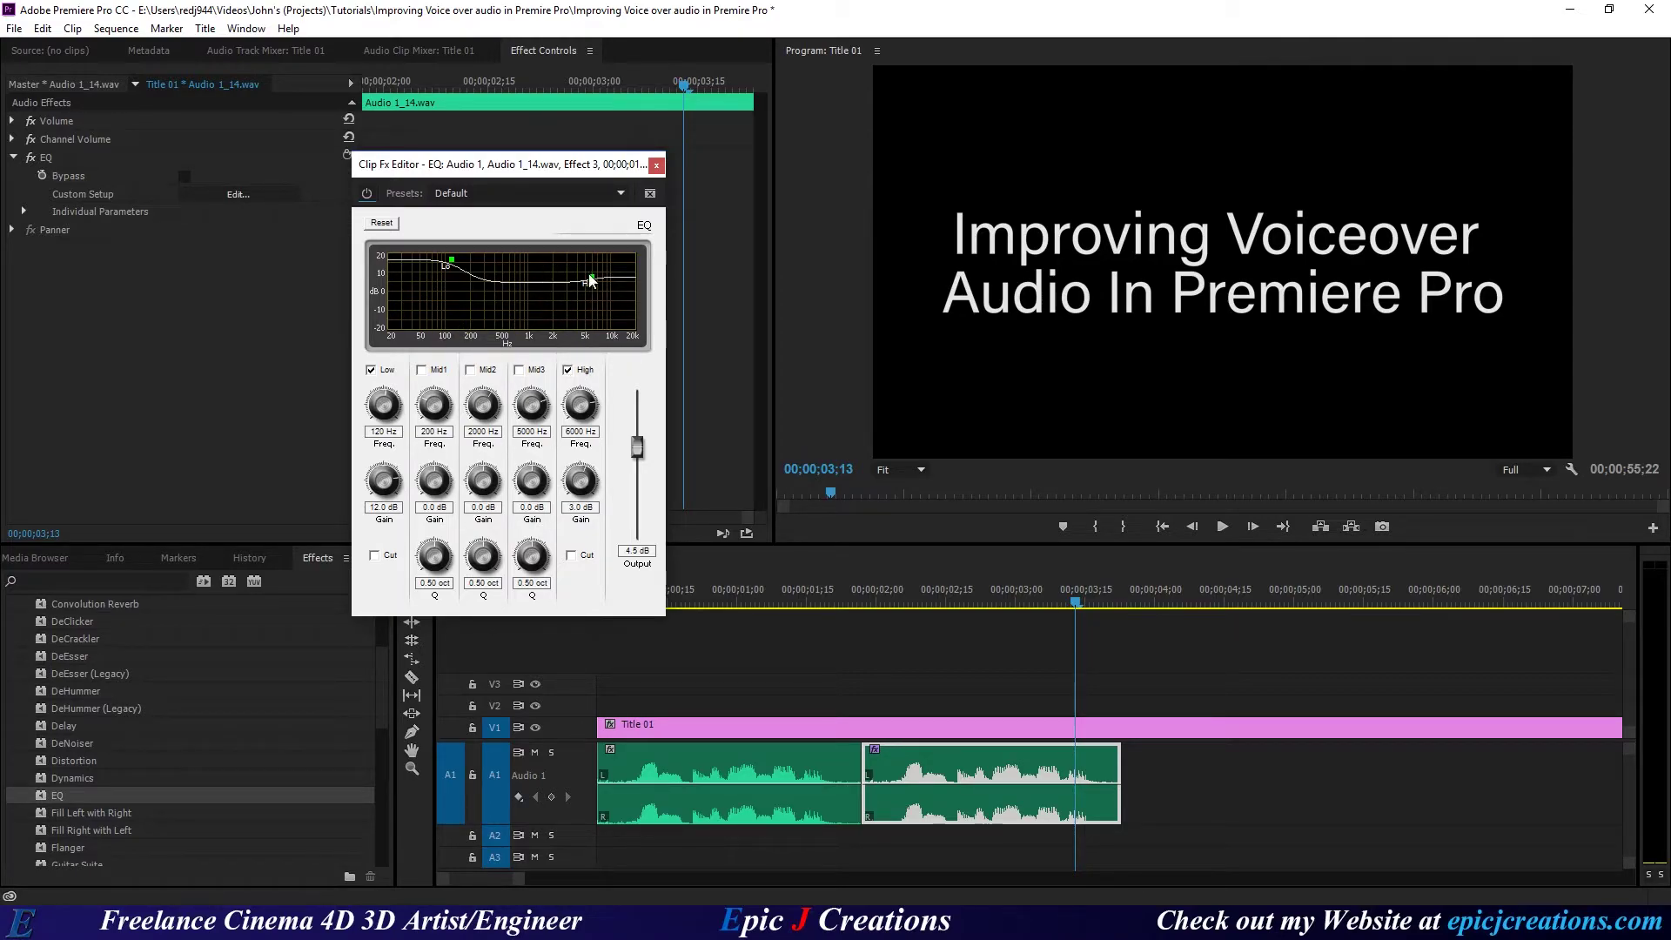
left_click_drag(591, 279, 592, 279)
Step: Set the EQ output to 0 dB and the low-band gain to 10 dB
left_click(639, 551)
type("0")
key("Return")
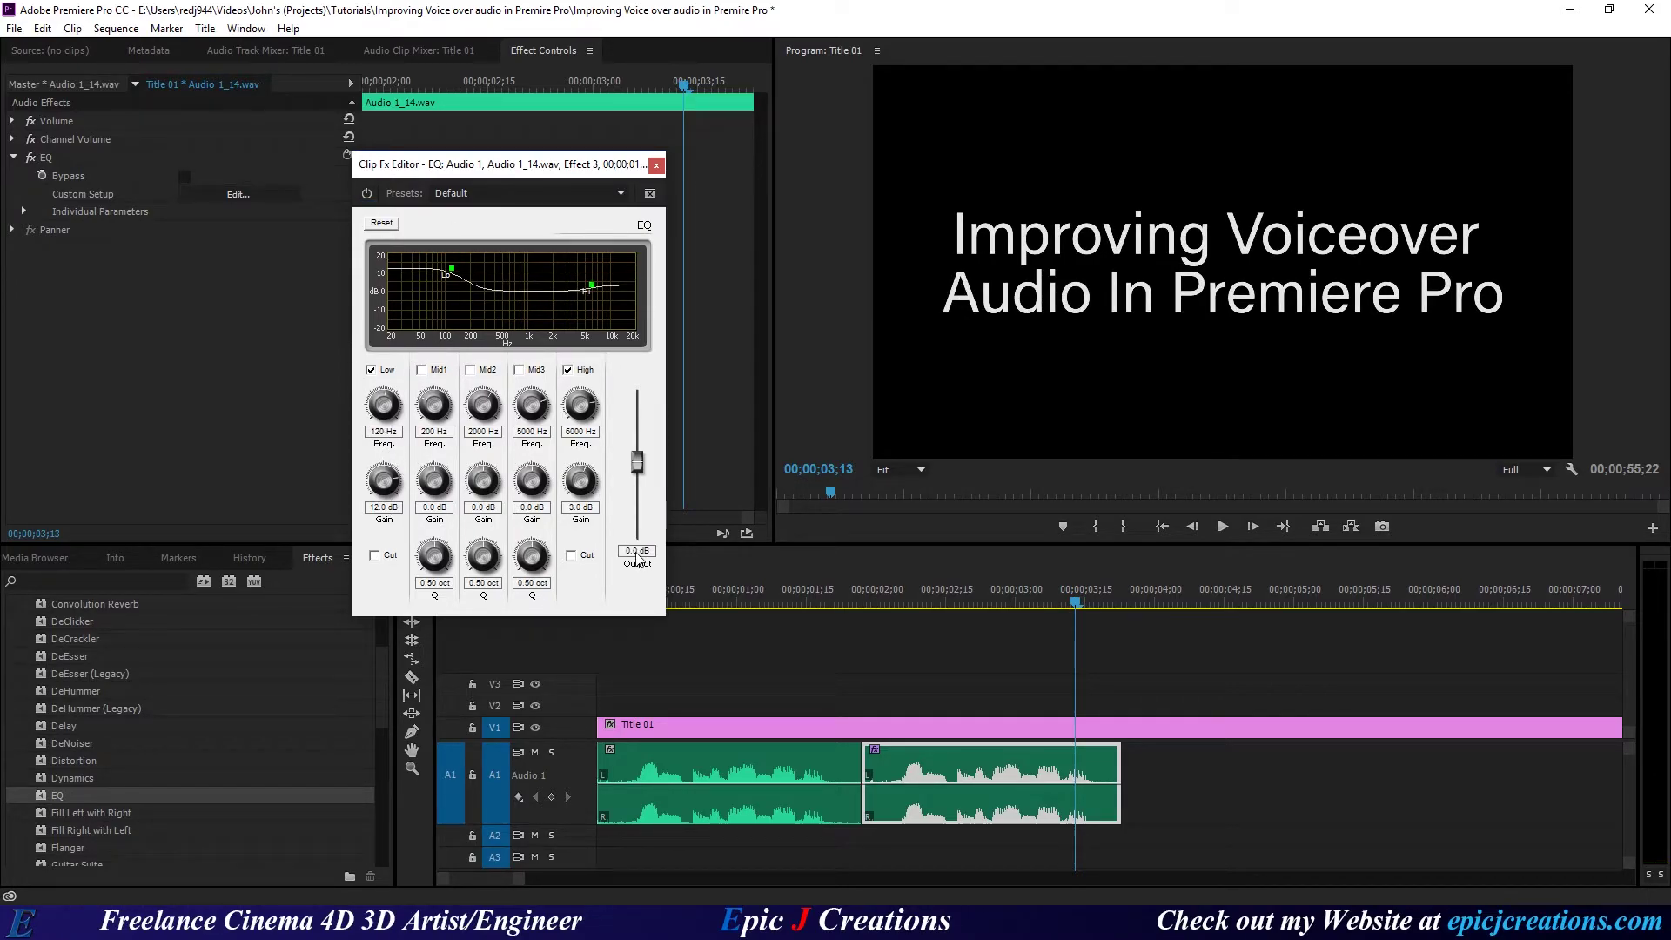
left_click(386, 509)
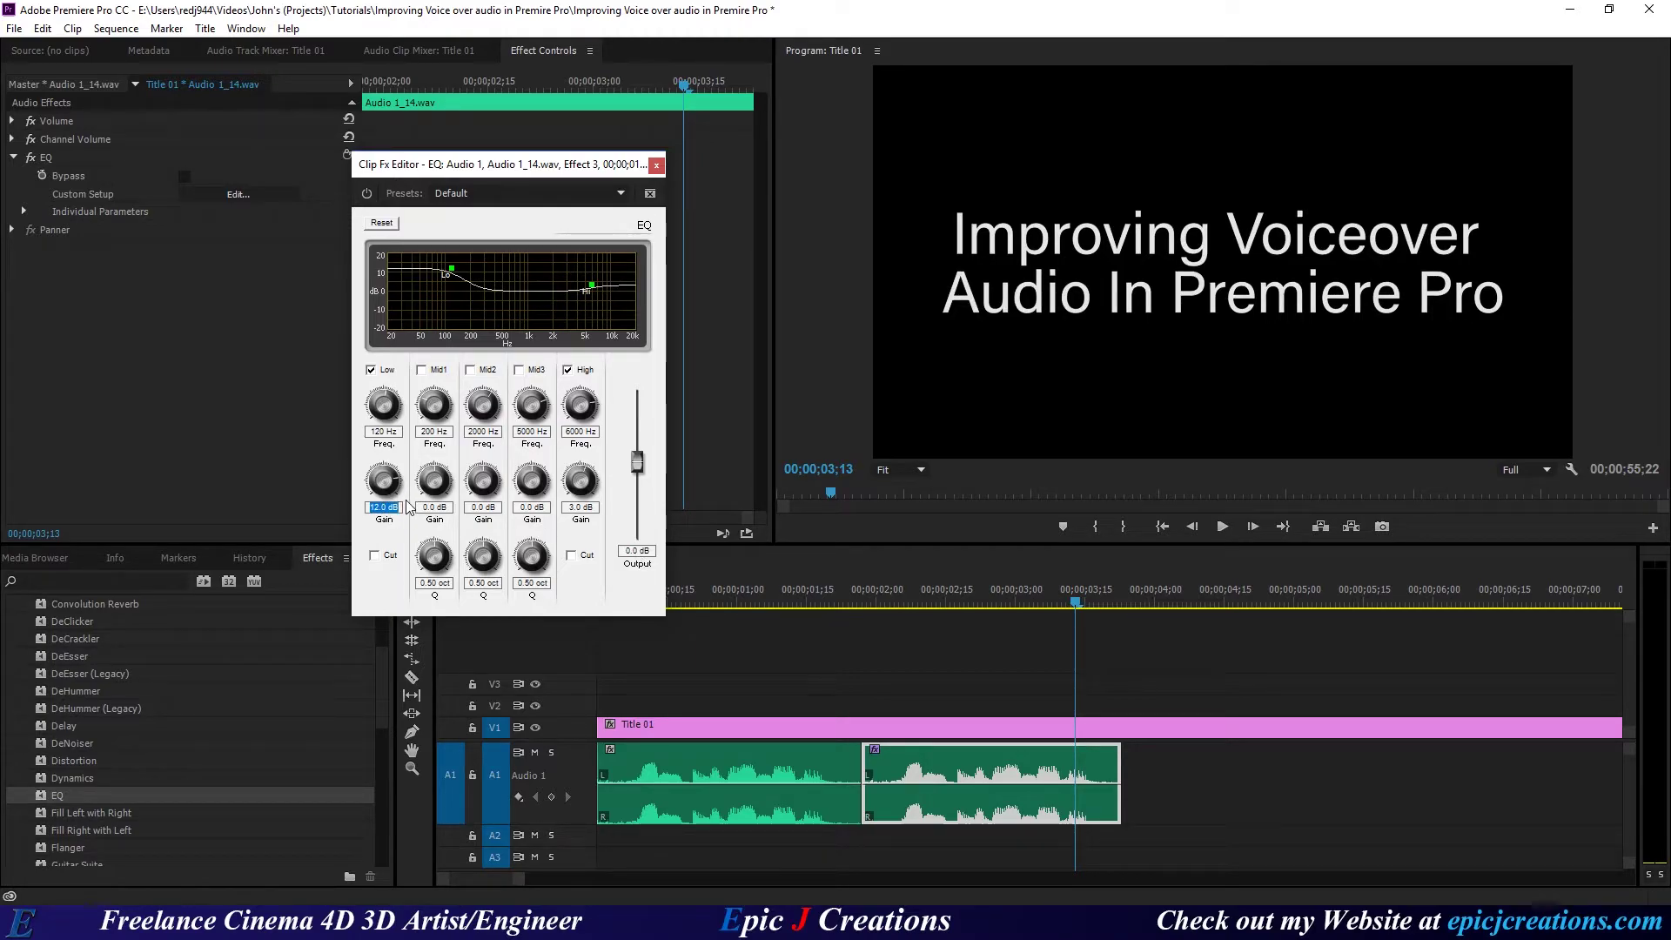
type("10")
key("Return")
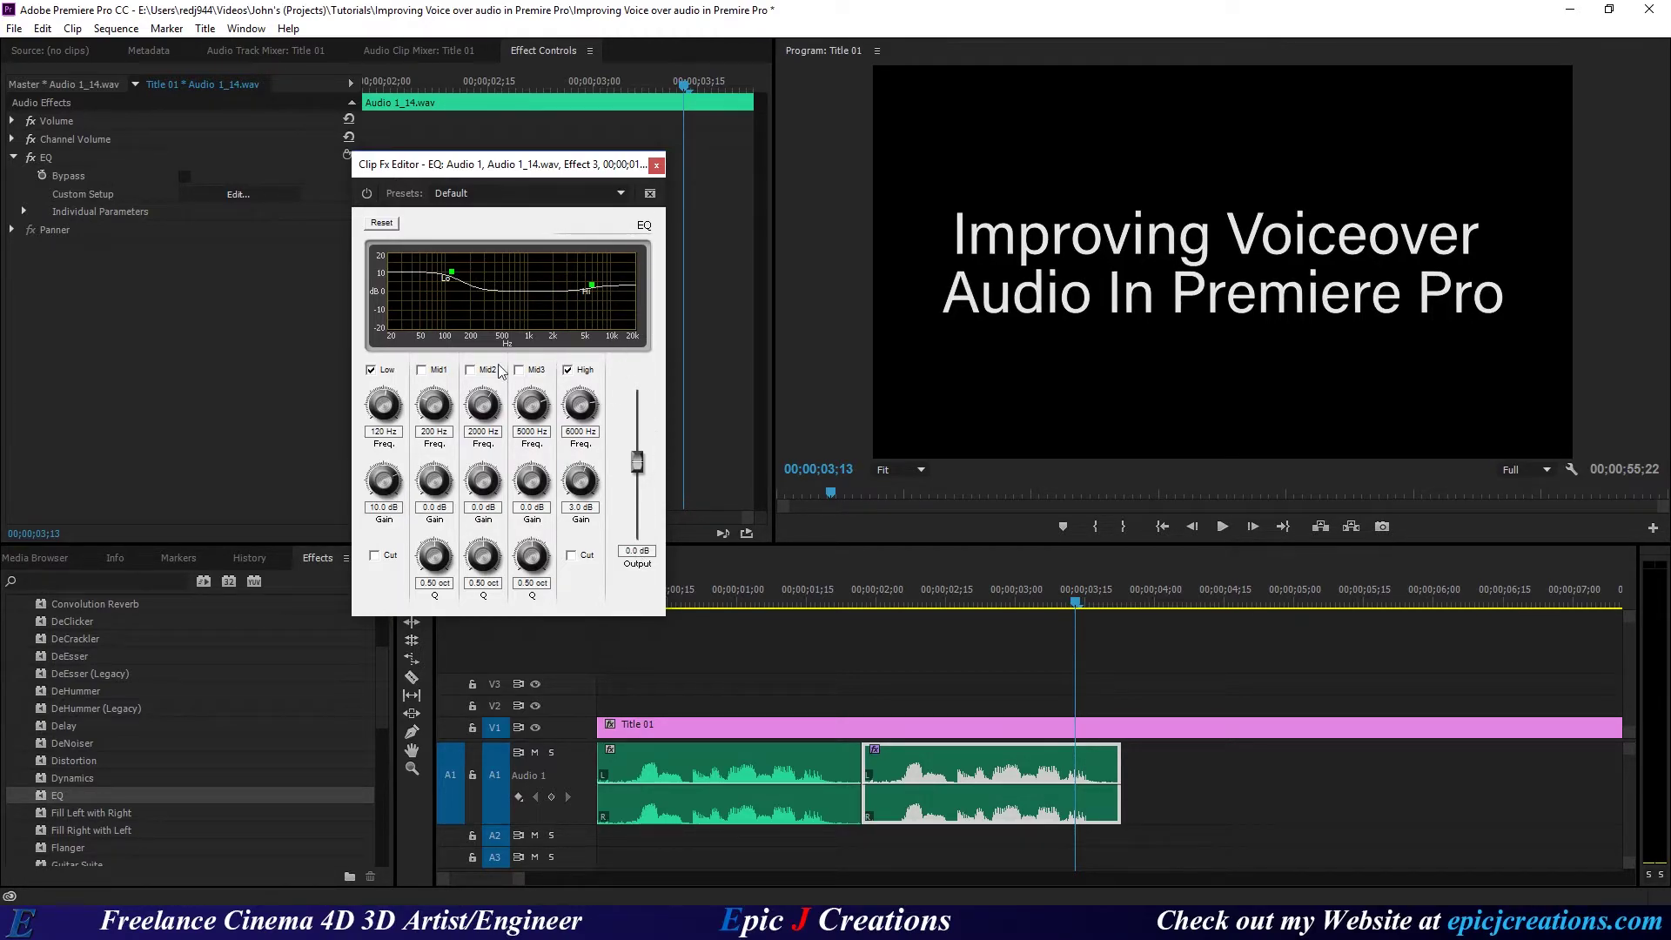
Step: Enable the Mid2 band at 2000 Hz, boost it to 16.4 dB and preview the voiceover
left_click(470, 371)
left_click_drag(485, 490, 462, 409)
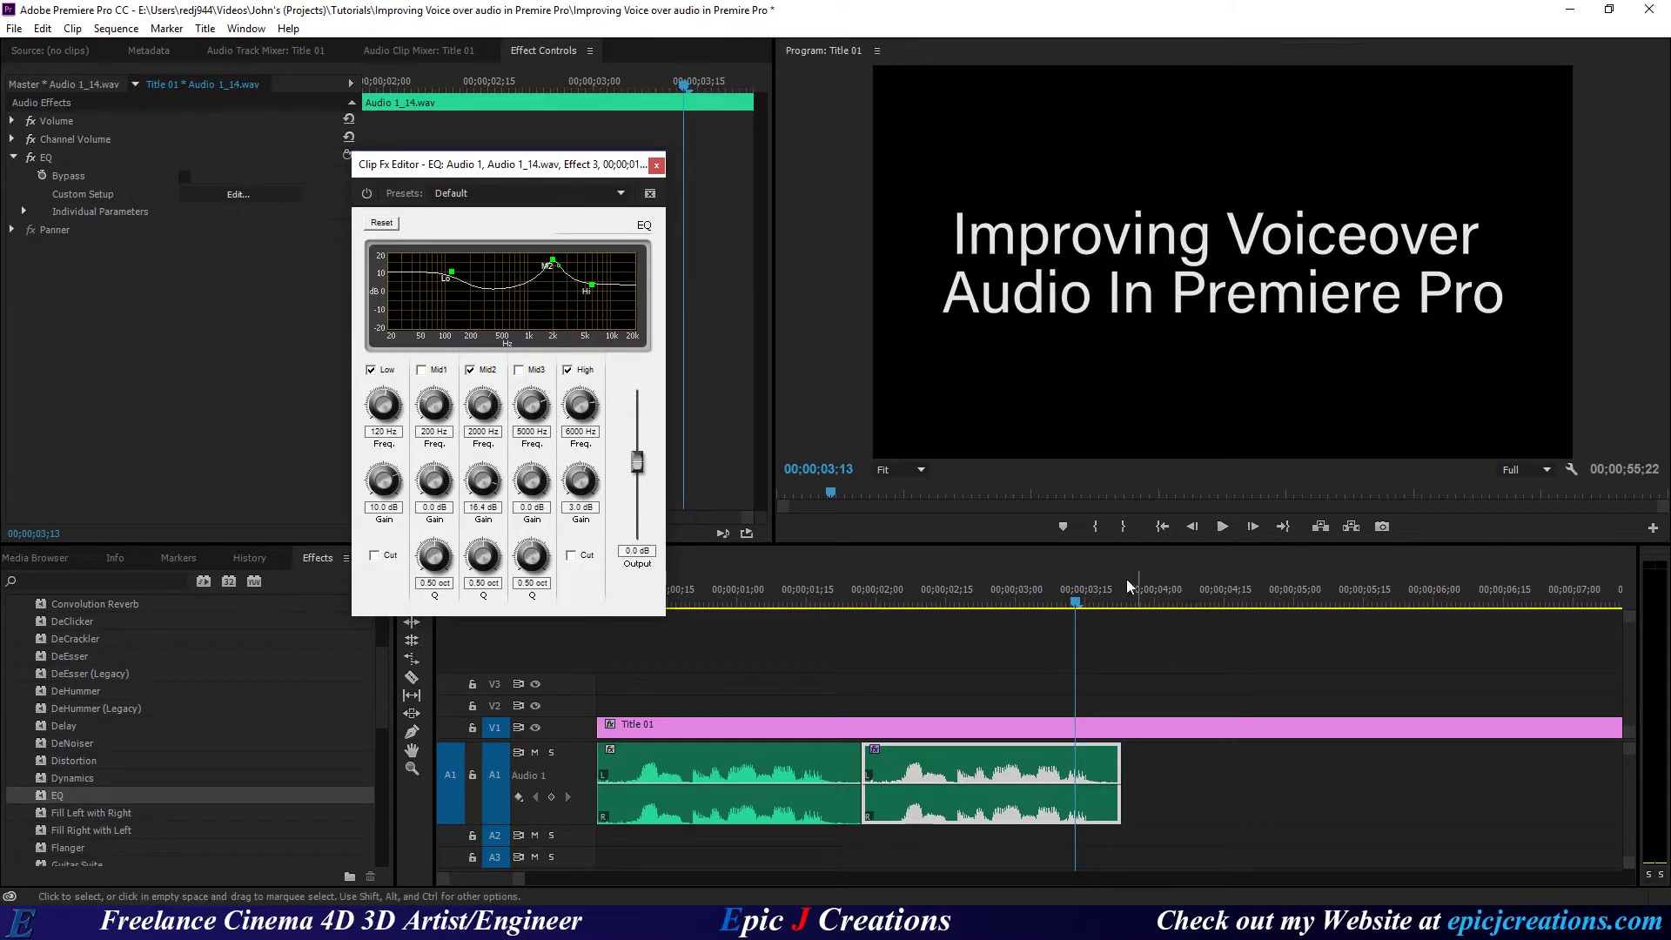
left_click(899, 726)
left_click(858, 605)
key("space")
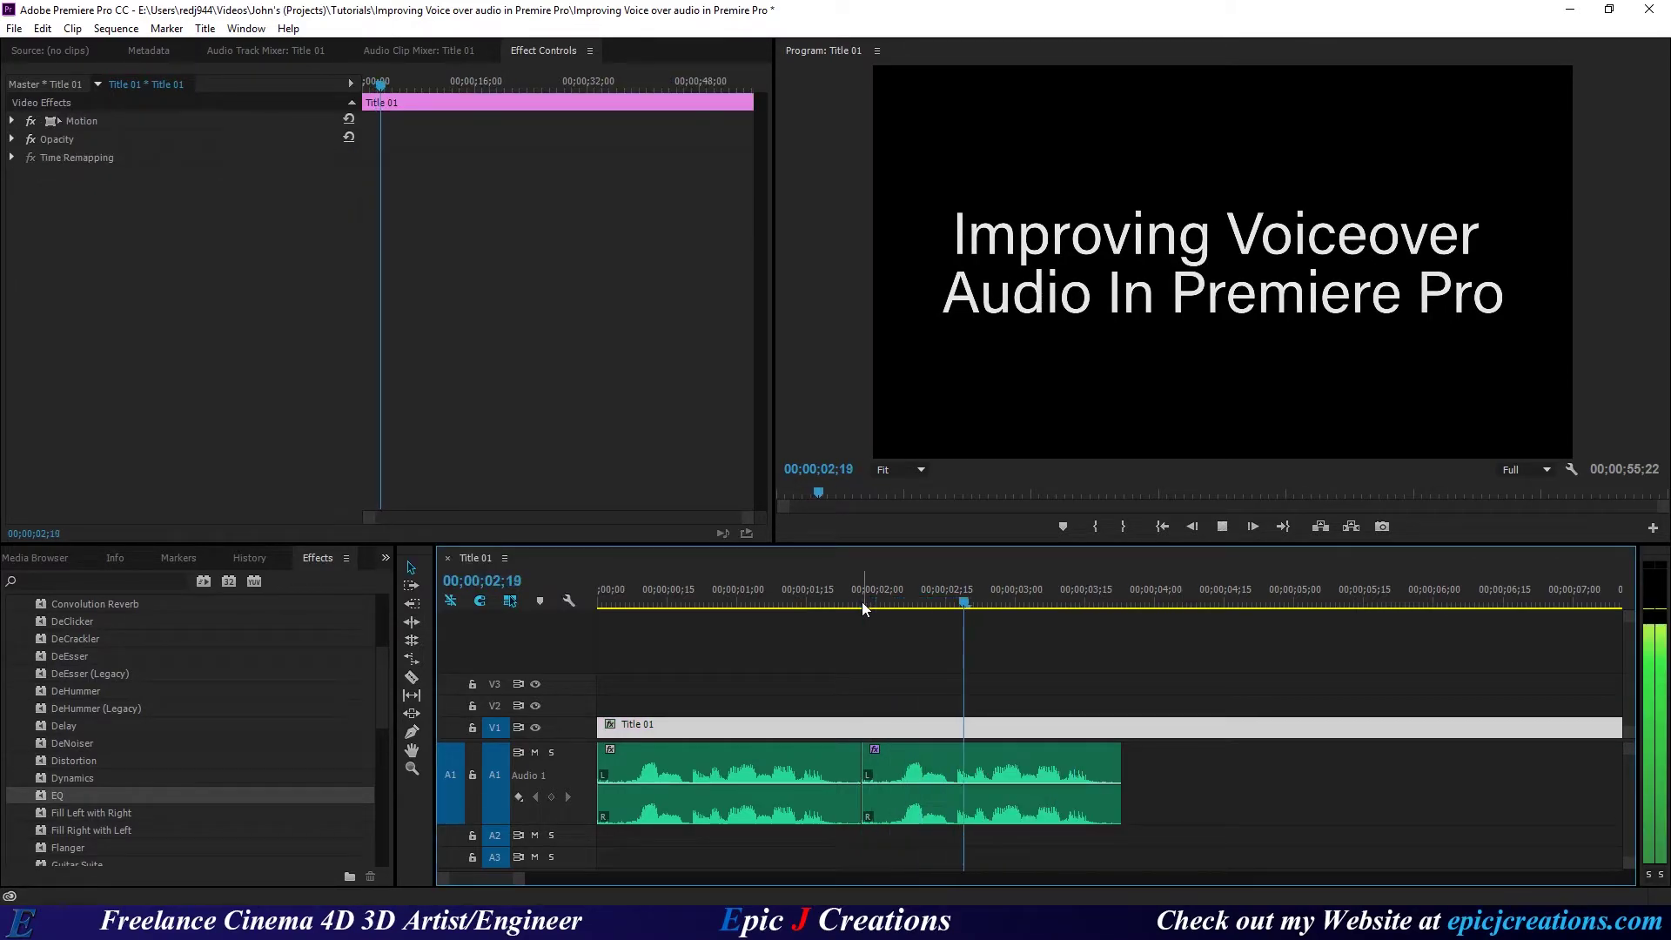
key("space")
Step: Reopen the second clip's EQ settings and nudge the playhead earlier
left_click(973, 601)
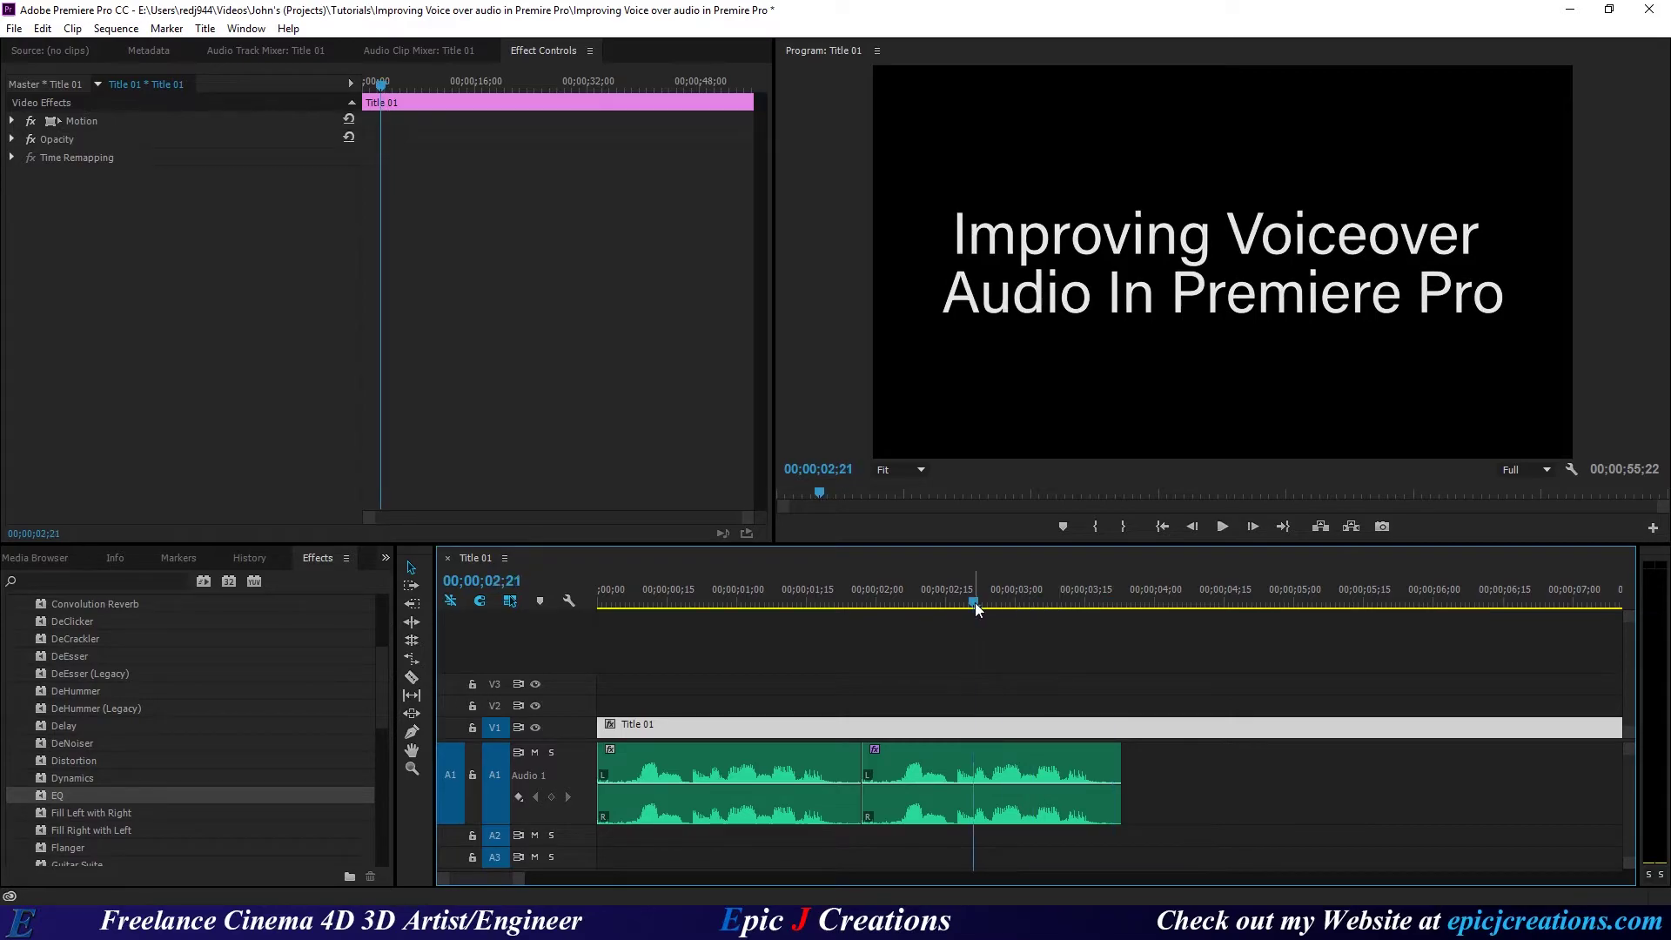
left_click(1032, 776)
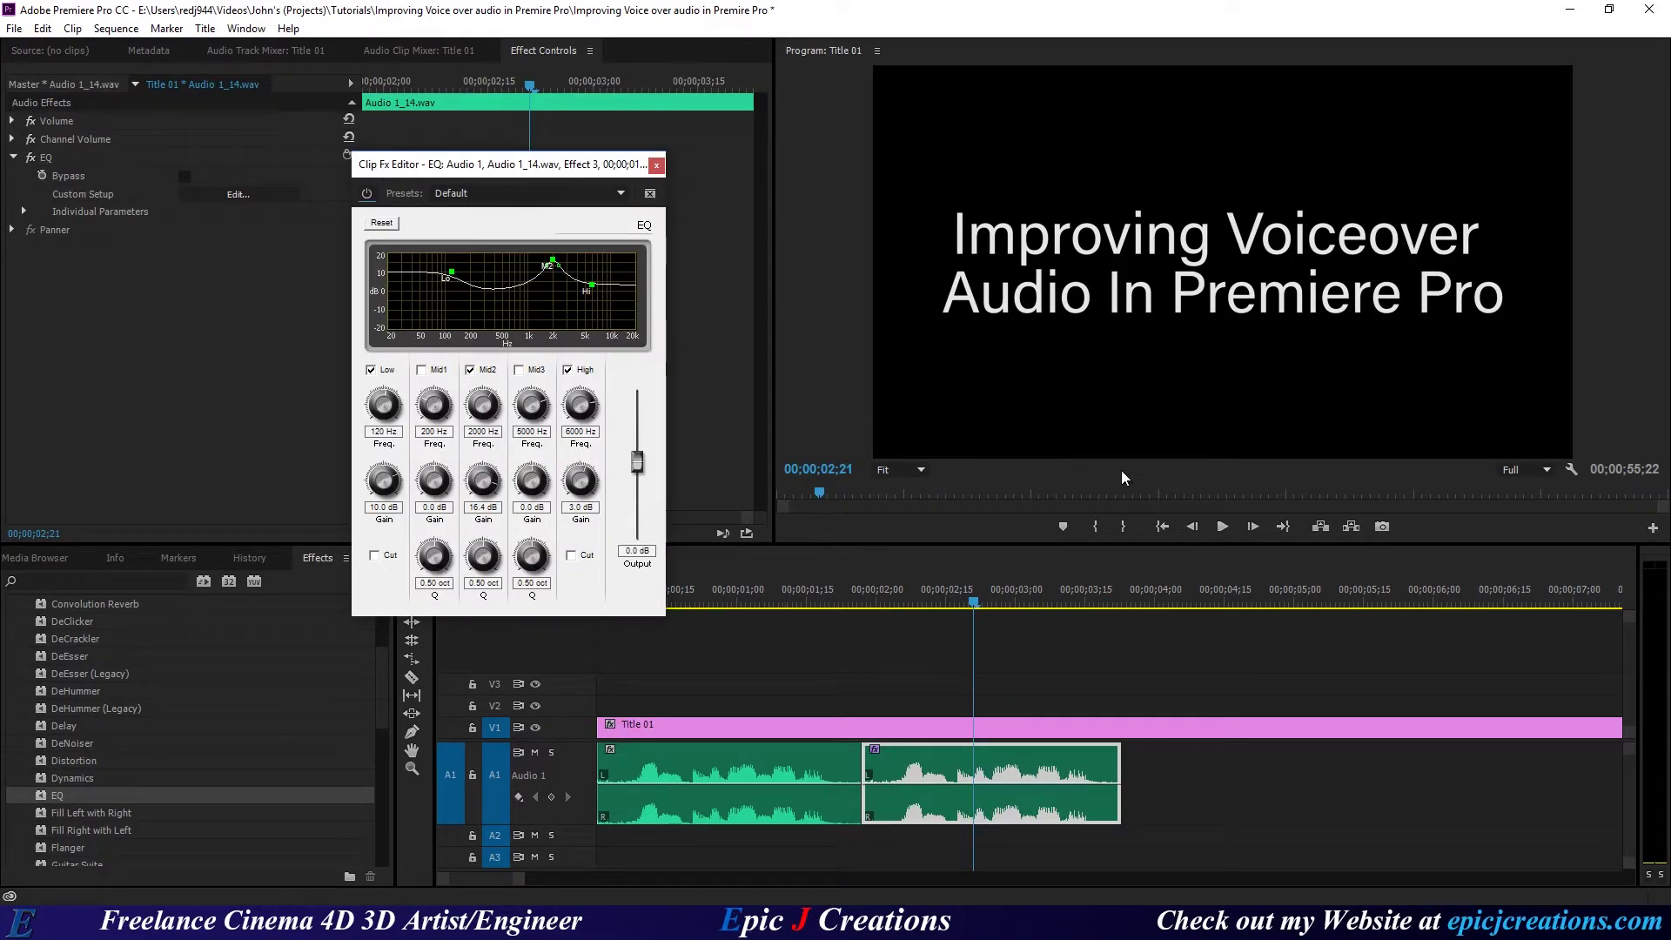
mouse_move(973, 601)
left_mouse_down()
mouse_move(918, 602)
mouse_move(1068, 604)
left_mouse_up()
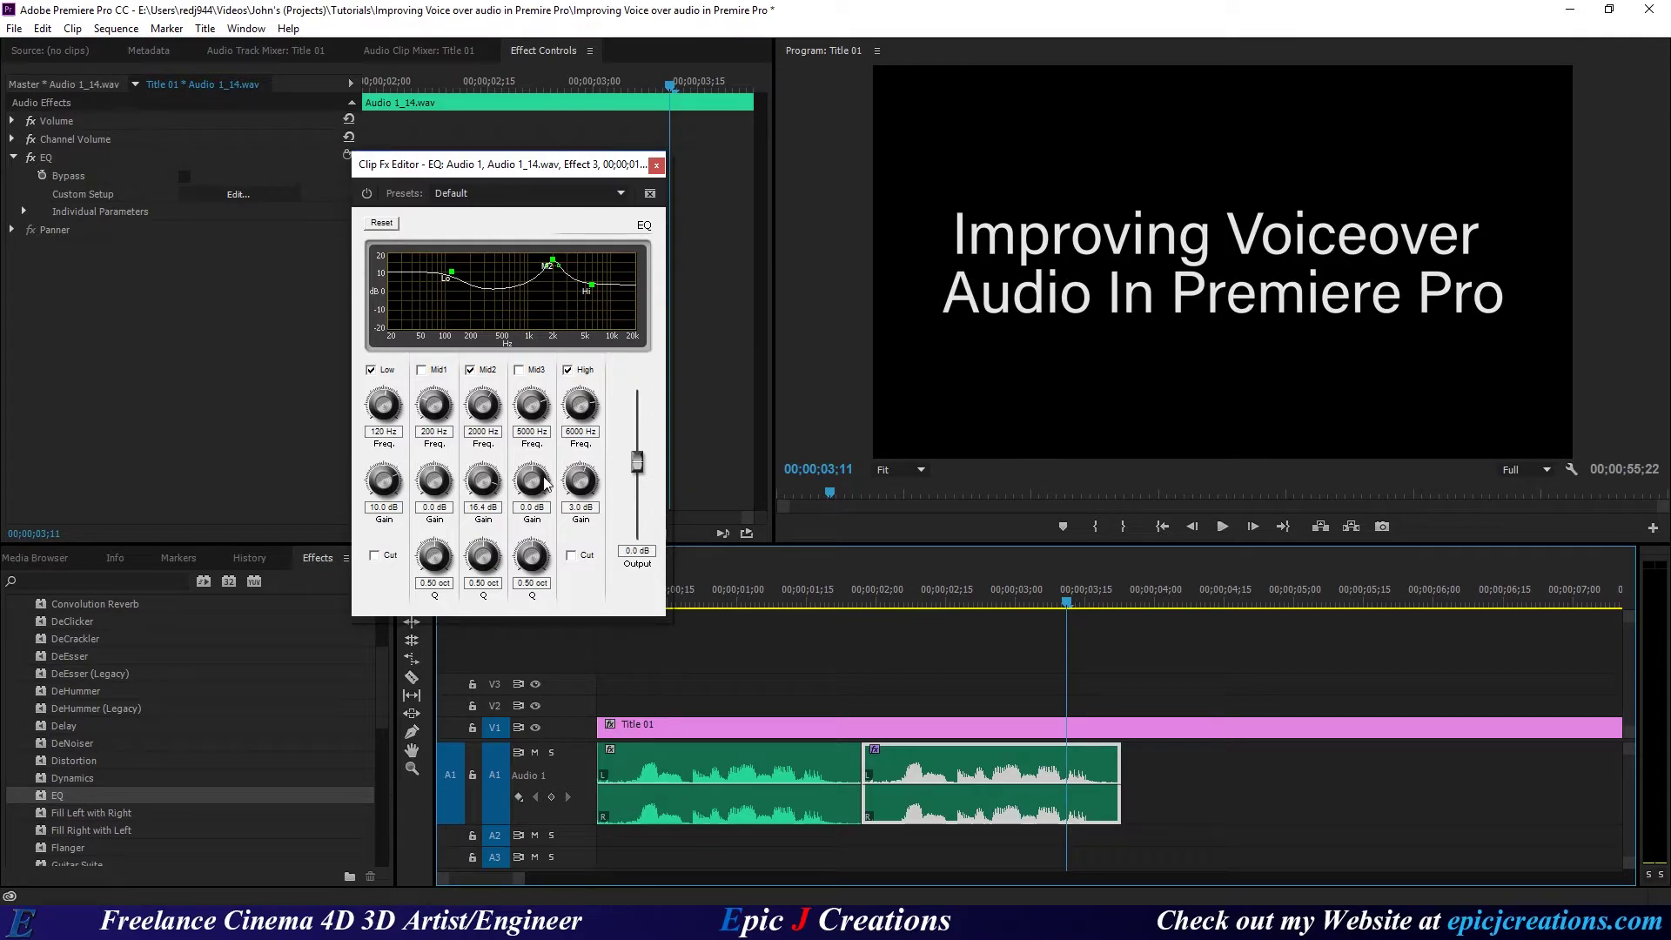
Step: Switch off Mid2, enable Mid3 at 5000 Hz with a -15 dB cut and audition it
left_click(470, 371)
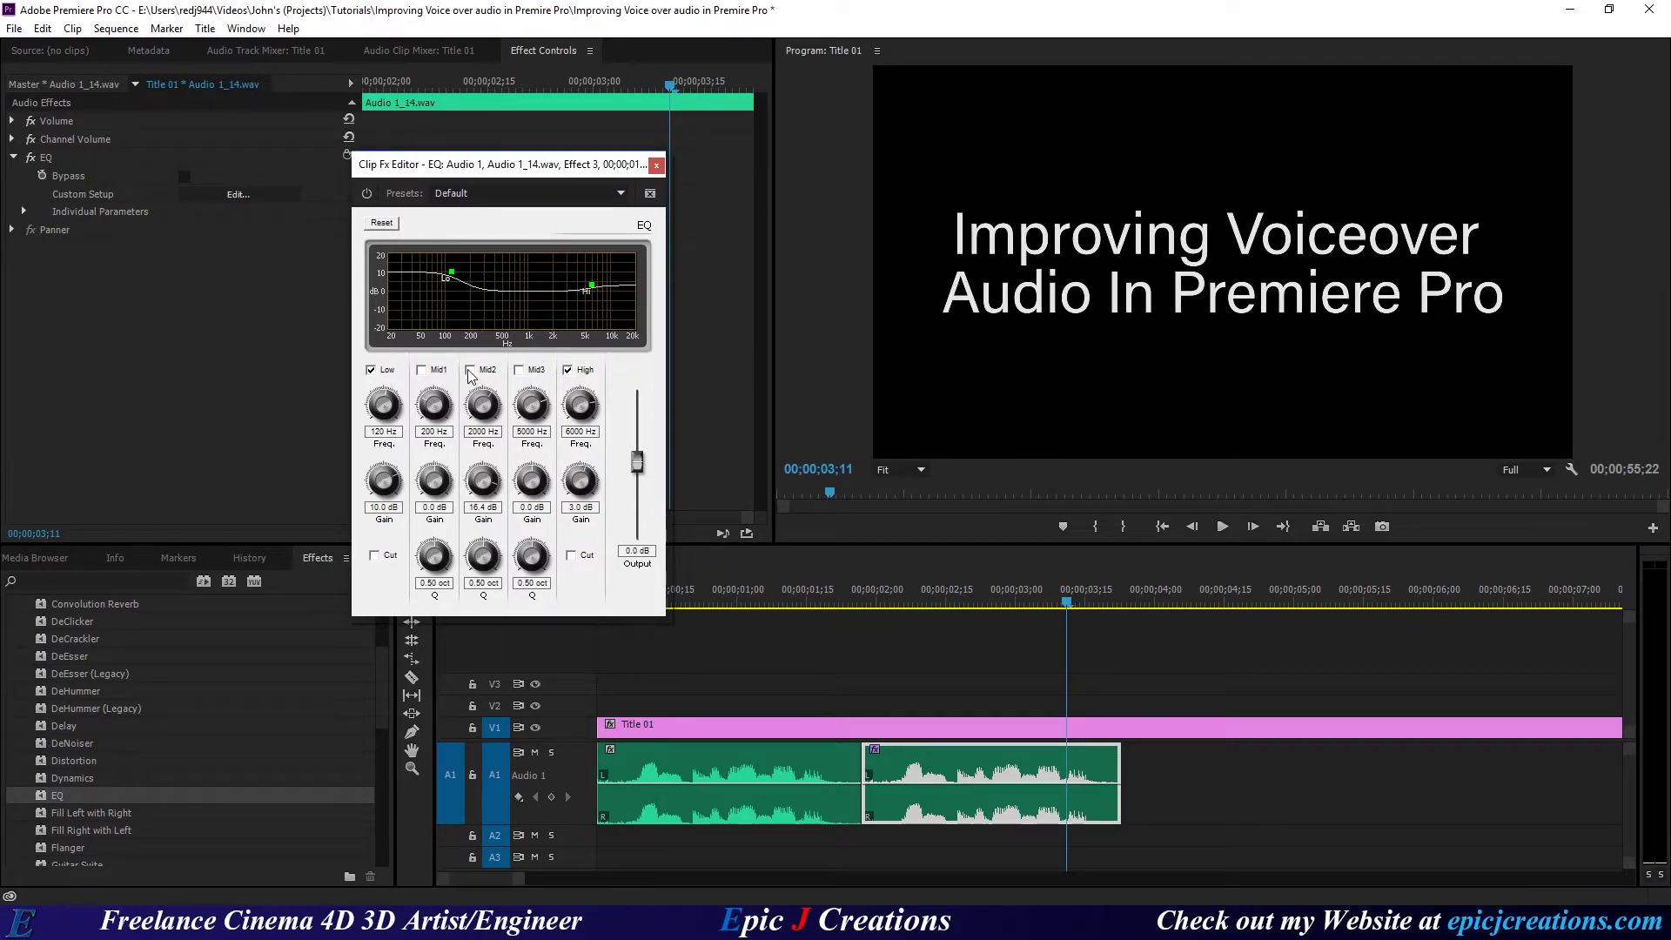
left_click(423, 370)
left_click(422, 371)
left_click(518, 371)
left_click_drag(532, 480, 516, 528)
left_click(901, 595)
key("space")
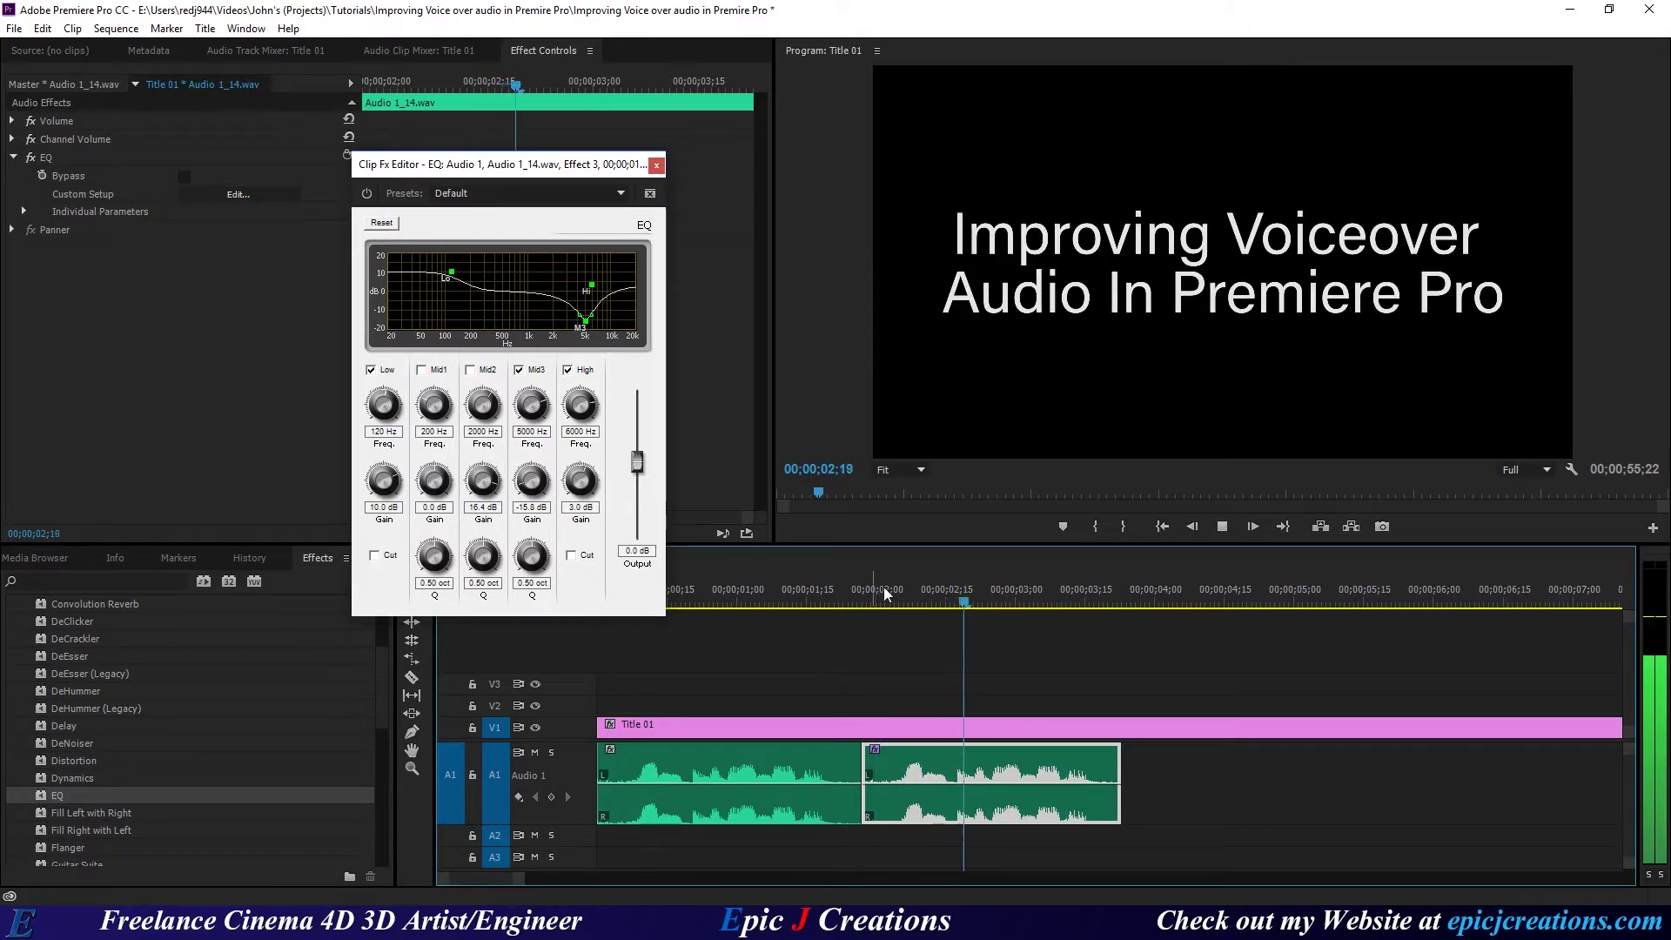
key("space")
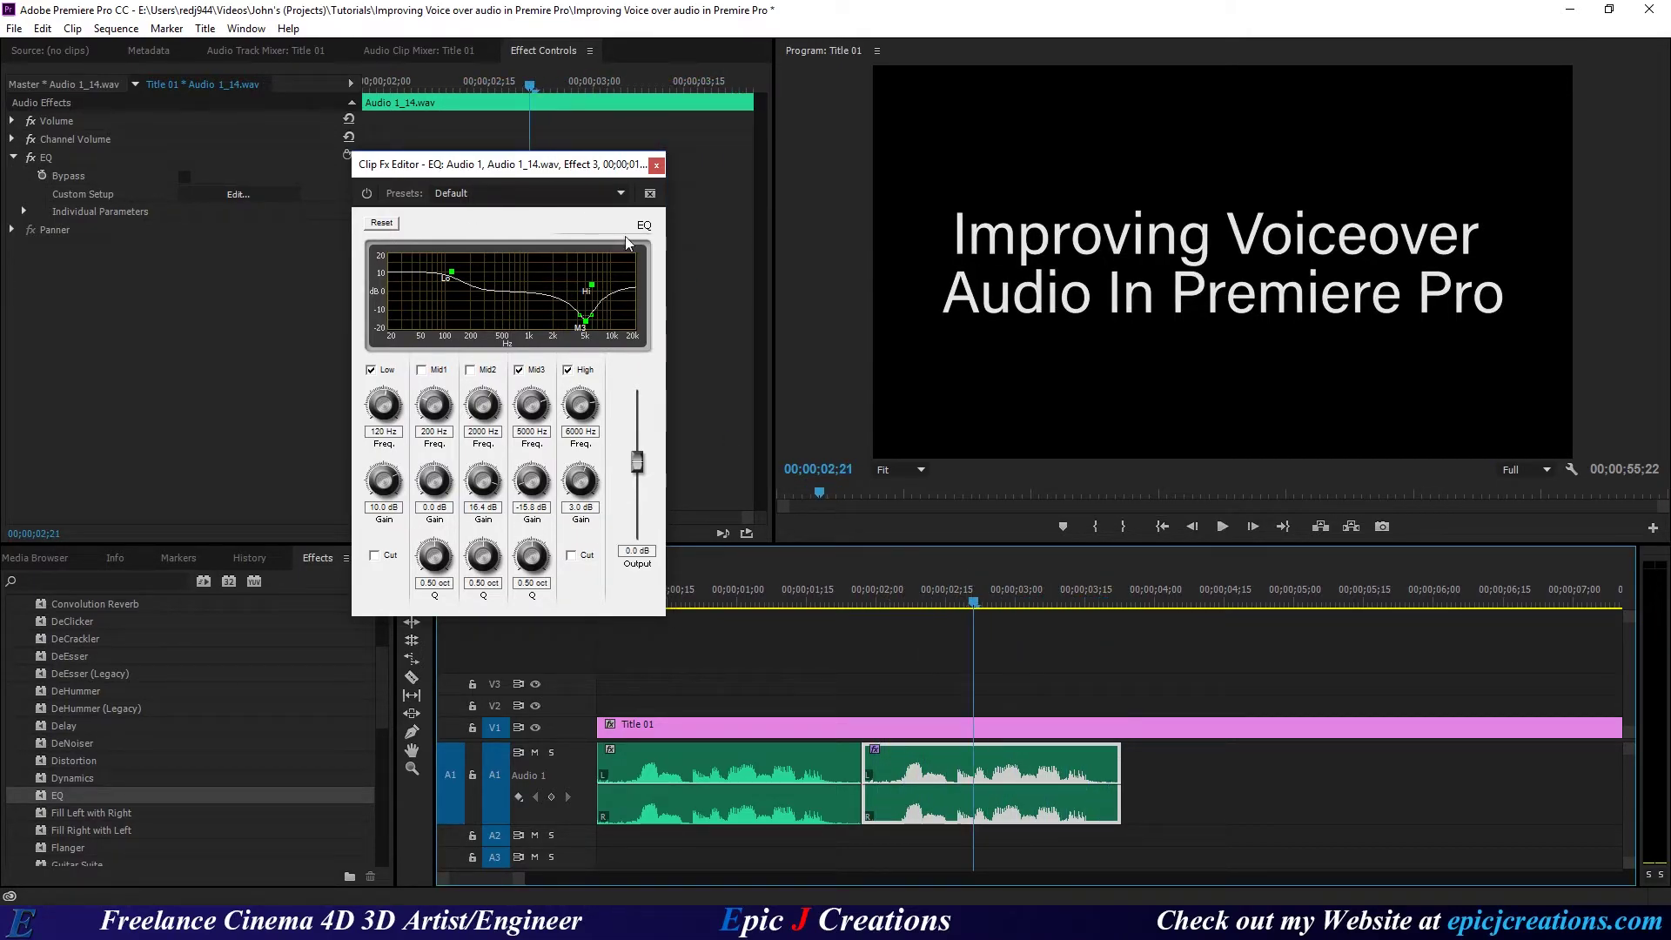
Step: Cut the High band gain to -20 dB and play the clip to hear it
mouse_move(909, 592)
left_mouse_down()
mouse_move(881, 591)
mouse_move(960, 591)
left_mouse_up()
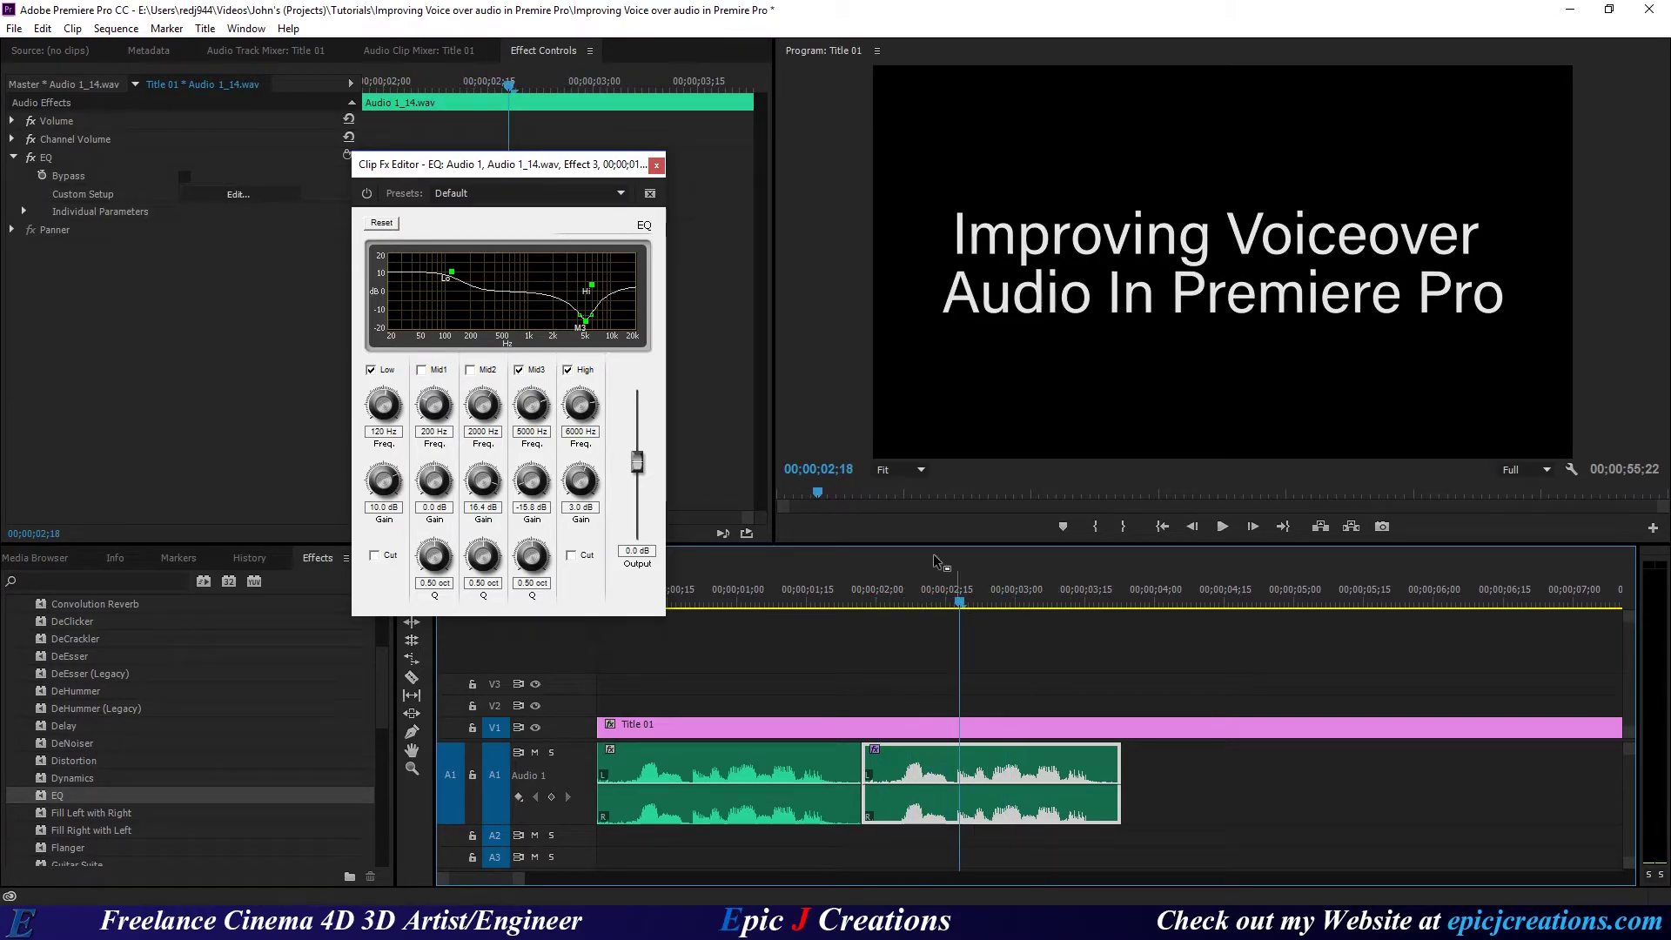
left_click(585, 502)
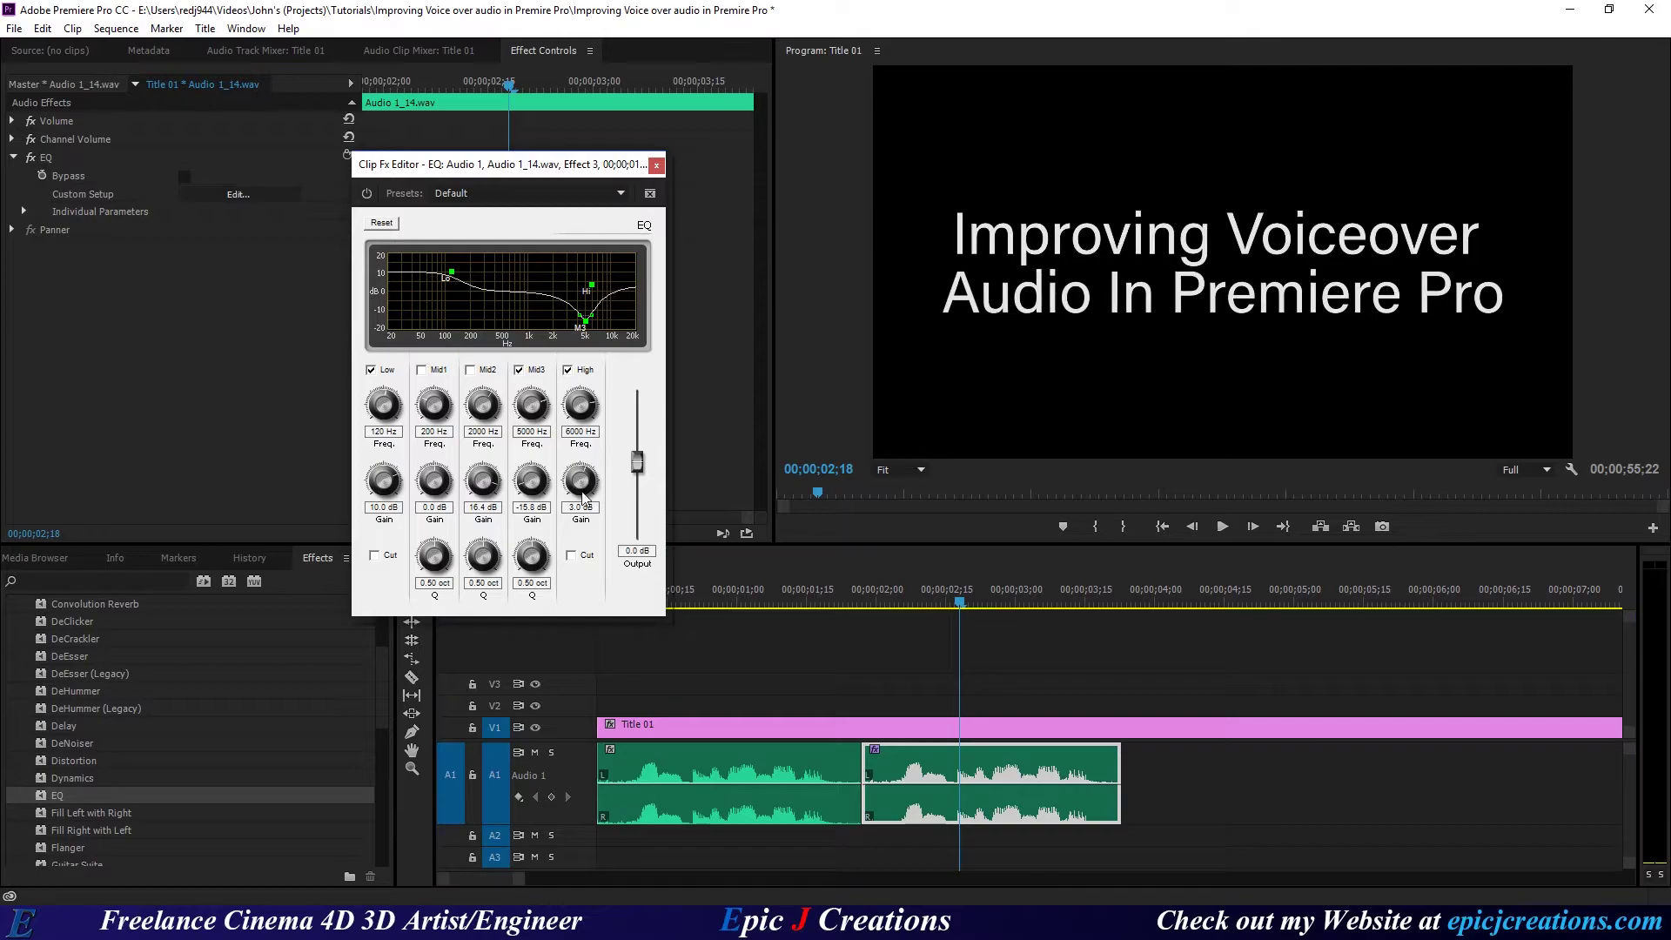
left_click_drag(586, 504, 583, 539)
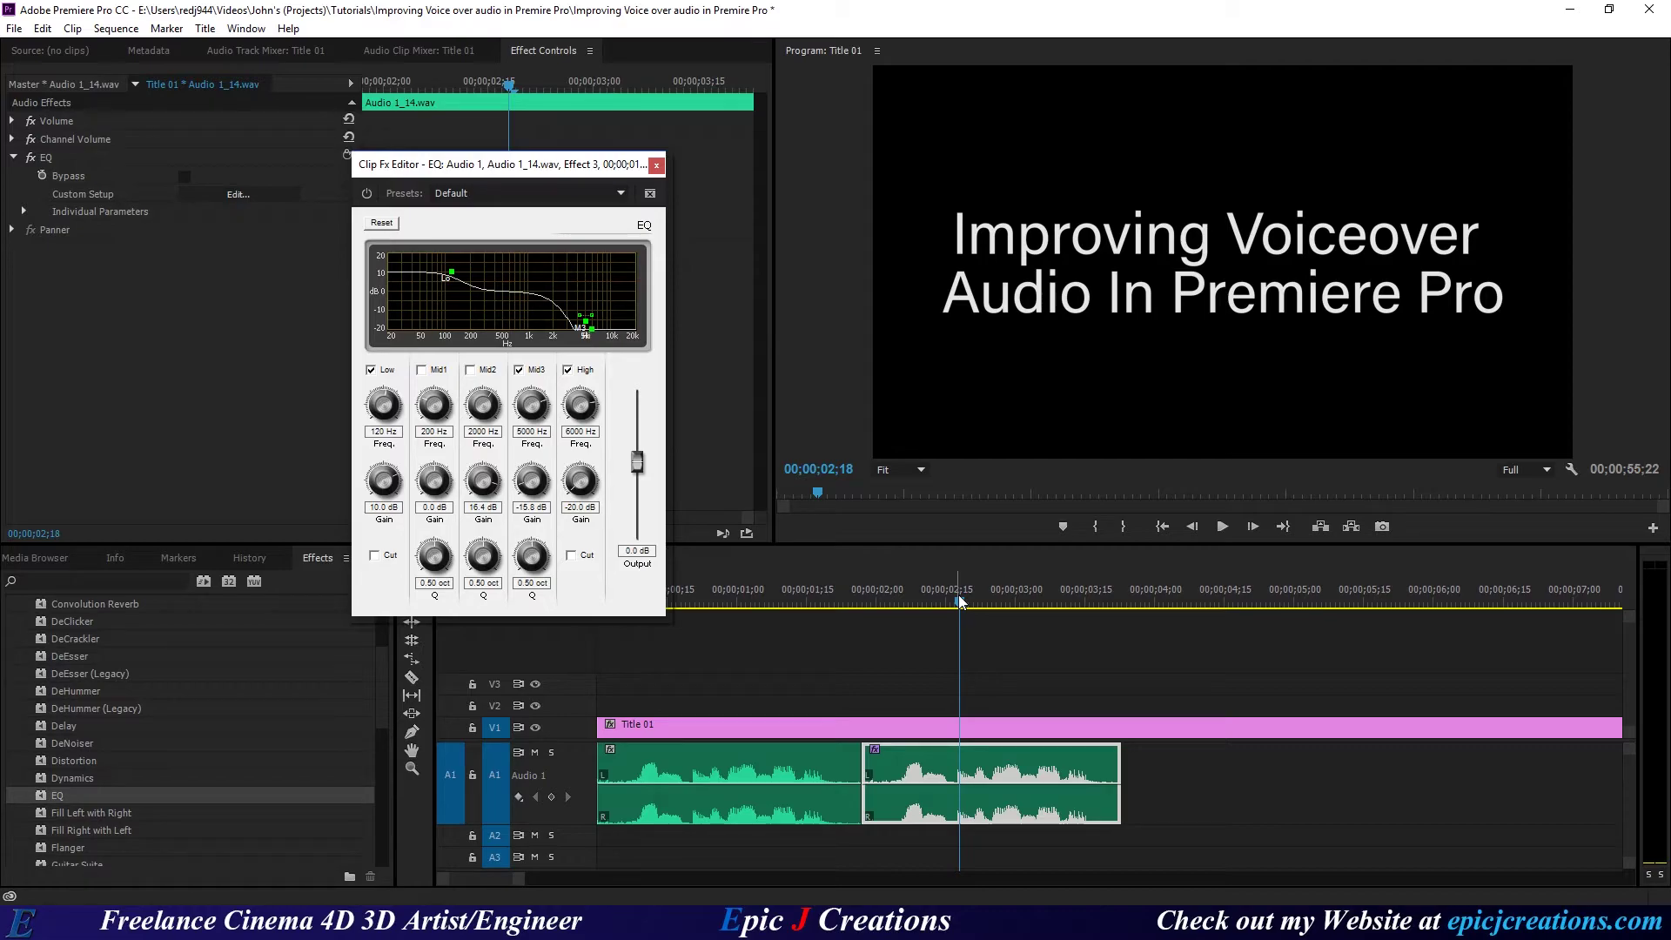
left_click_drag(961, 599, 880, 599)
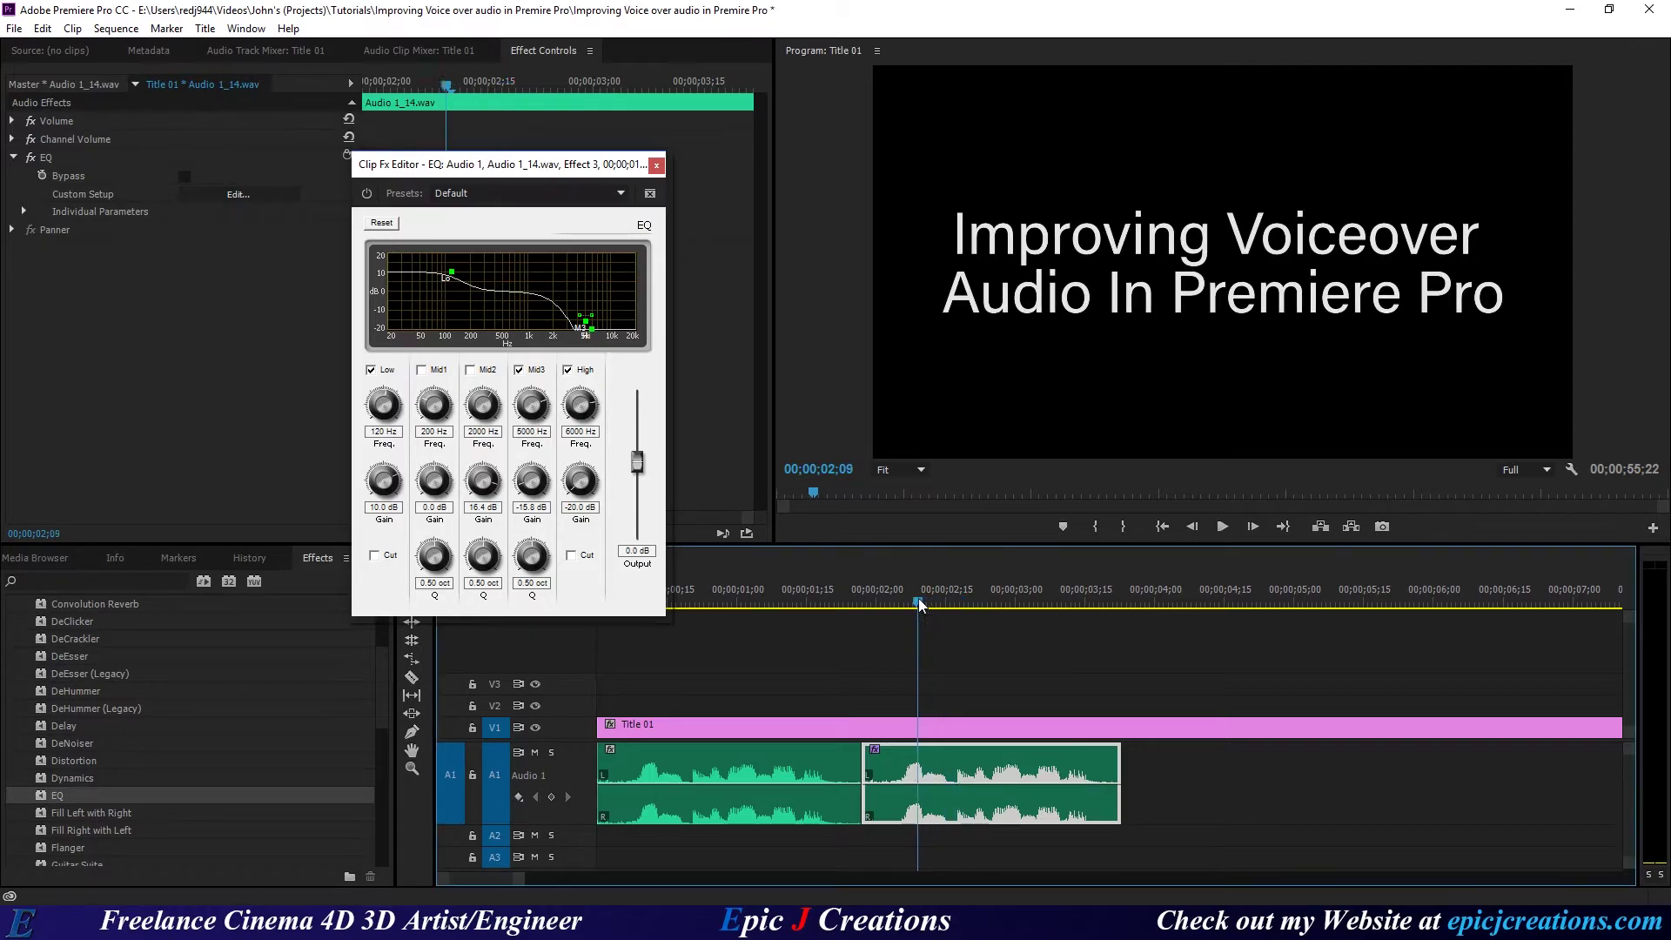
key("space")
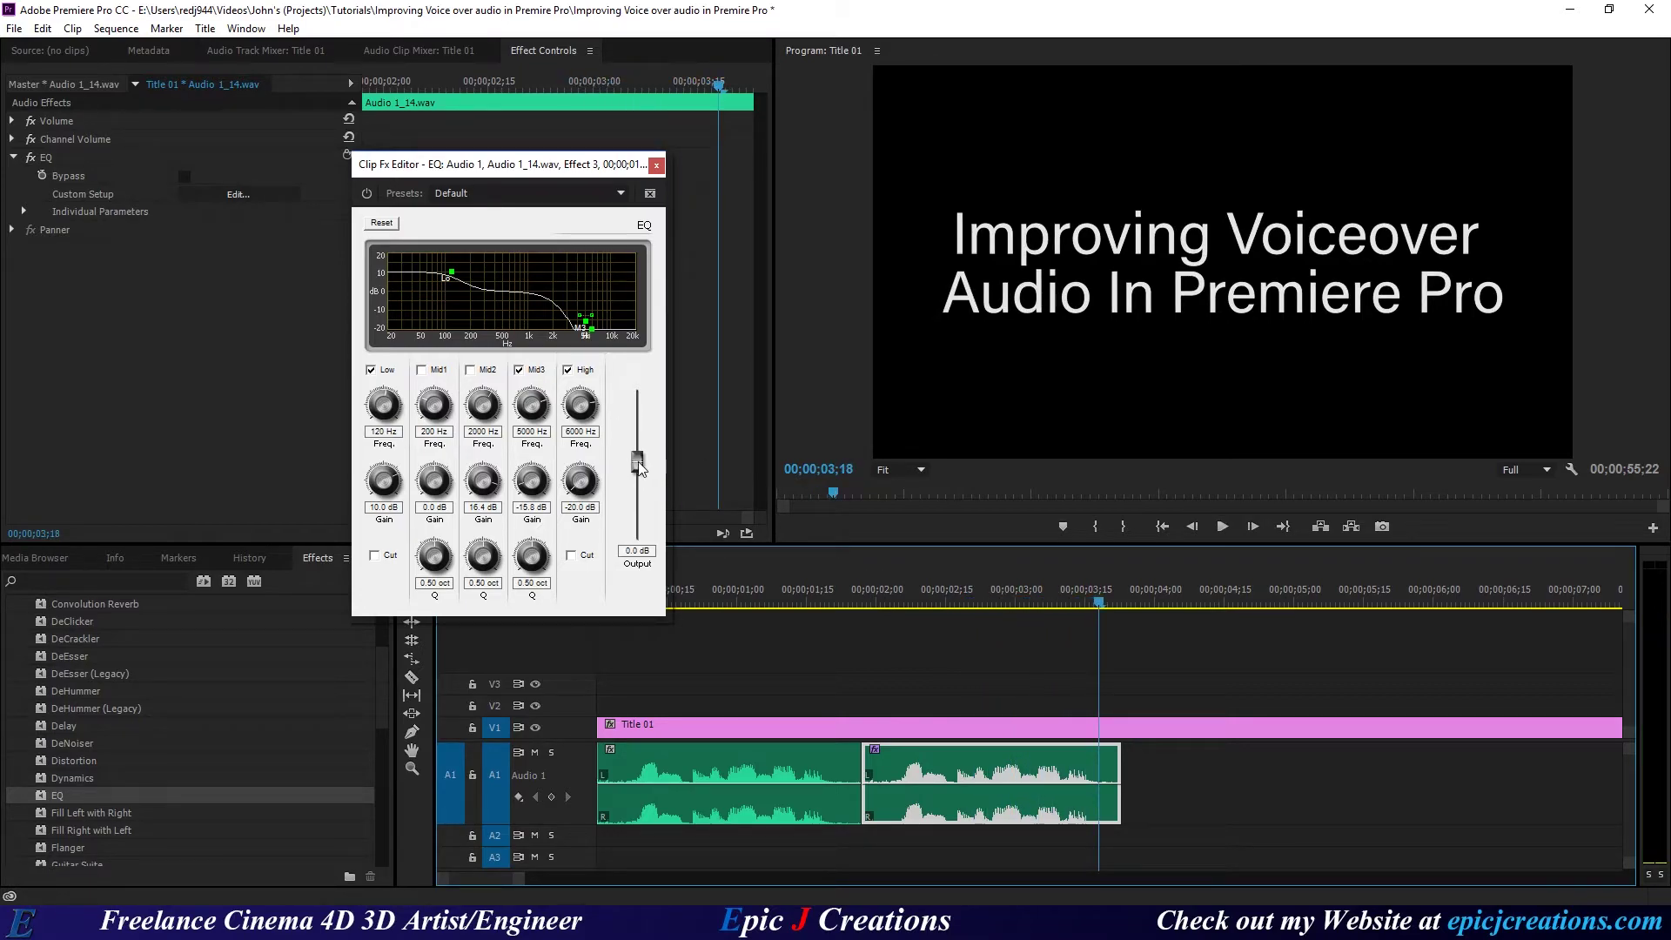
Step: Raise the EQ output level and replay to hear the louder output
left_click_drag(638, 463, 639, 444)
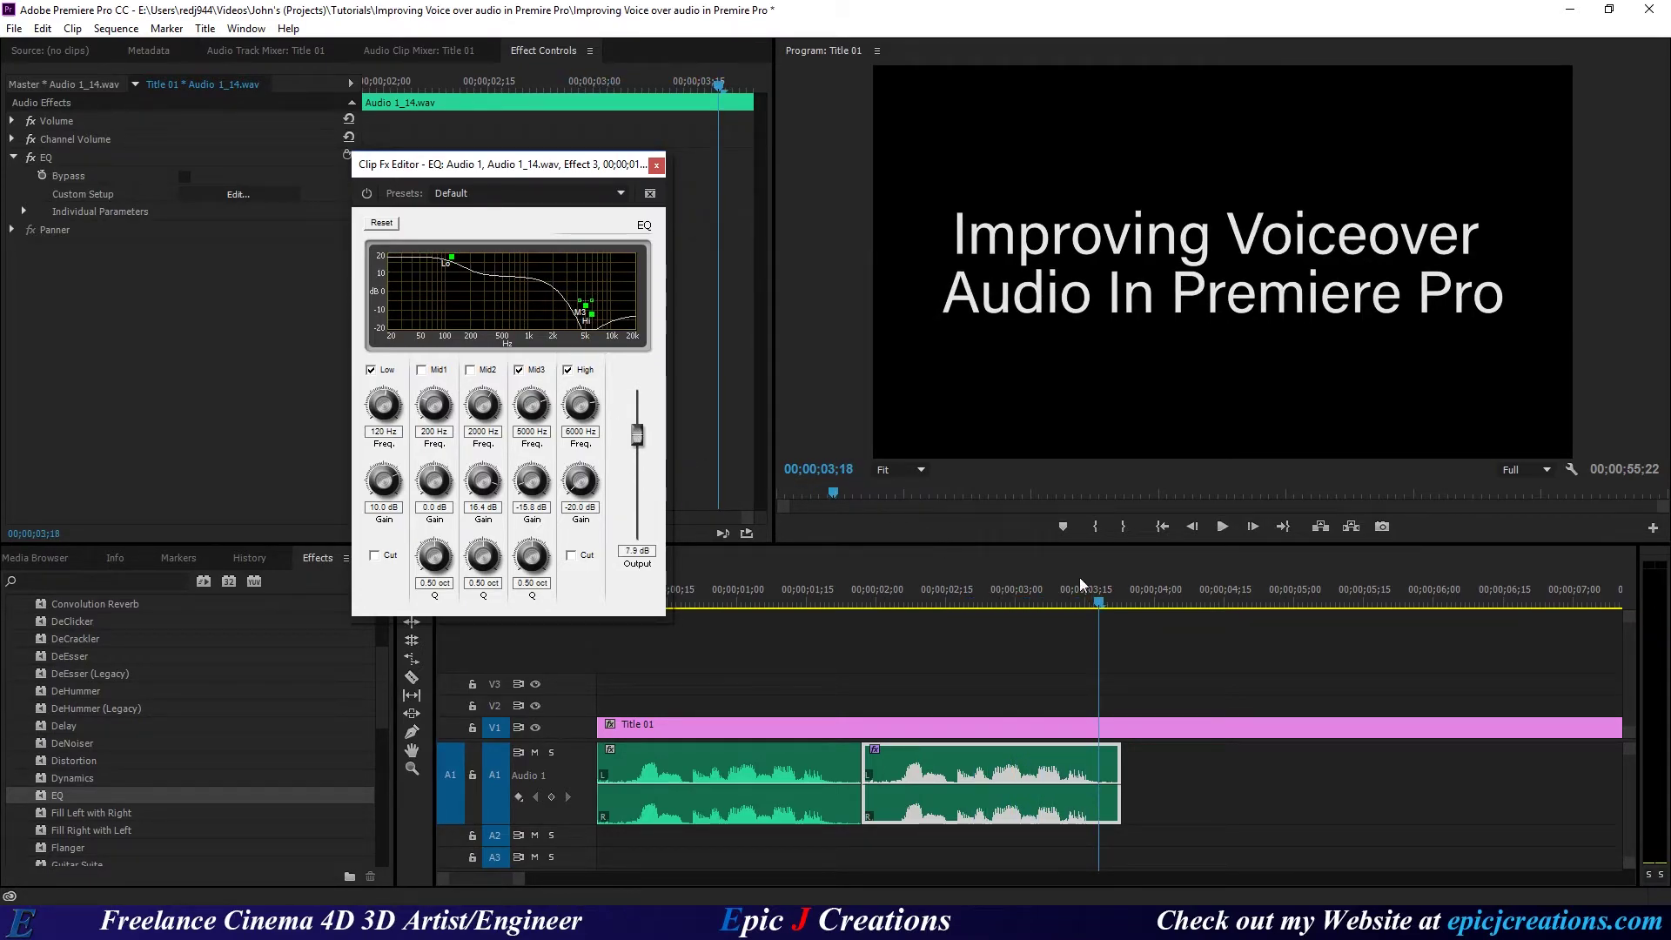
left_click(885, 600)
key("space")
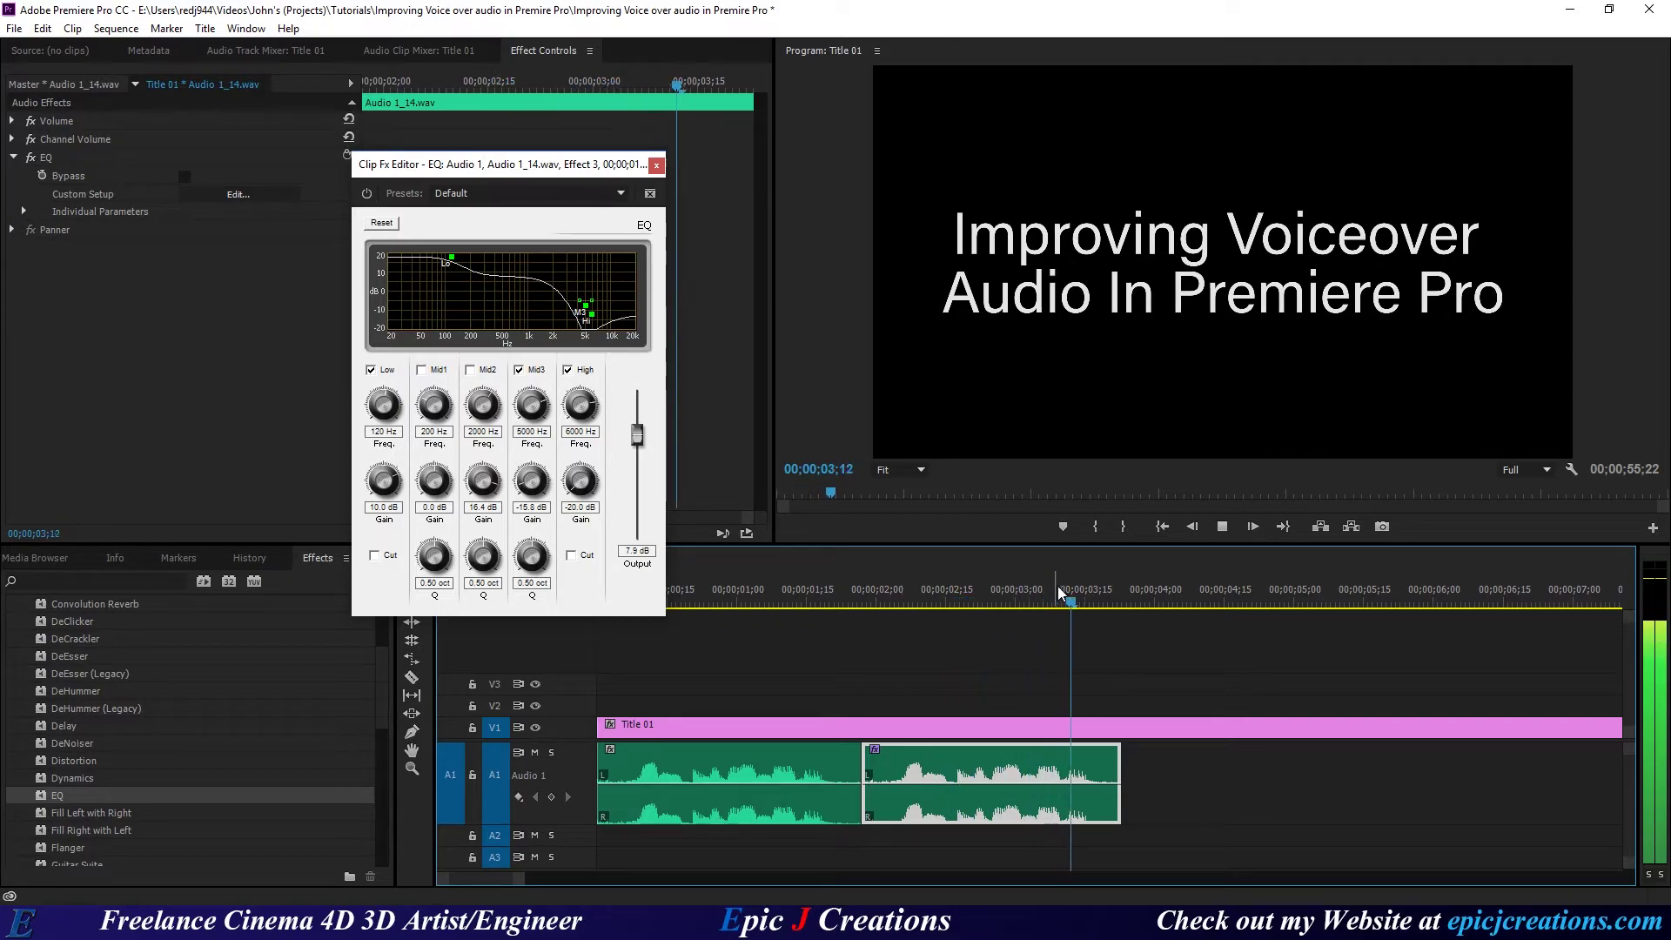
key("space")
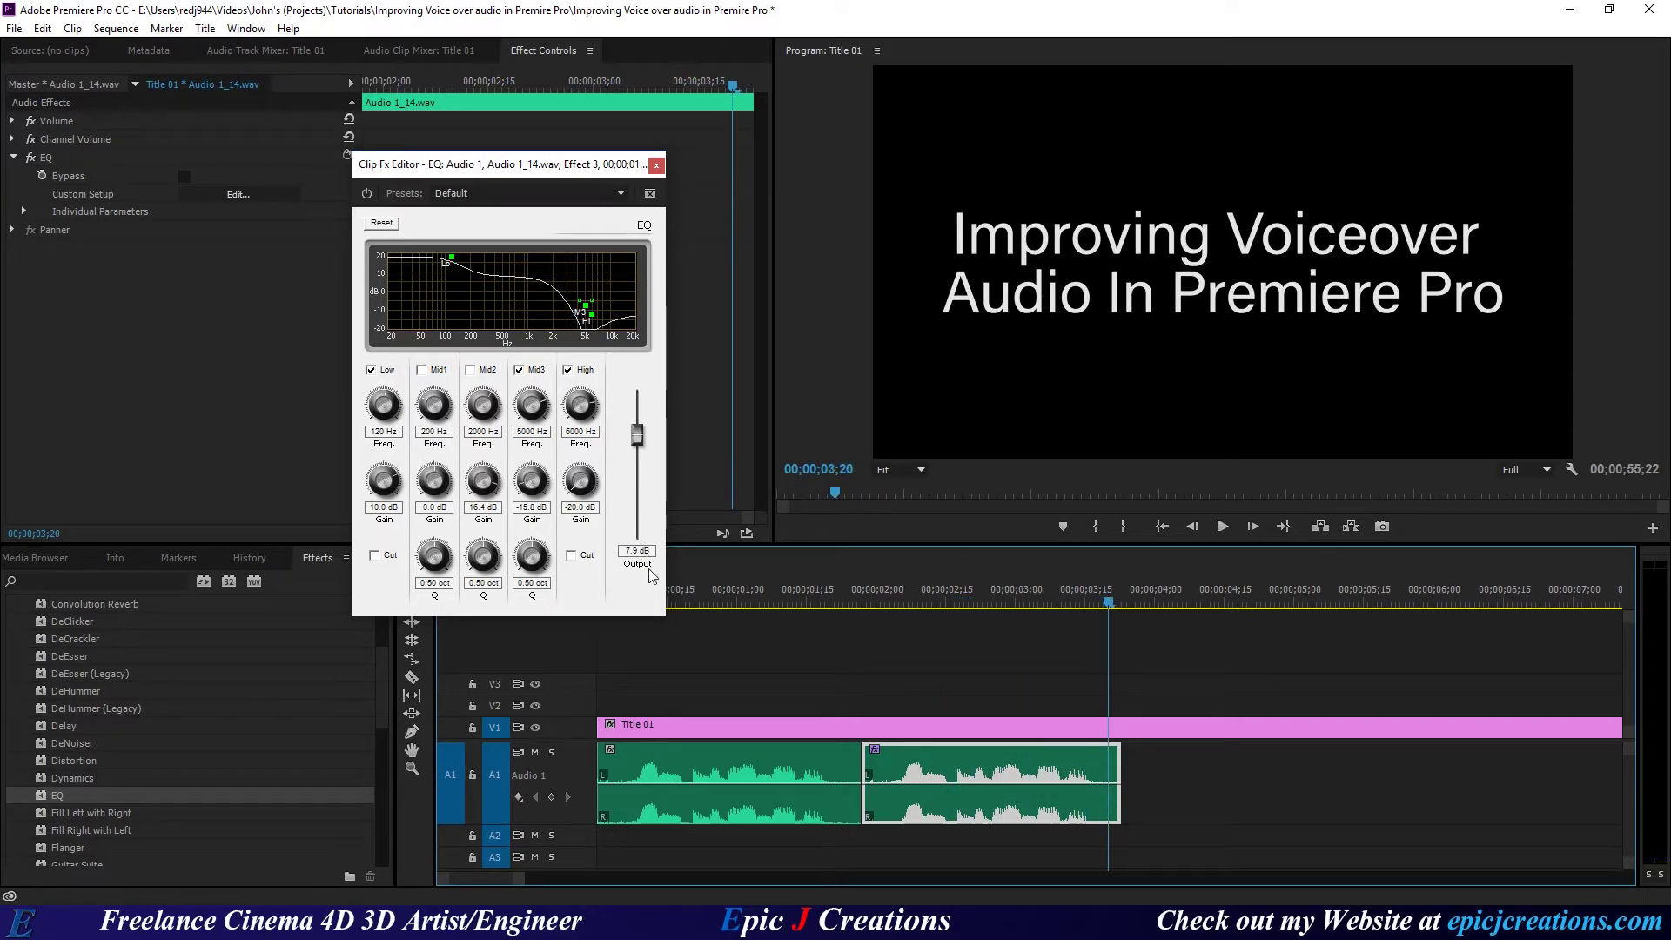
Step: Set Output back to 0 dB, turn off Mid3 and restore High gain to 3 dB
left_click(638, 550)
type("0")
key("Return")
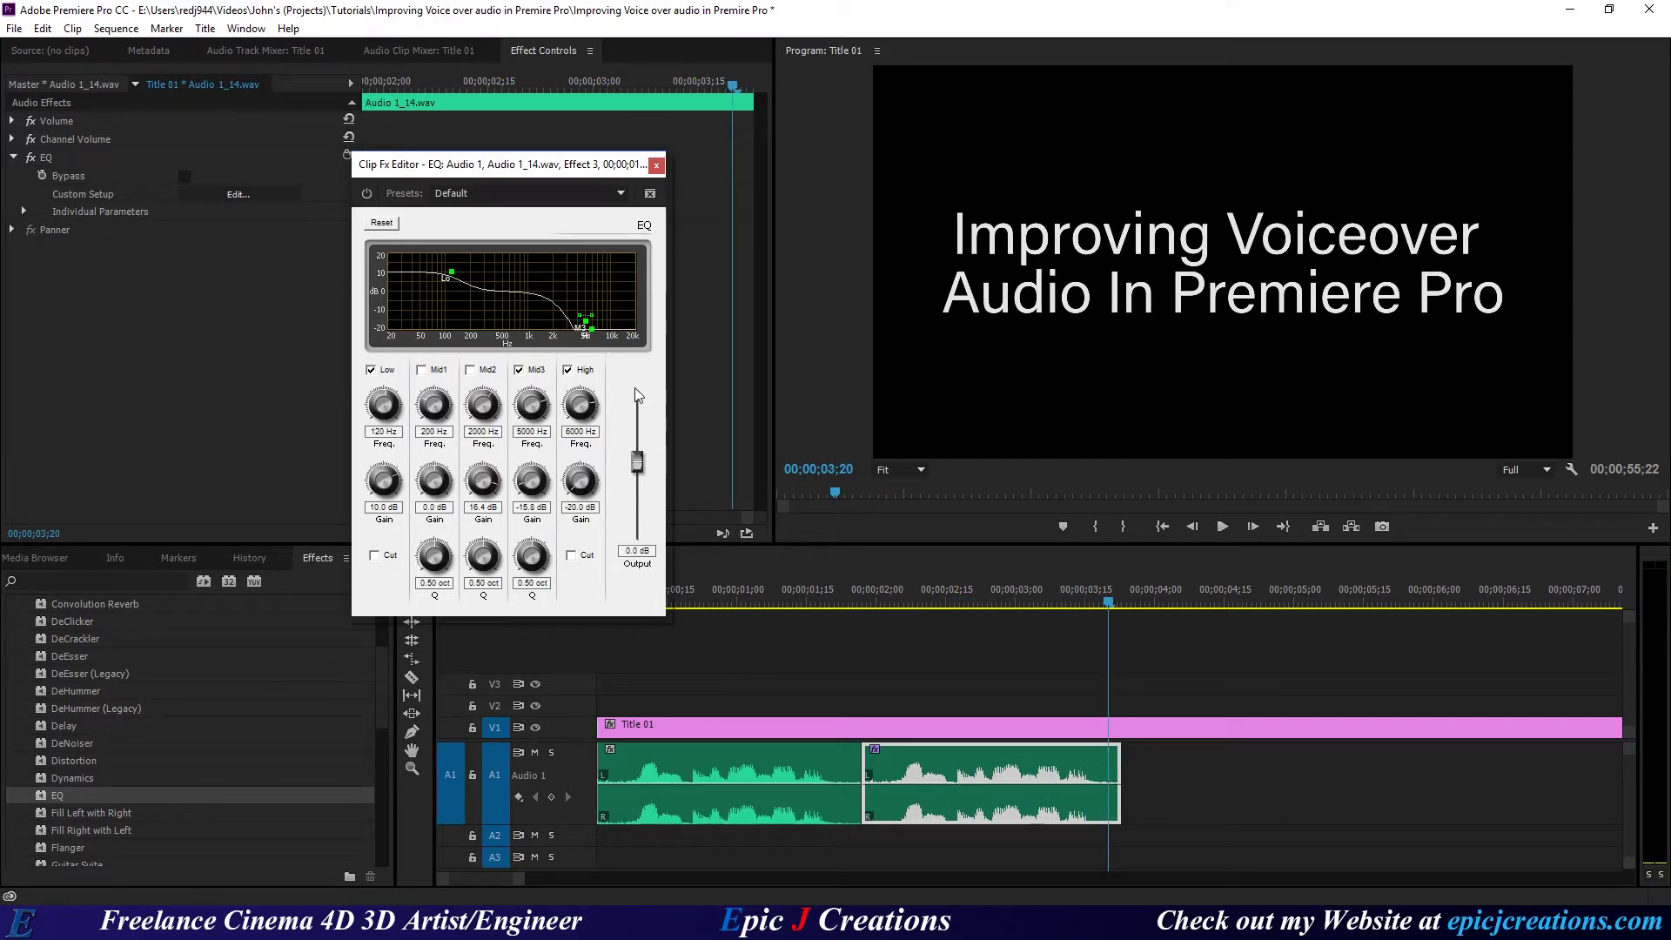
left_click(519, 370)
left_click(581, 507)
type("3")
key("Return")
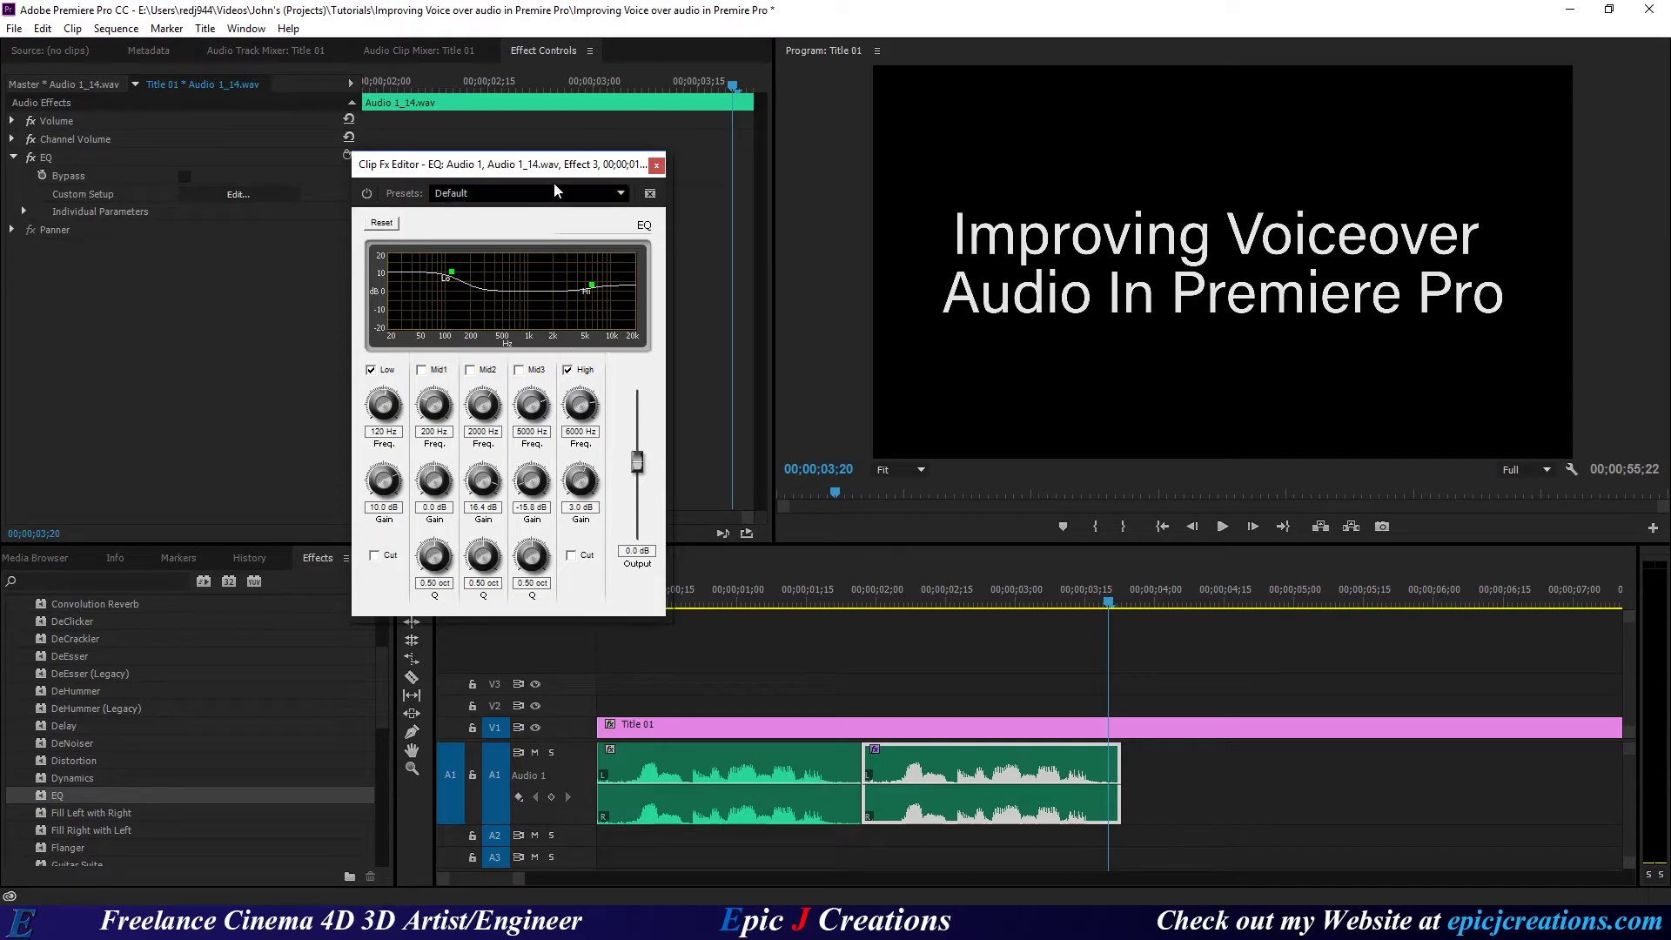
Step: Nudge the Clip Fx Editor window aside before switching to the browser
left_click_drag(492, 170, 596, 206)
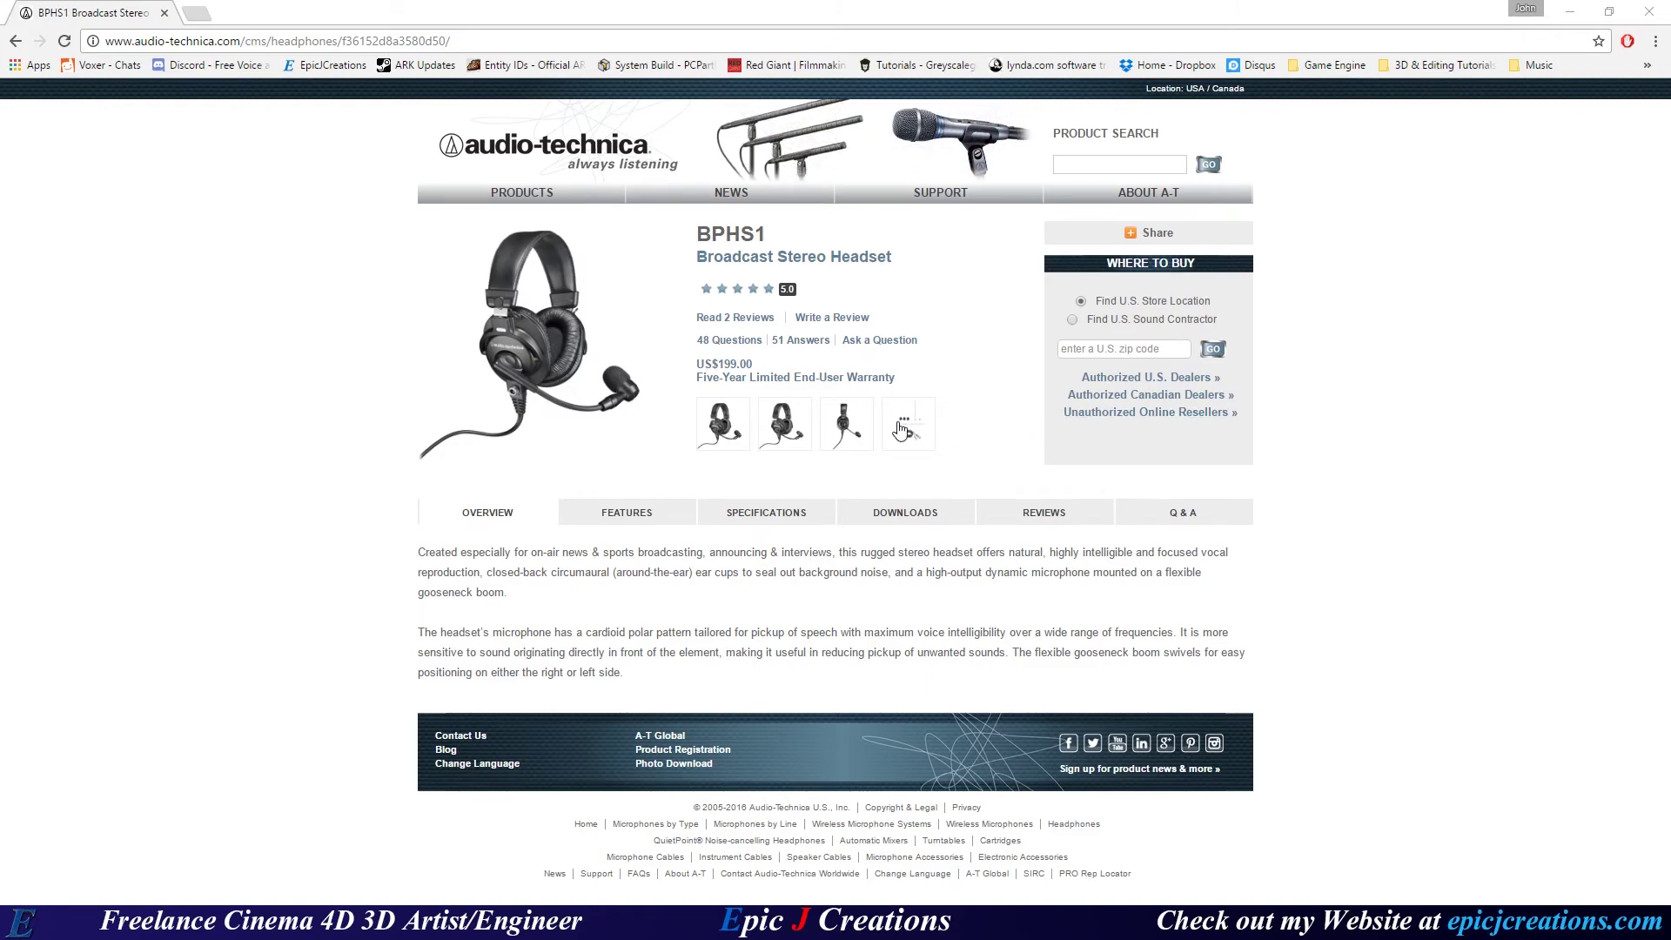
Step: View the BPHS1 accessories image enlarged, then enlarge the headset product photo
left_click(604, 403)
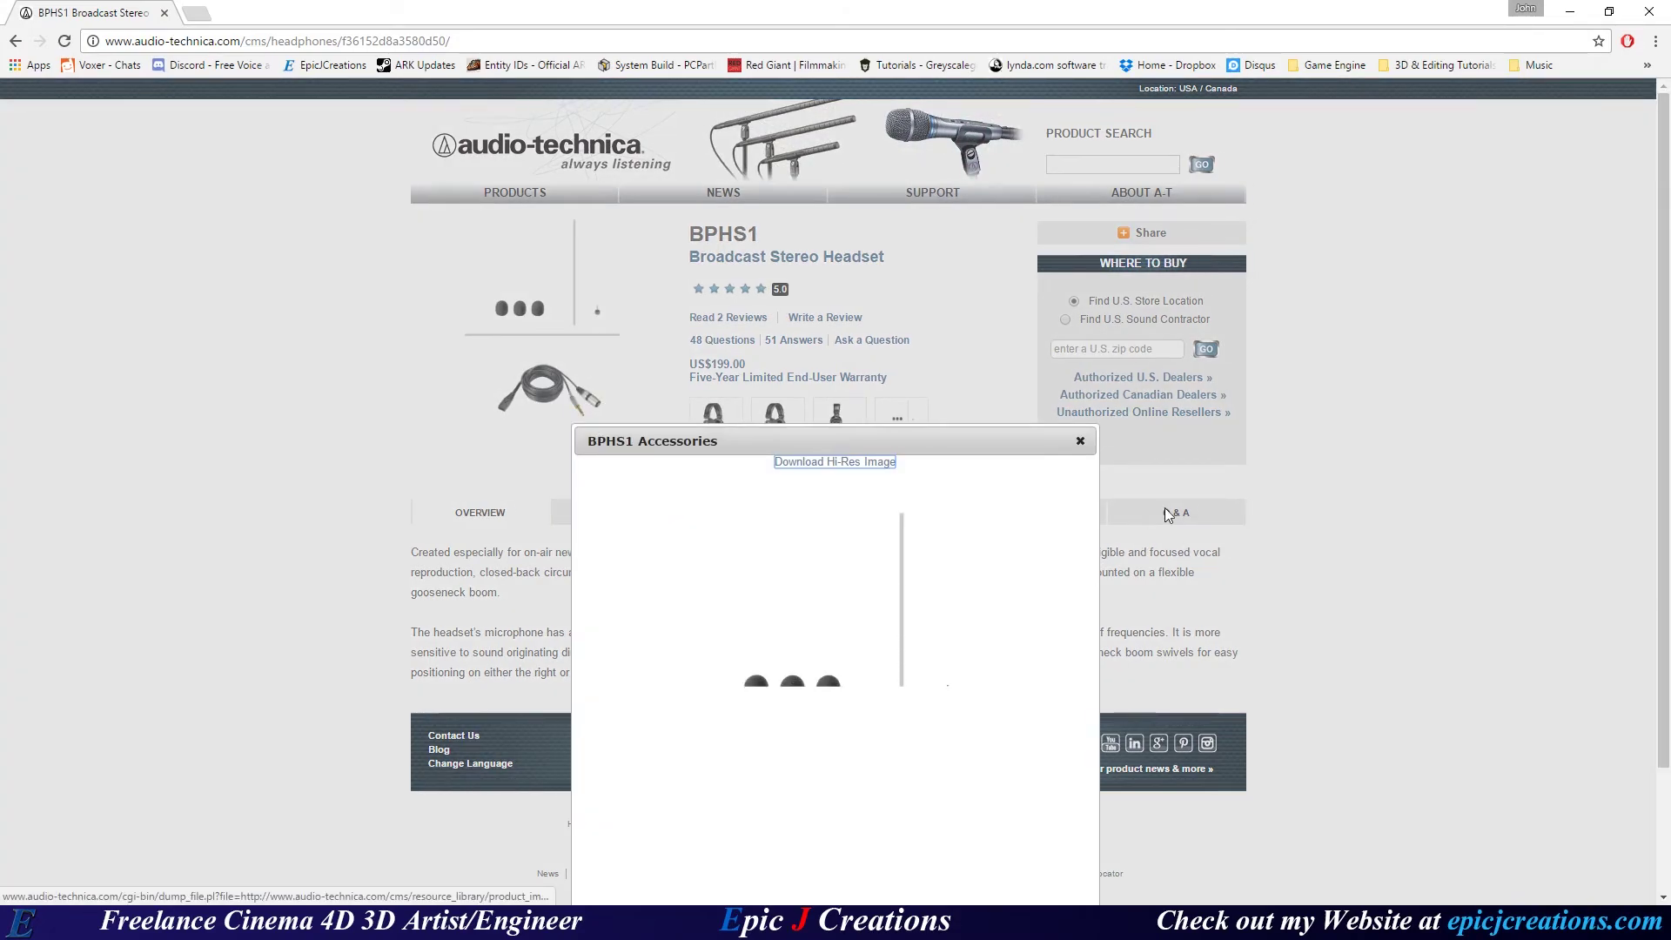
scroll(992, 633, "down", 1)
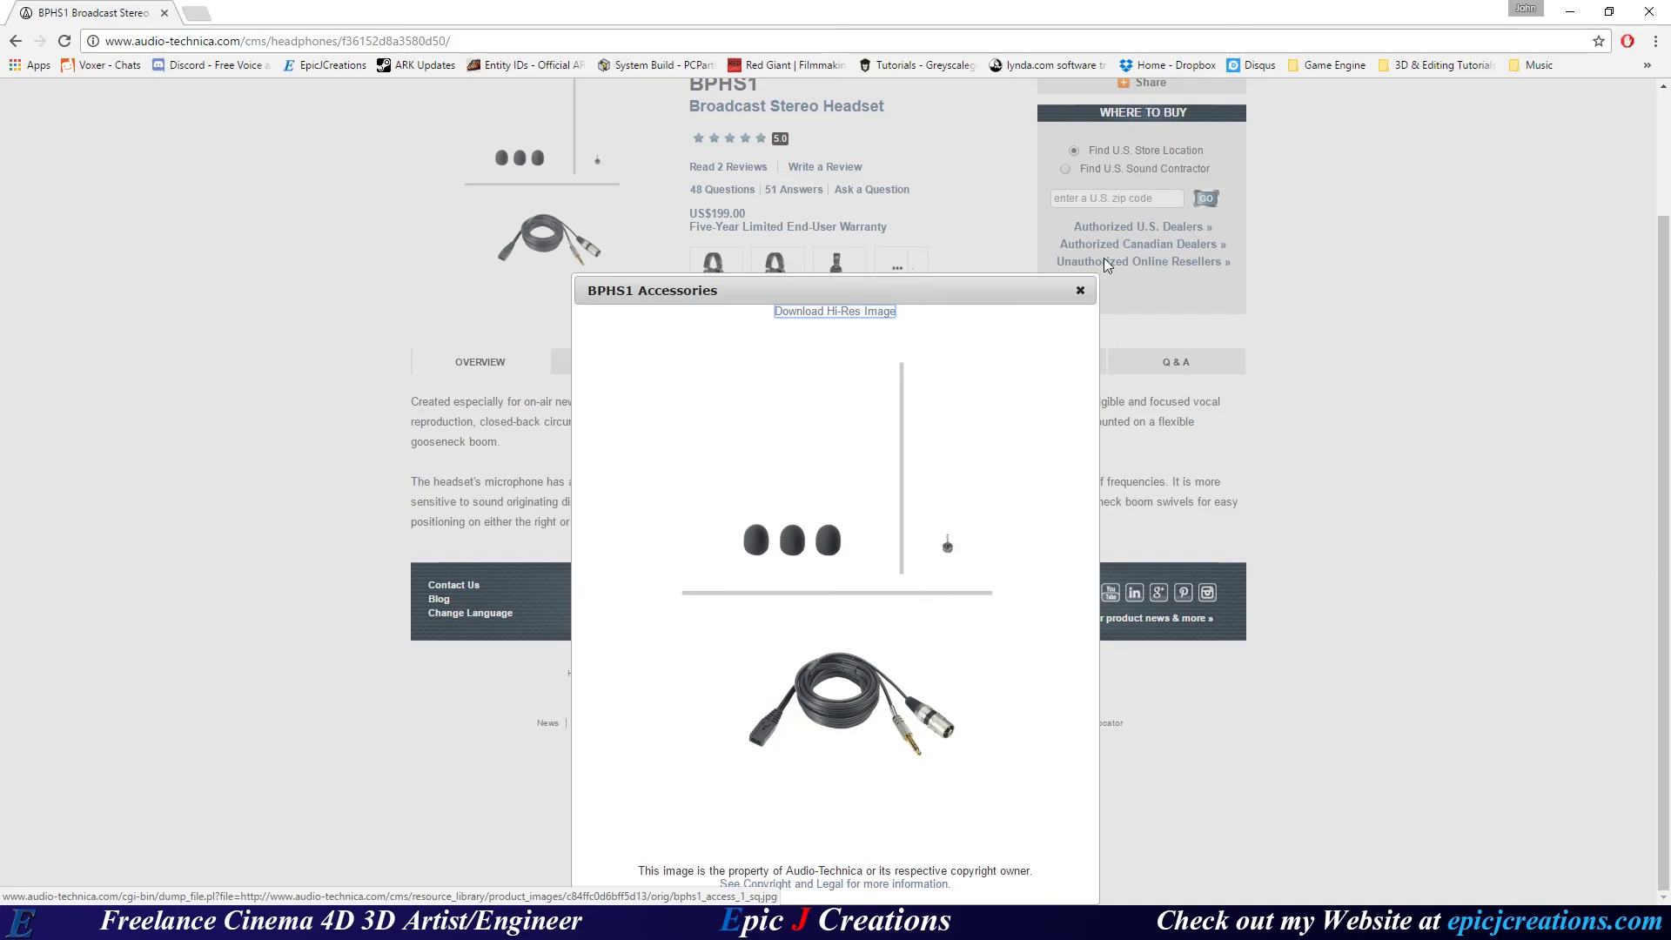
left_click(1080, 293)
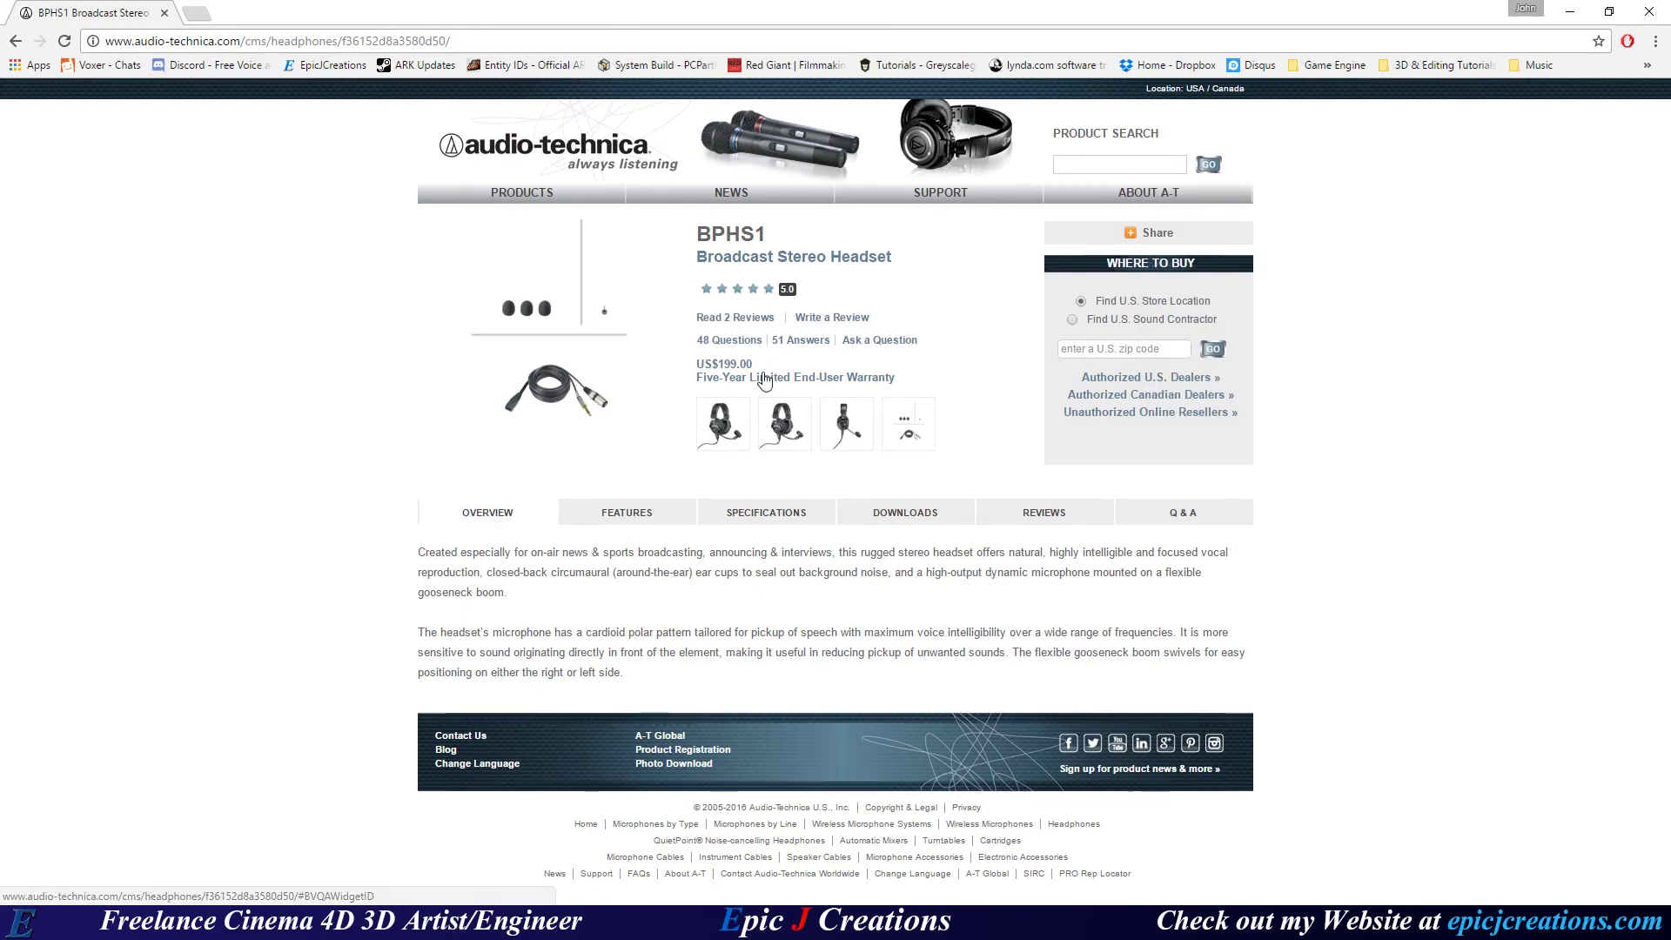
left_click(733, 416)
left_click(559, 323)
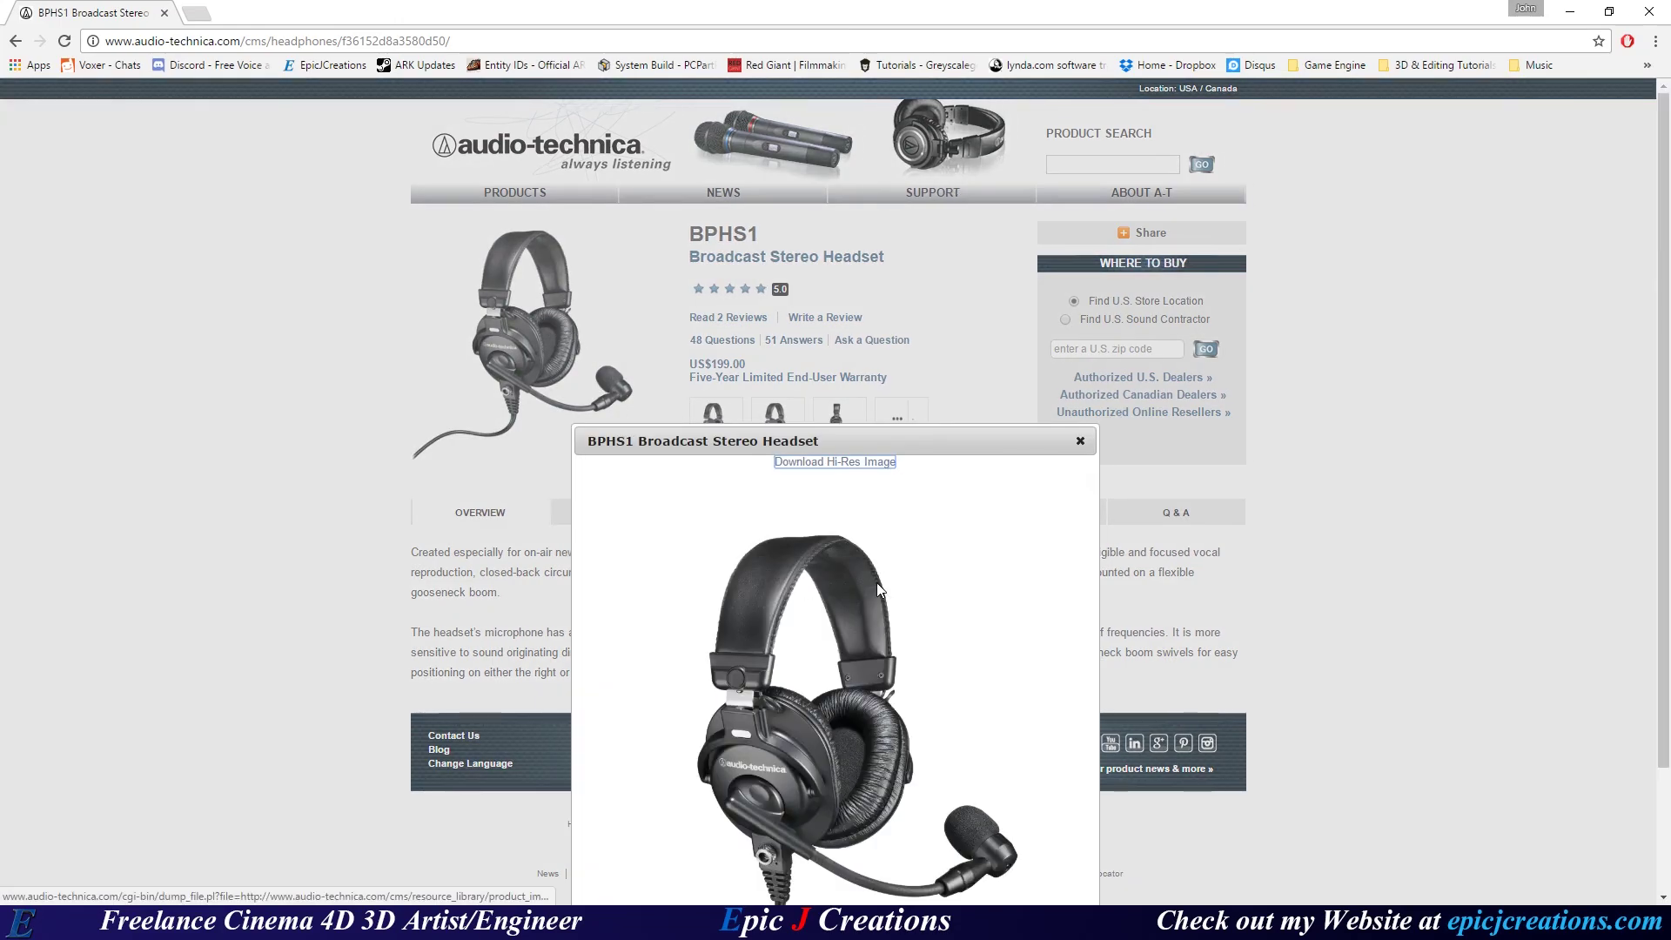
scroll(877, 582, "down", 2)
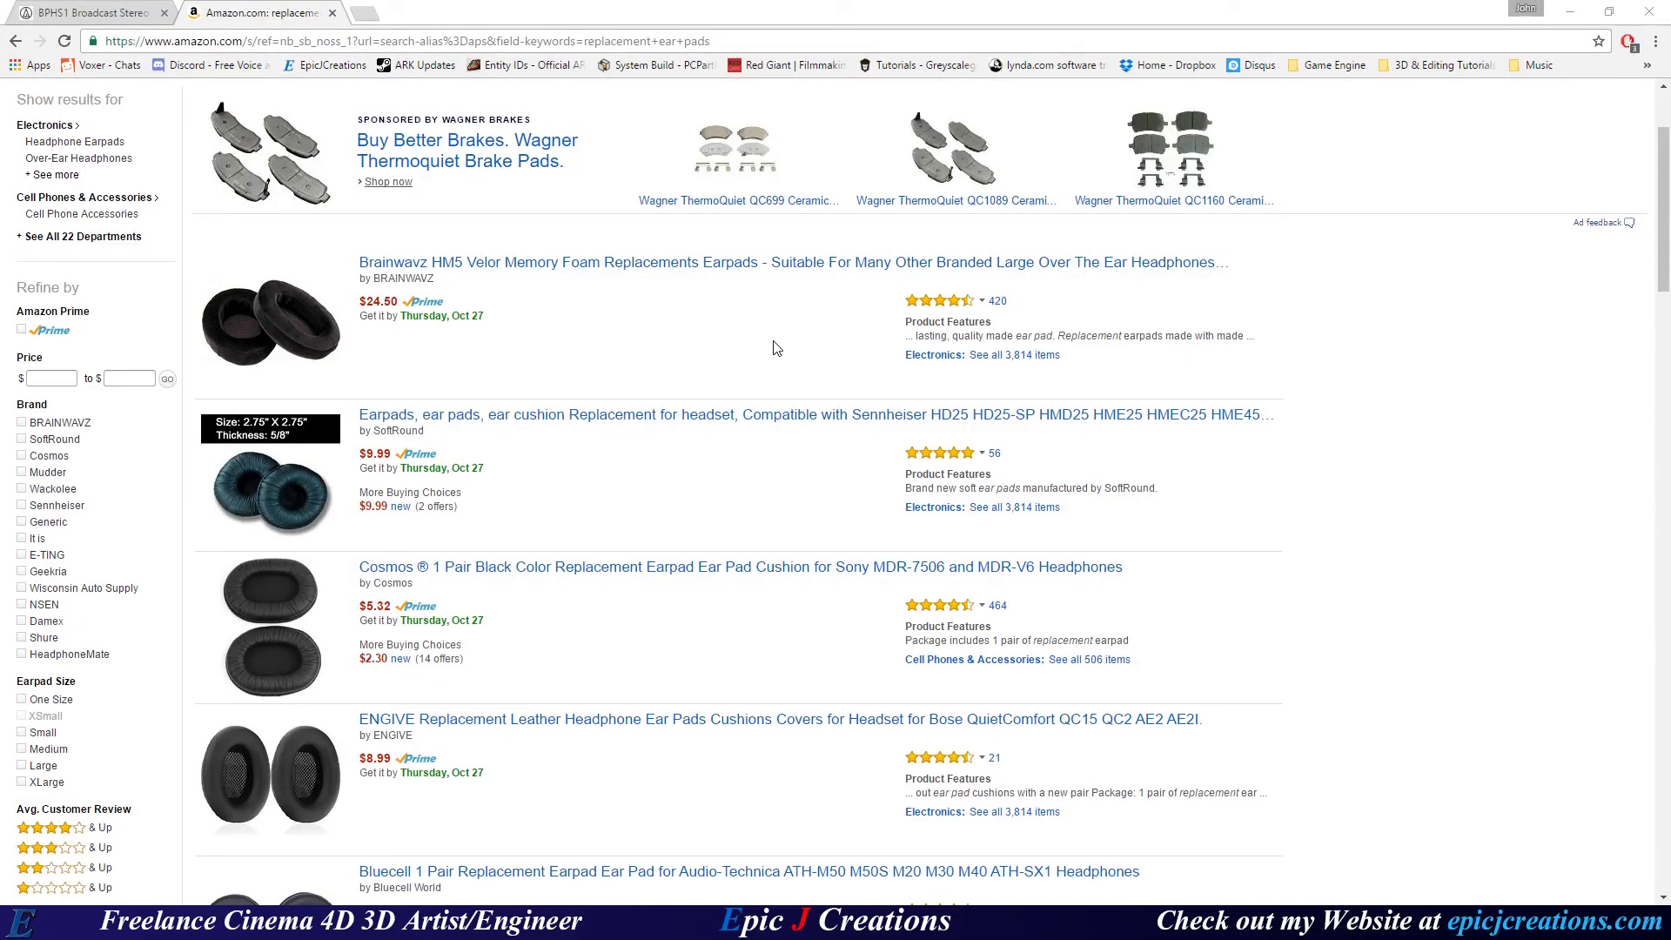
scroll(789, 359, "down", 1)
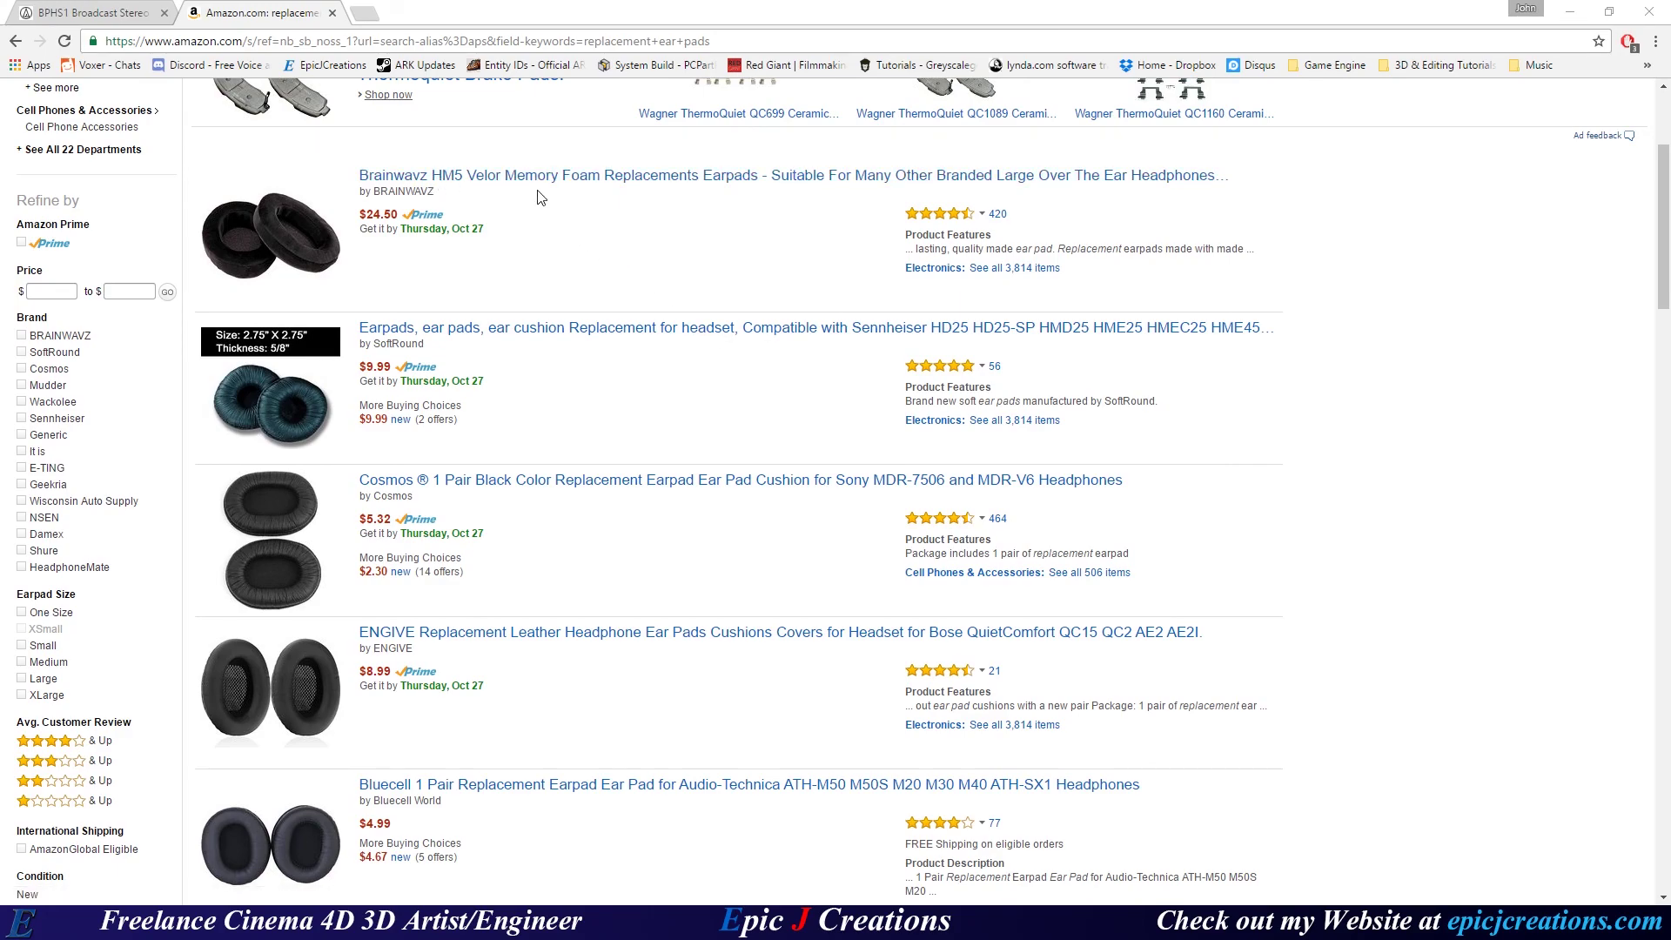
scroll(575, 212, "down", 1)
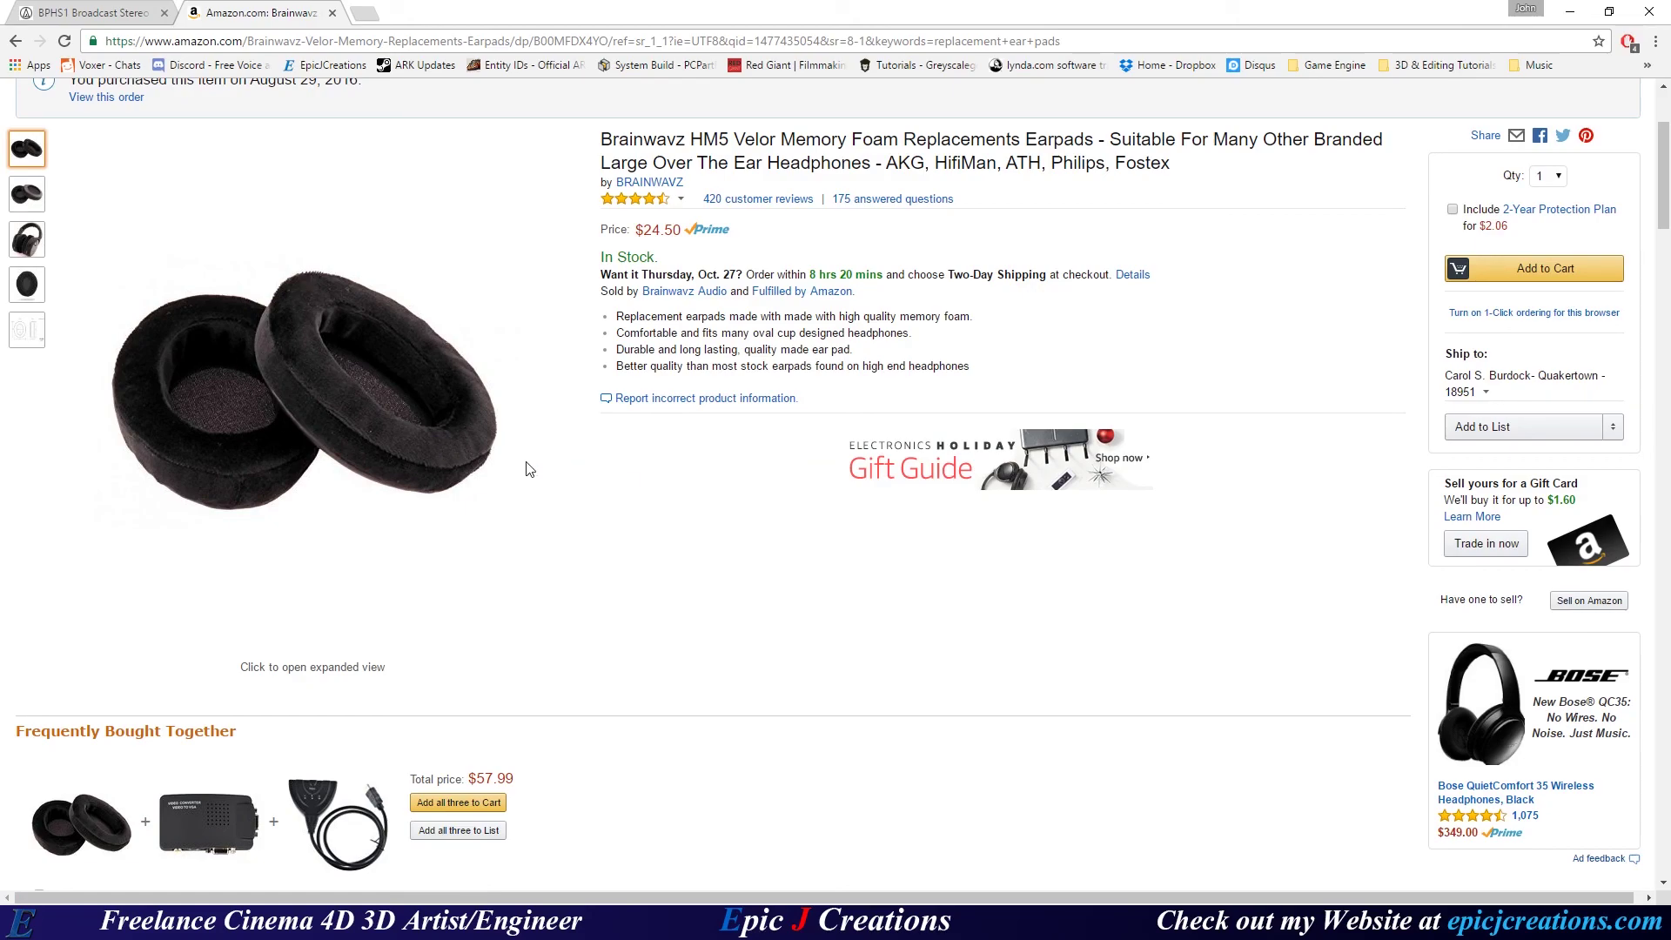
mouse_move(26, 239)
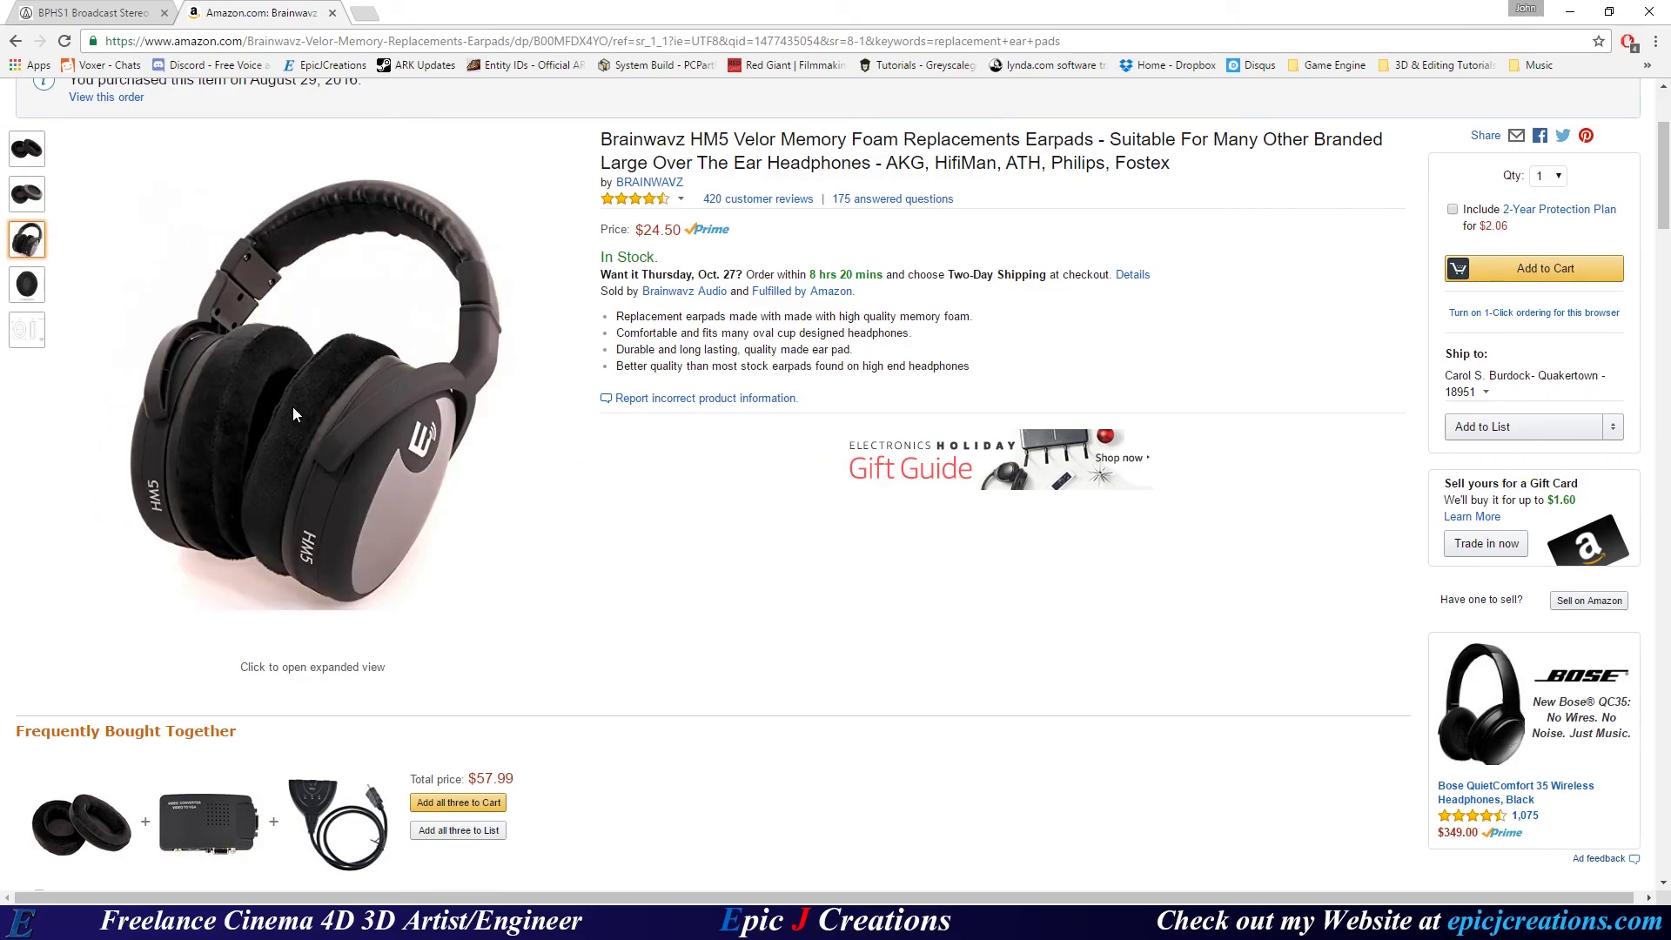
Step: Return to the BPHS1 Broadcast Stereo Headset browser tab
left_click(104, 17)
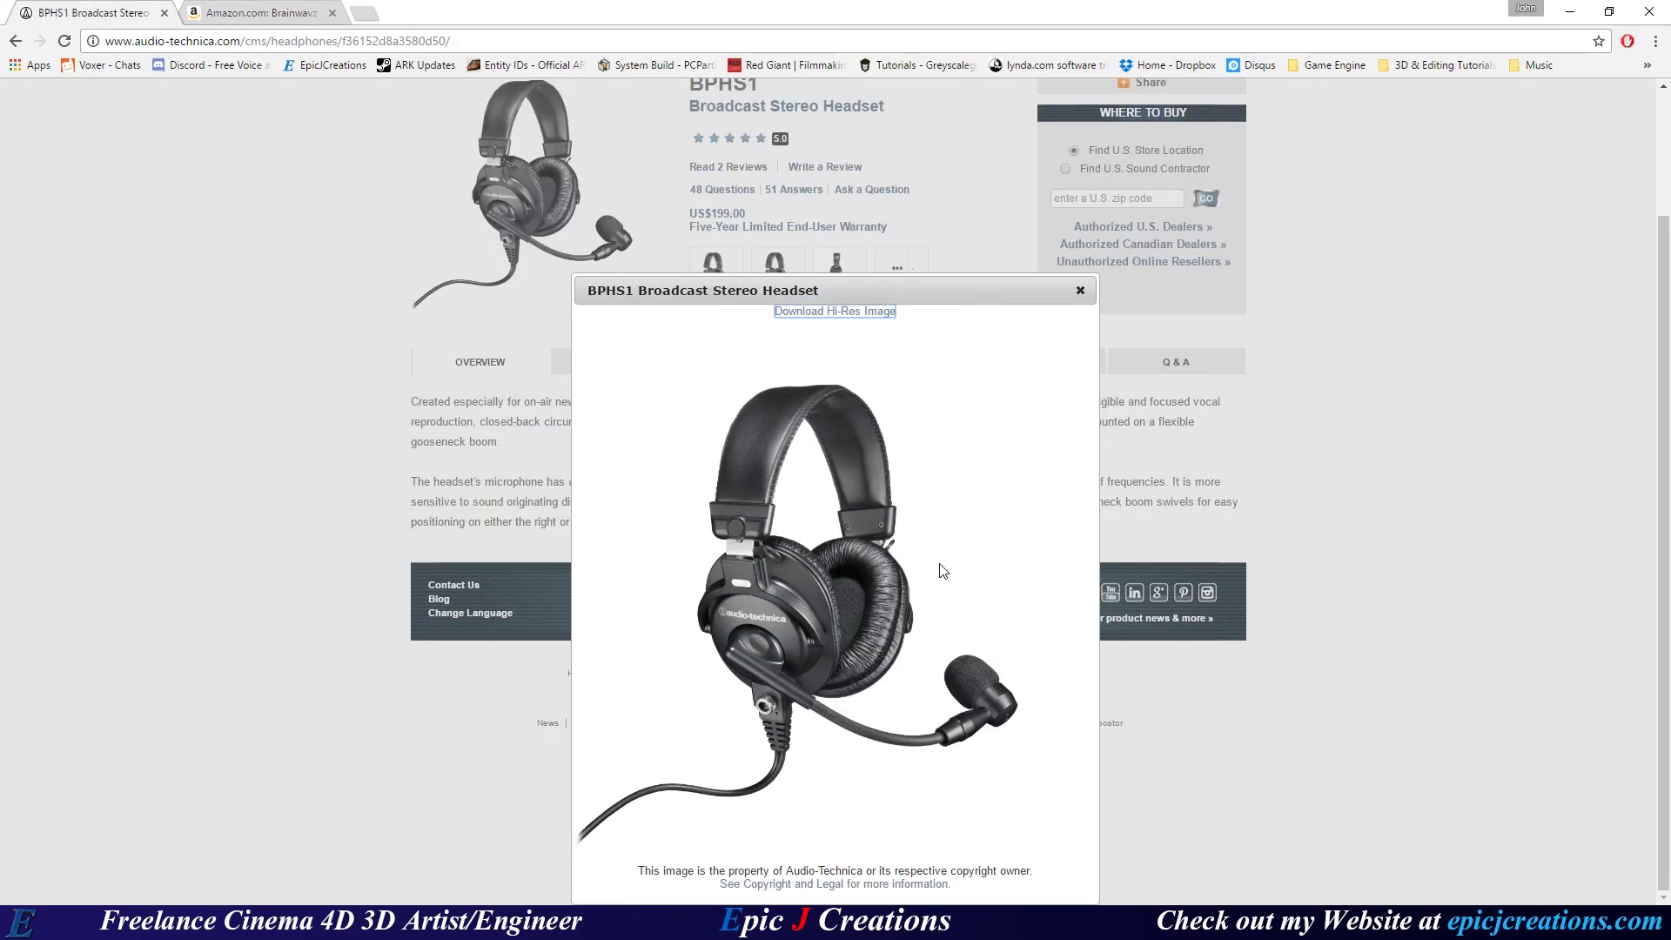